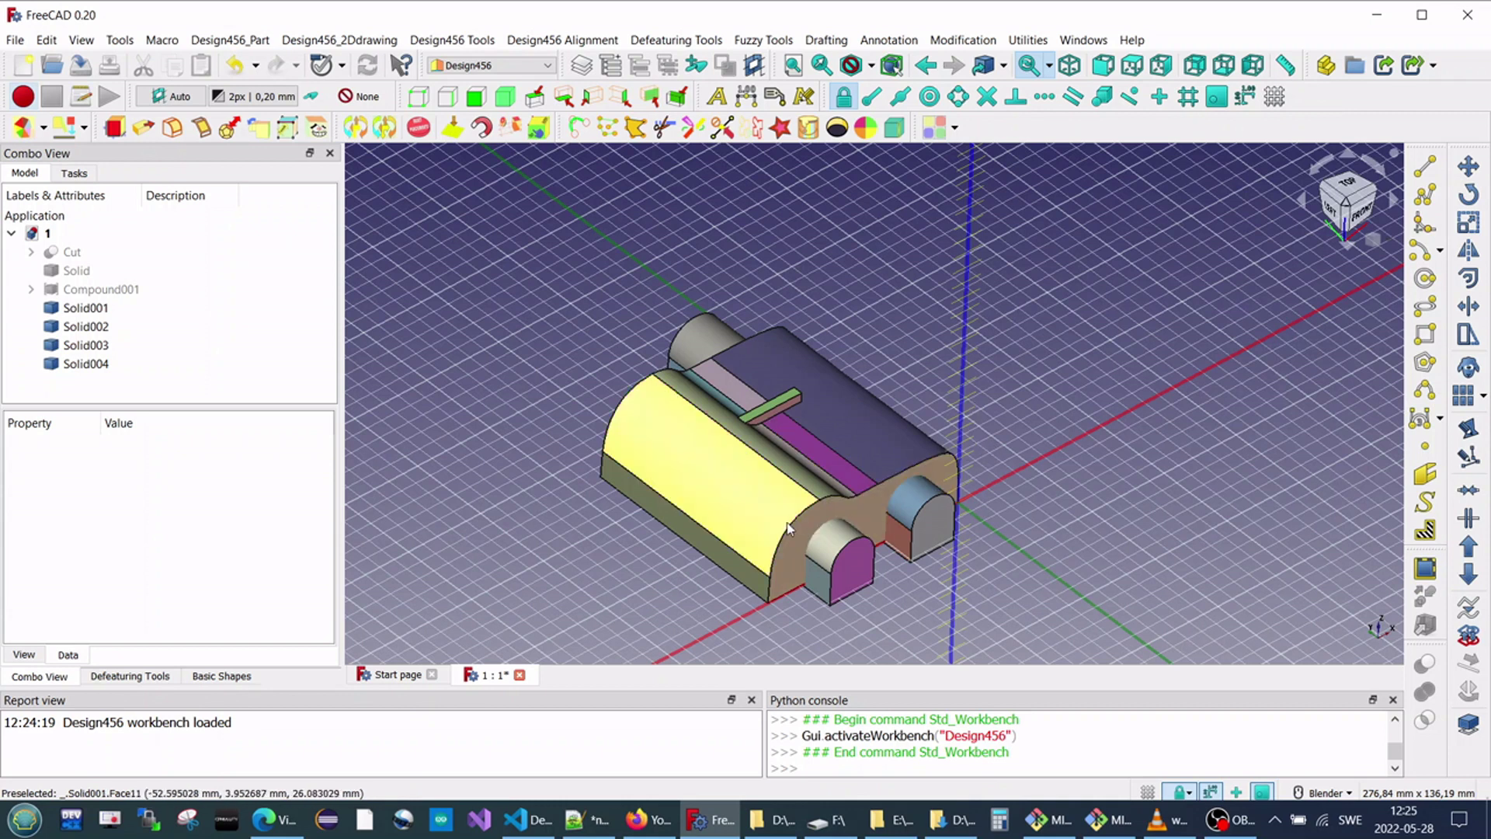
Hide the arch solids Solid004 and Solid003 from the 3D view.
left_click(832, 544)
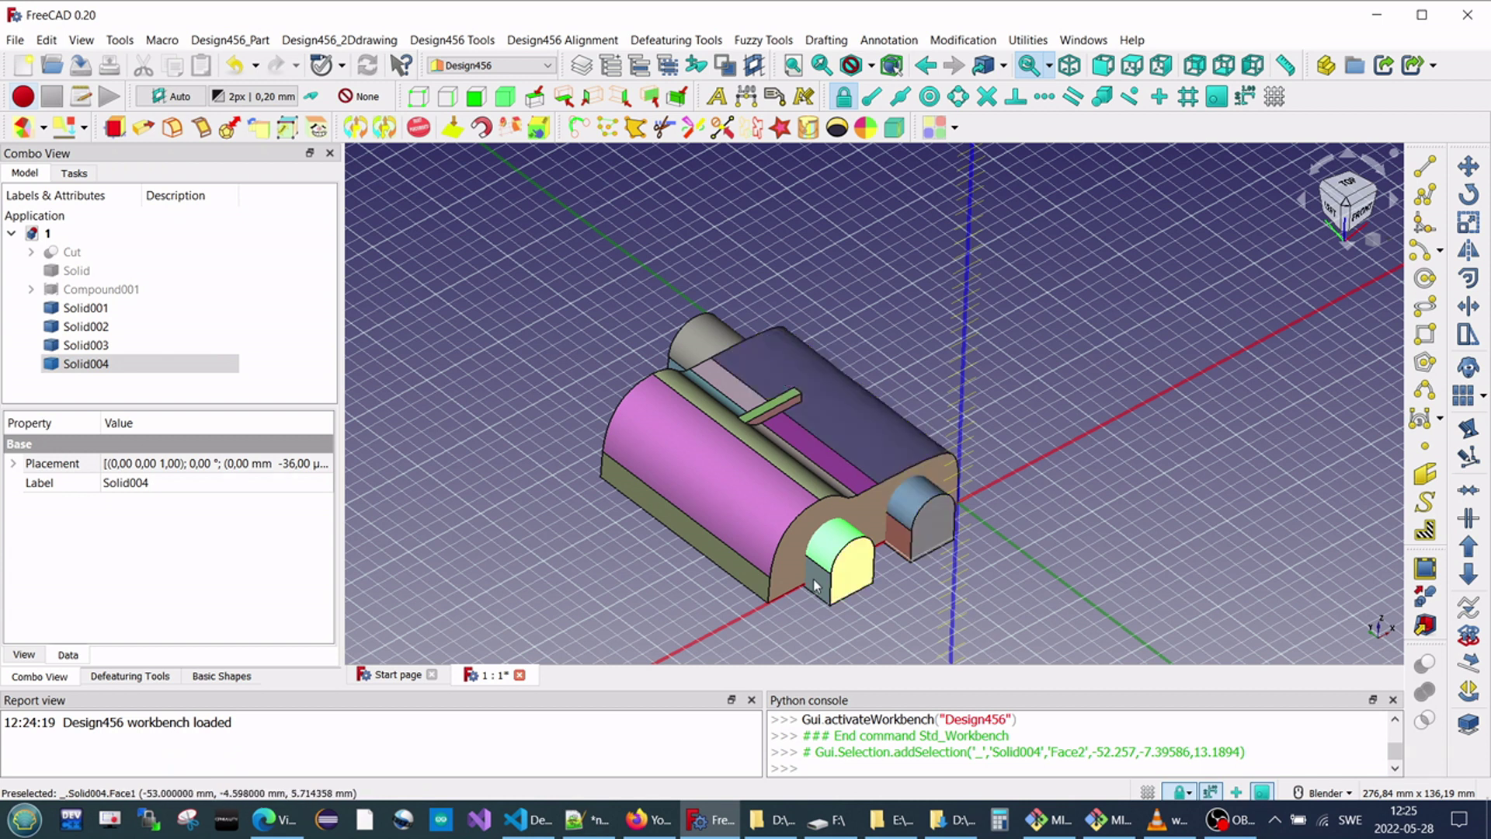
left_click(844, 571)
left_click(947, 542)
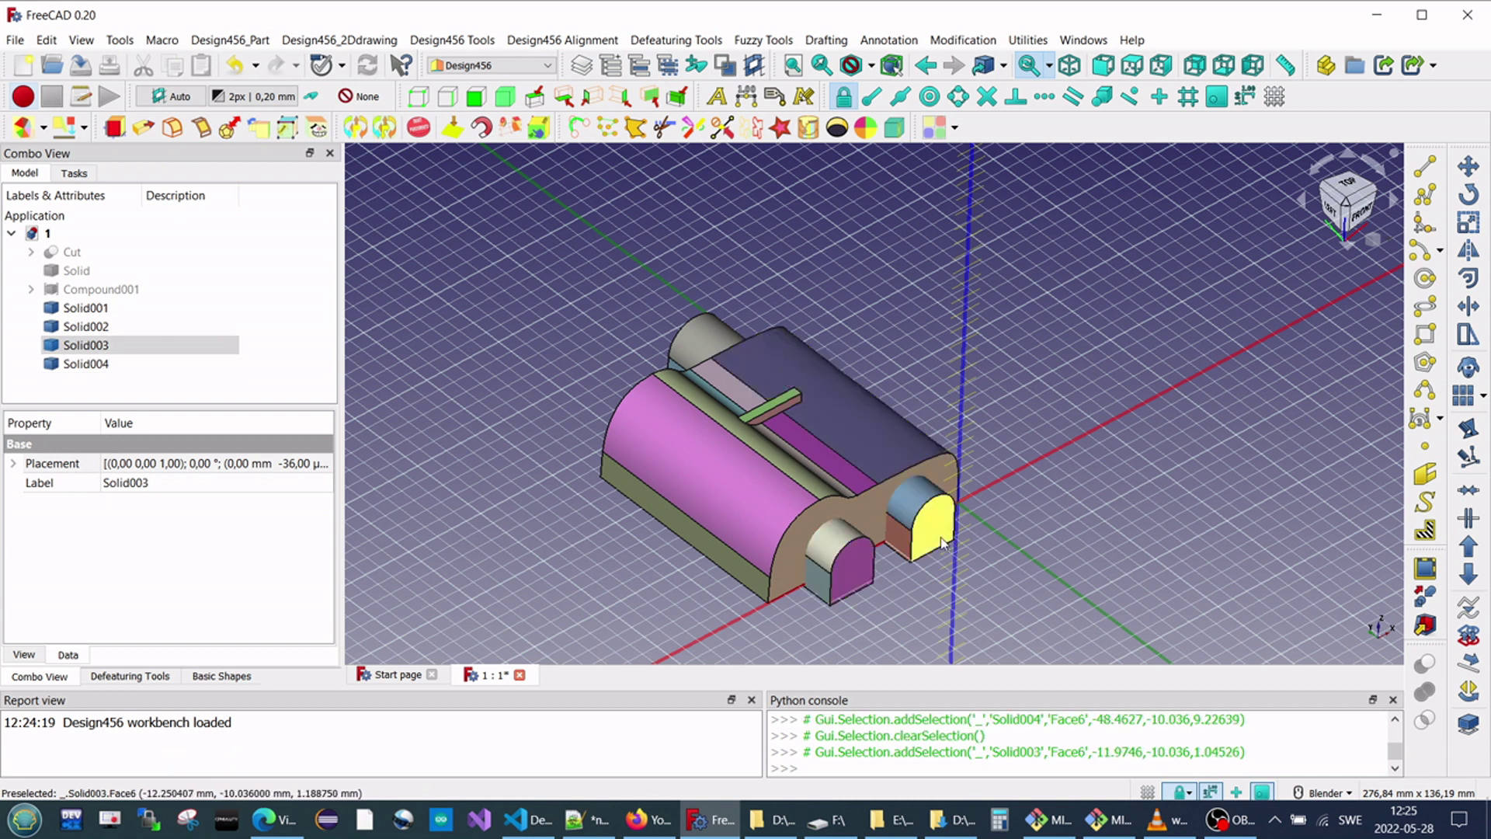
left_click(857, 566)
key("space")
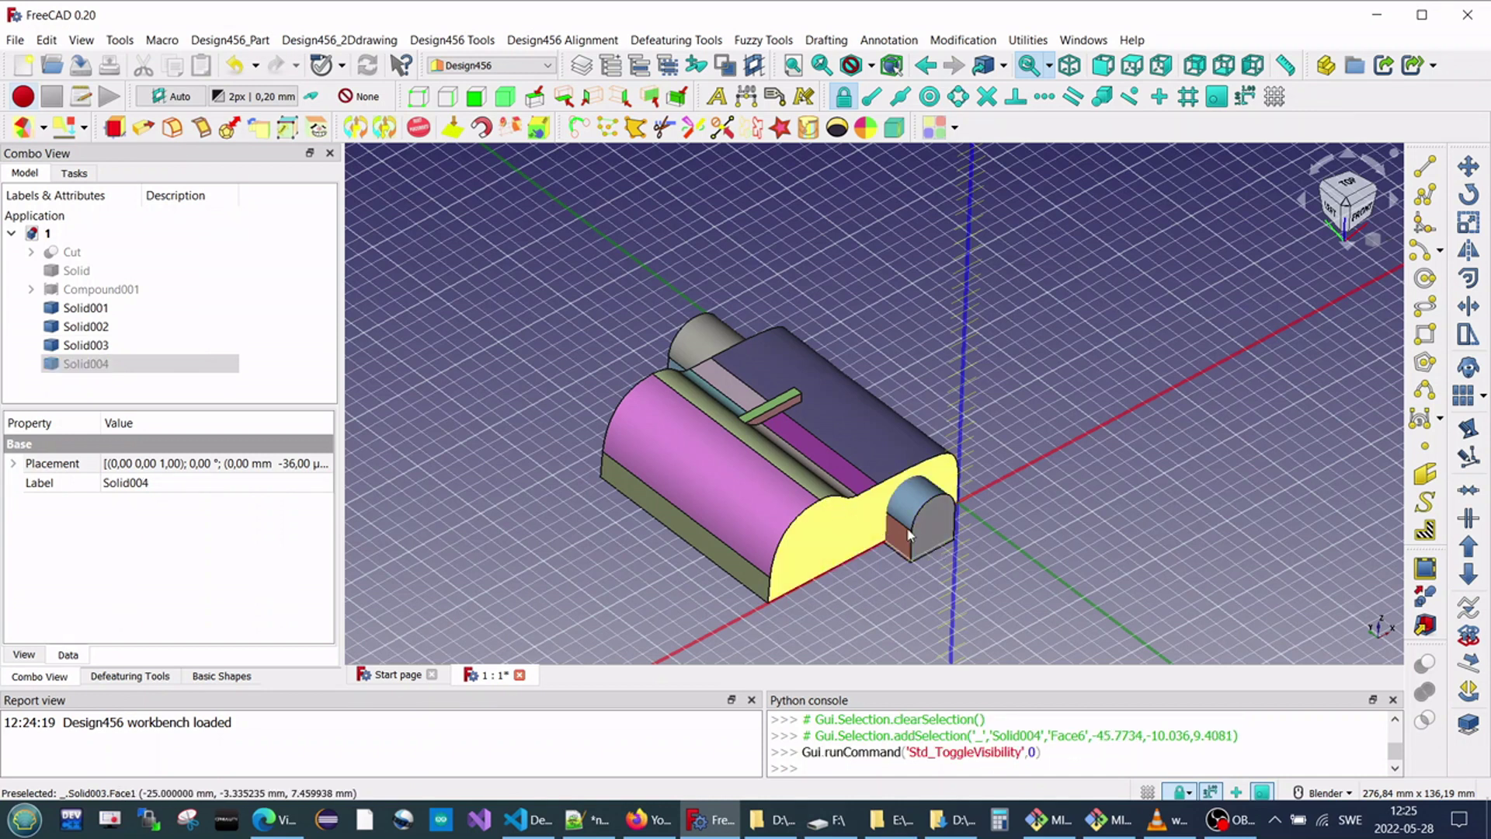
left_click(932, 548)
key("space")
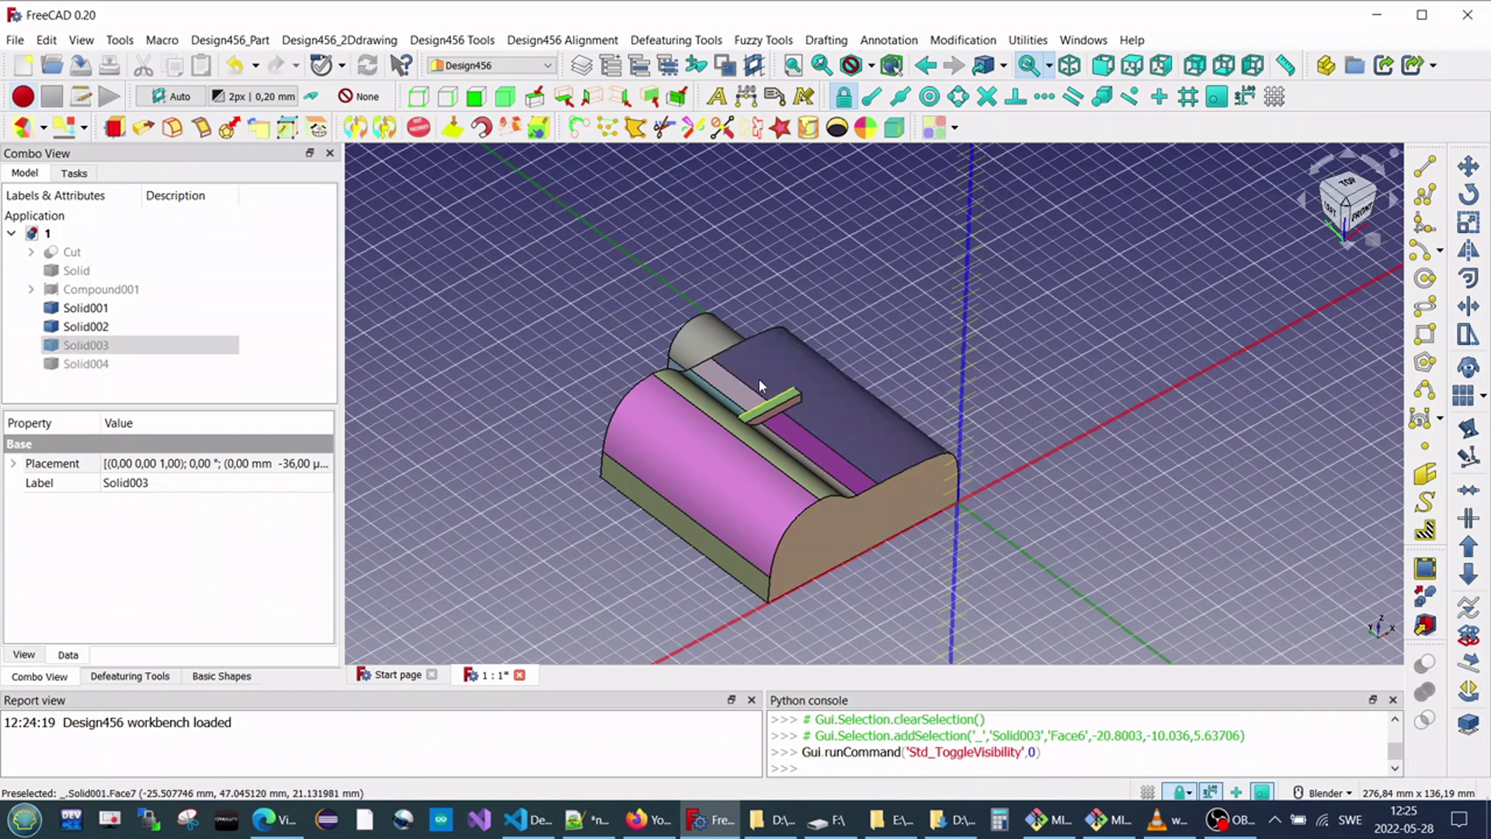
Hide Solid002, then orbit and zoom to inspect Solid001's underside and top.
middle_click_drag(724, 351, 656, 312)
left_click(652, 311)
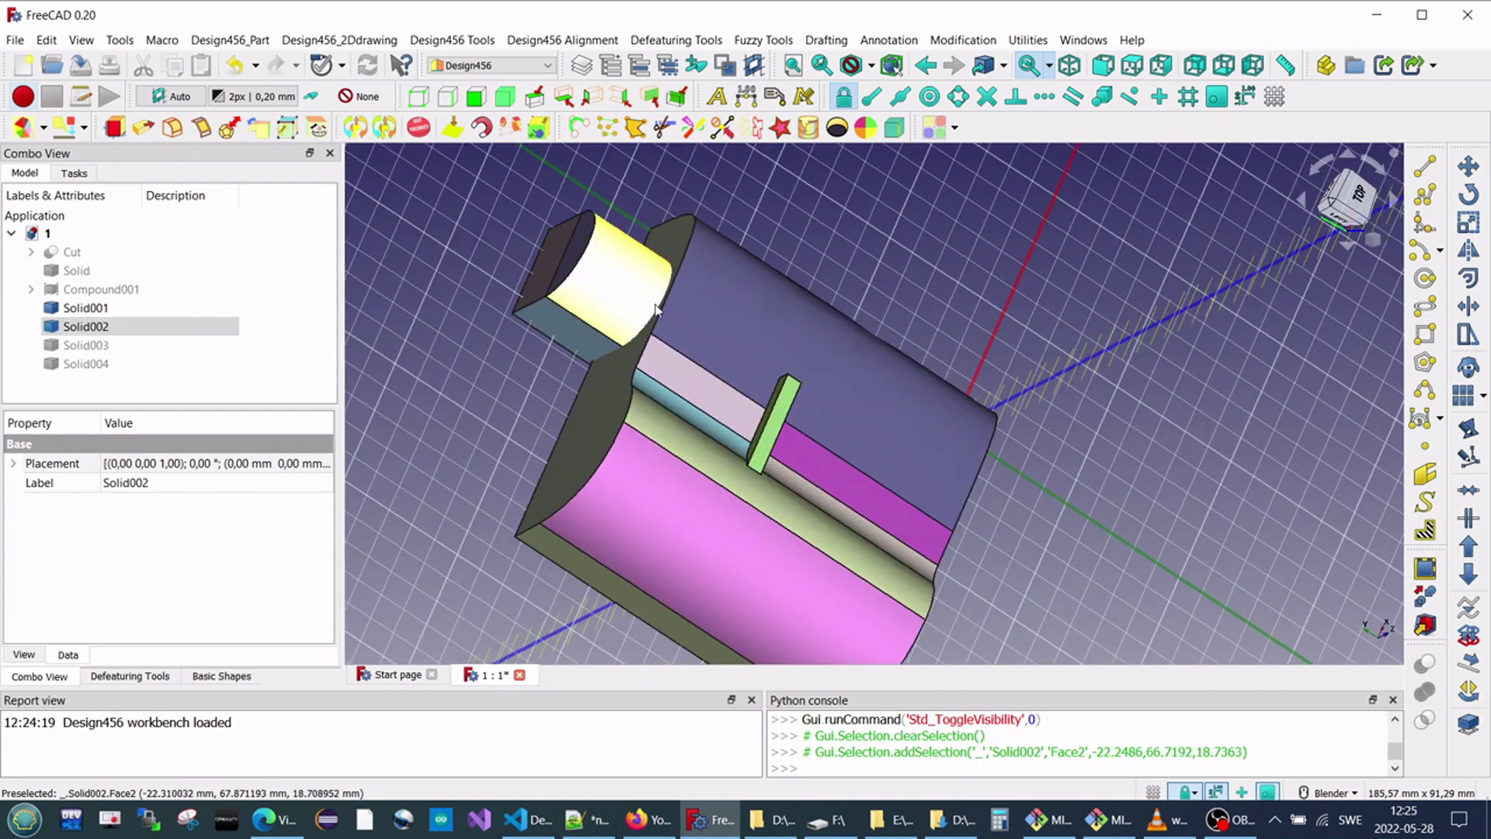
key("space")
middle_click_drag(863, 504, 701, 483)
middle_click_drag(870, 559, 963, 587)
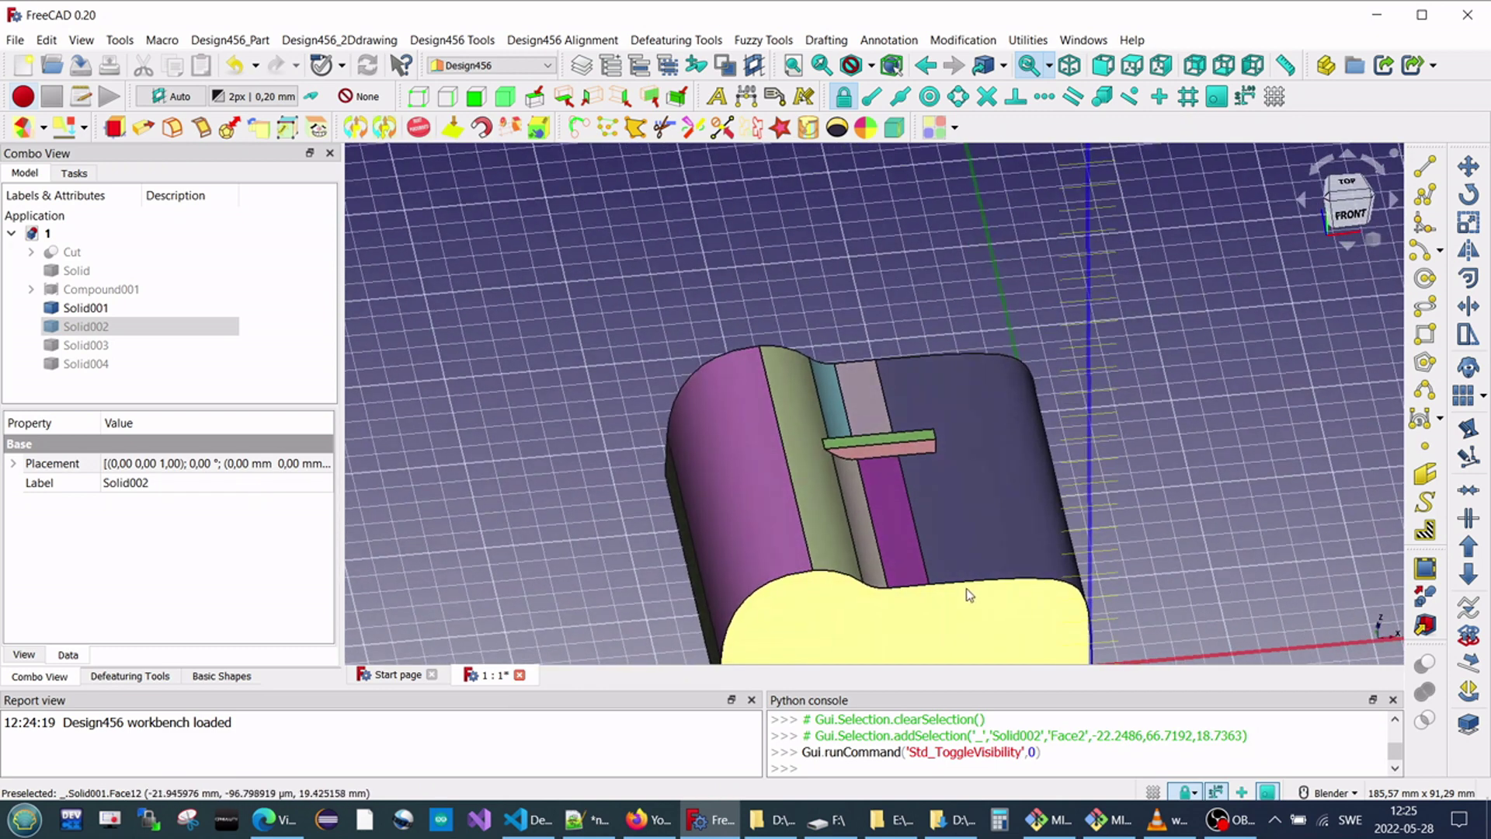
scroll(965, 594, "down", 4)
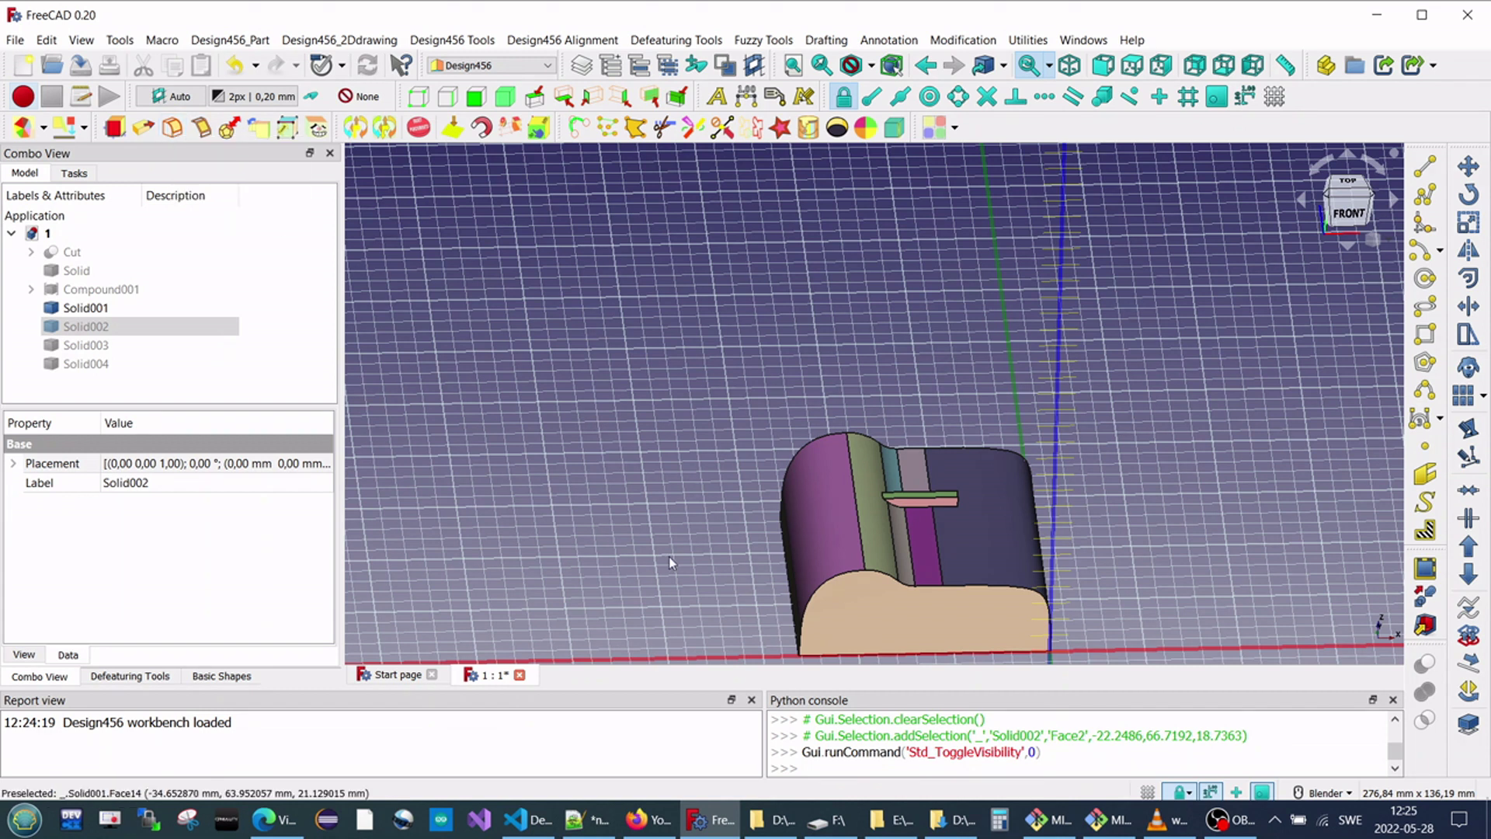
scroll(921, 522, "up", 1)
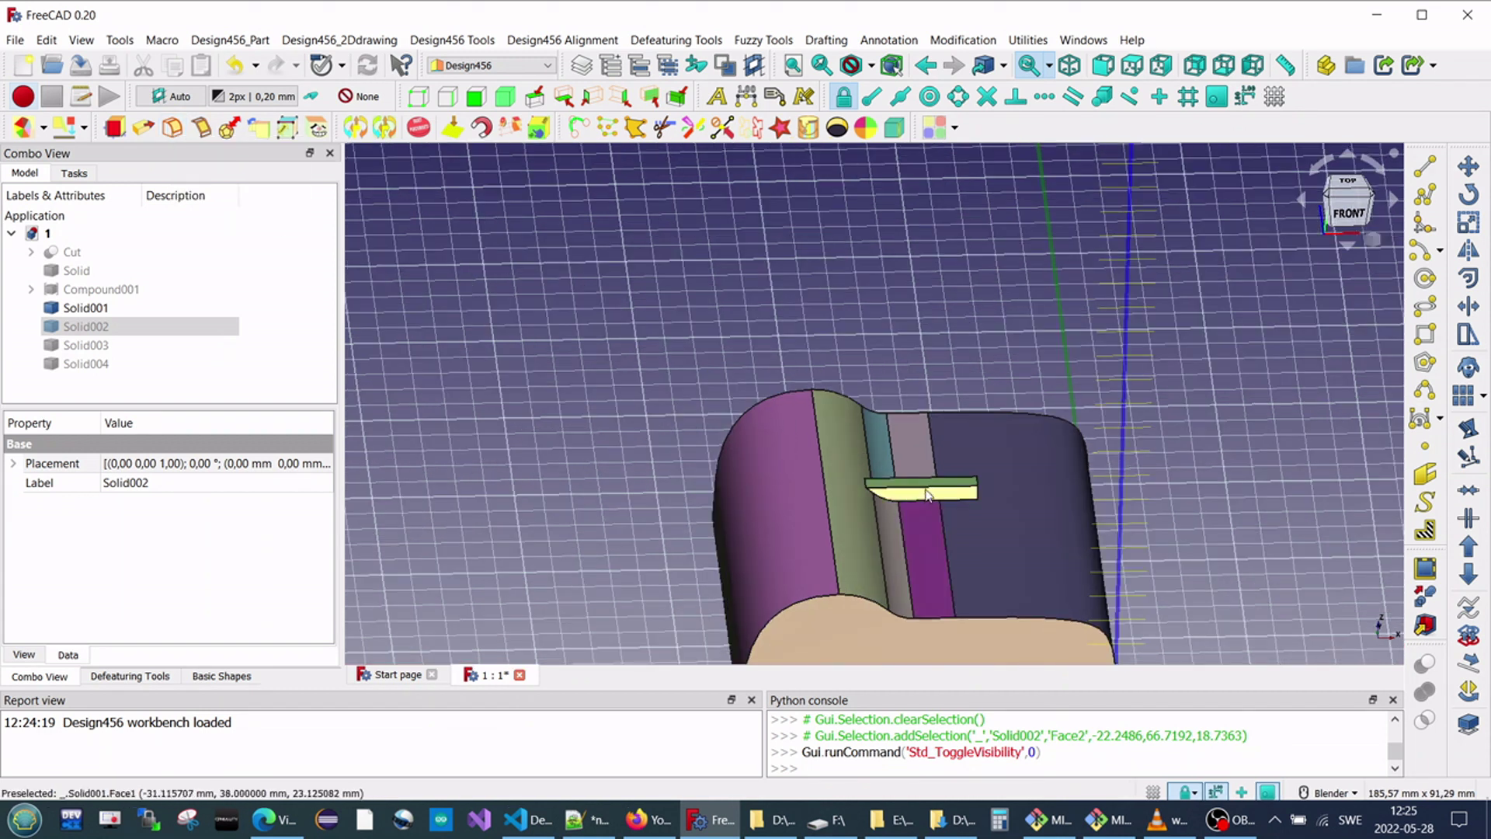
scroll(970, 491, "down", 2)
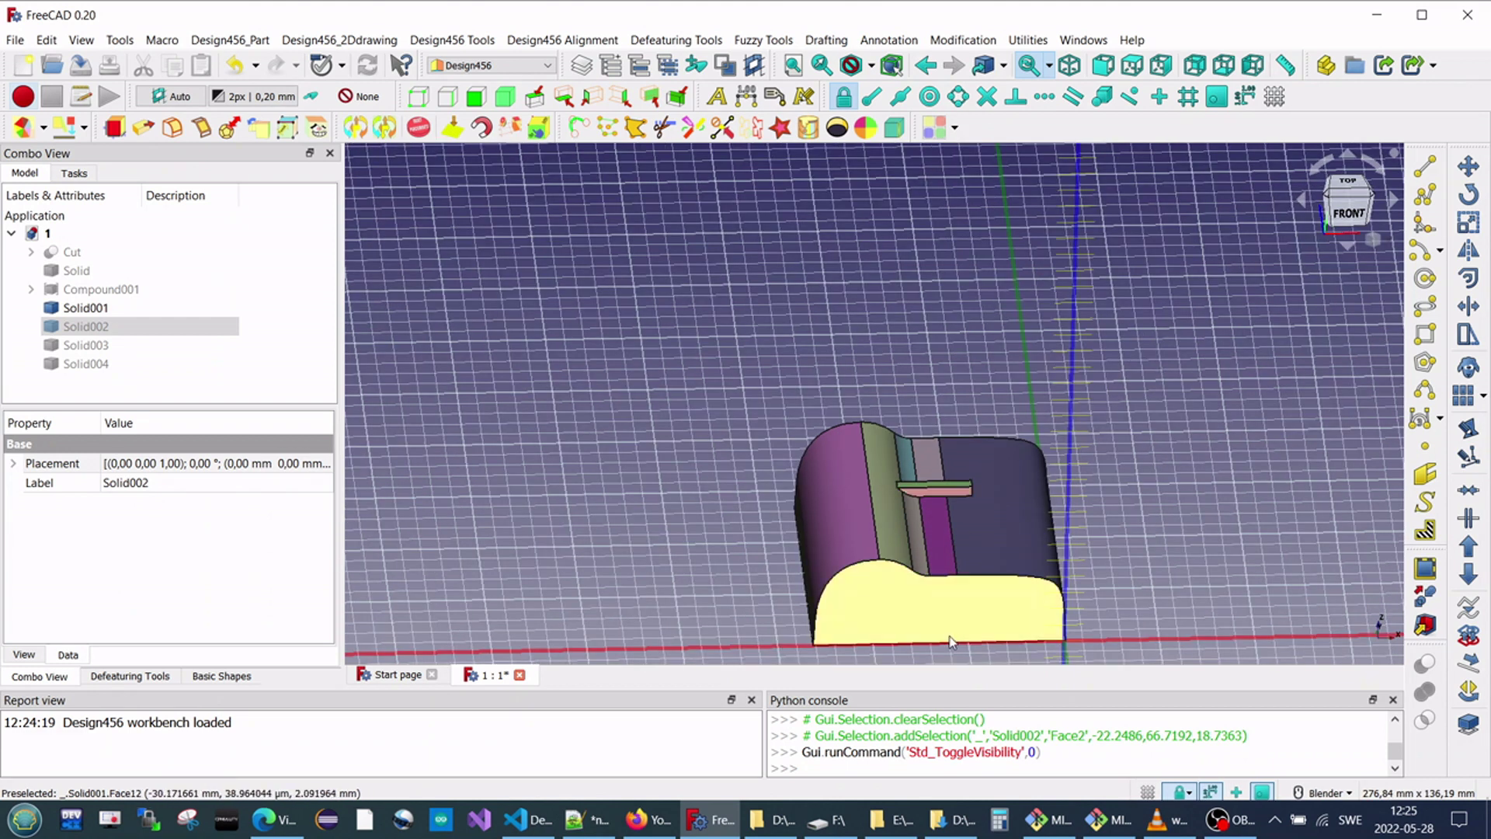
middle_click_drag(953, 633, 850, 383)
scroll(984, 542, "down", 2)
scroll(986, 614, "up", 3)
scroll(987, 614, "down", 2)
scroll(1025, 589, "down", 2)
In the model tree, hide Solid001 and show Solid002, Solid003 and Solid004.
left_click(163, 309)
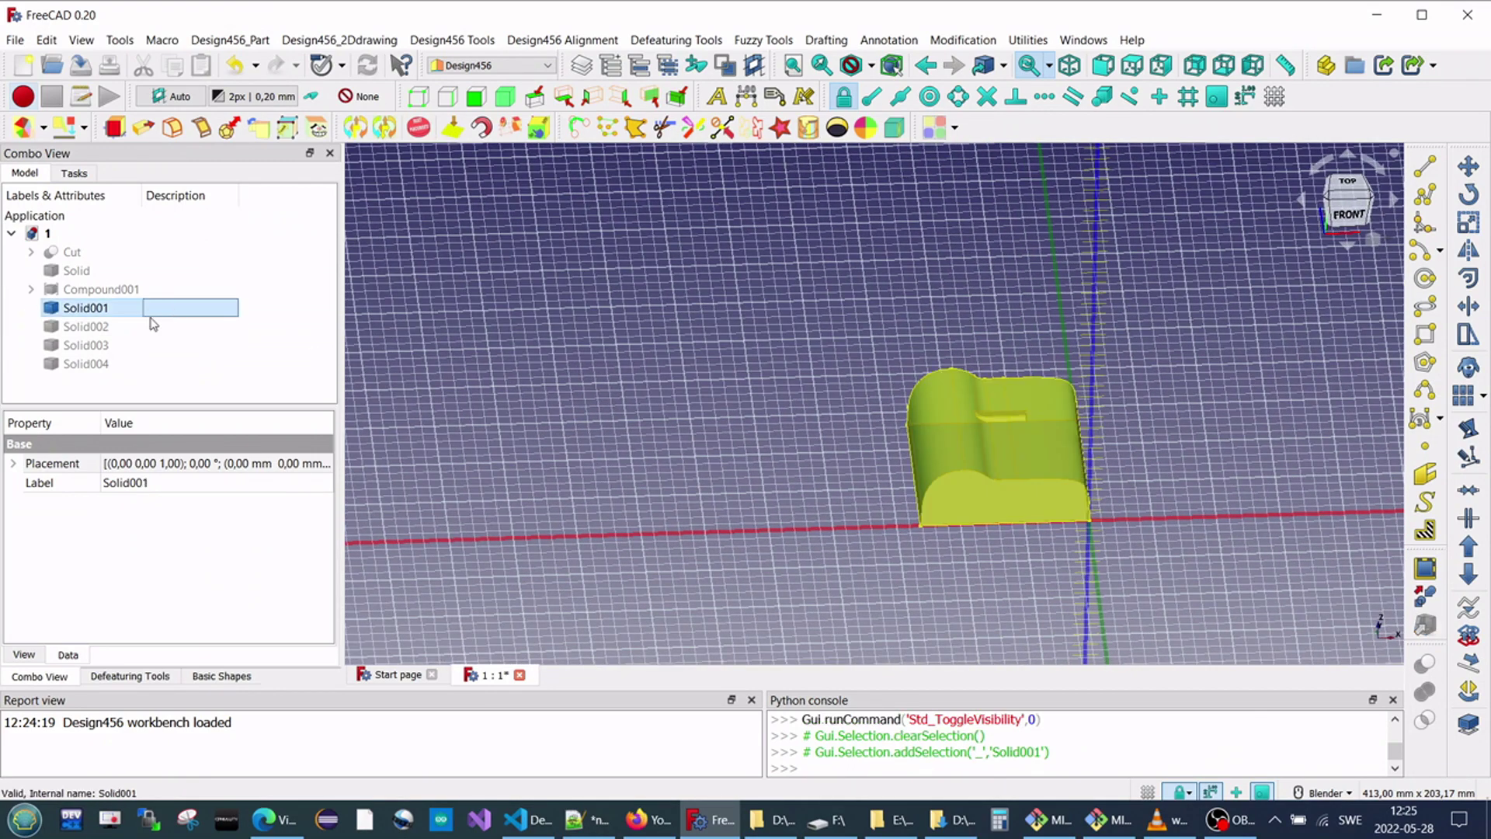
key("space")
left_click(110, 326)
key("space")
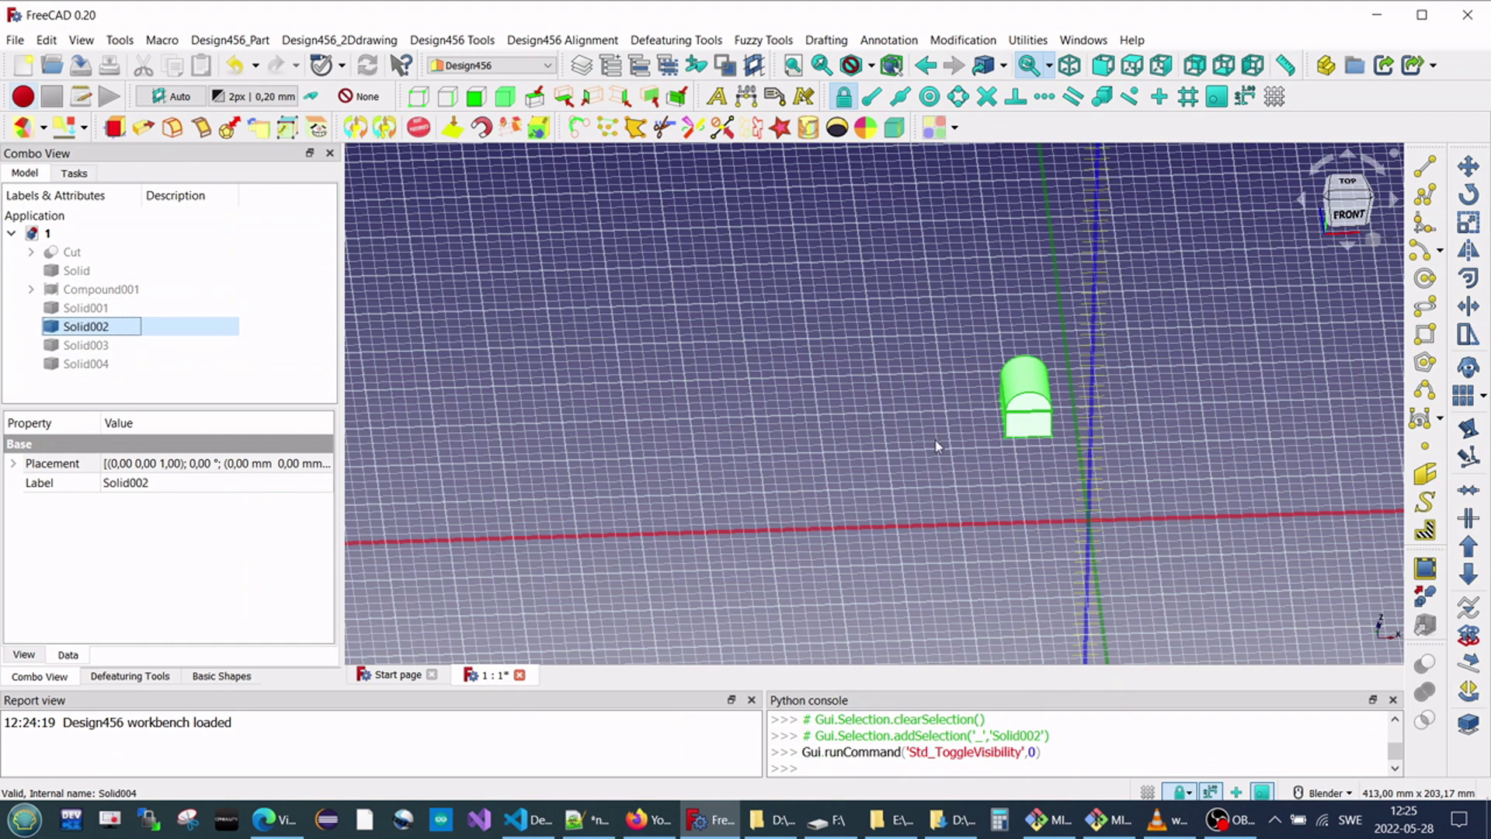
left_click(110, 345)
key("space")
left_click(115, 364)
key("space")
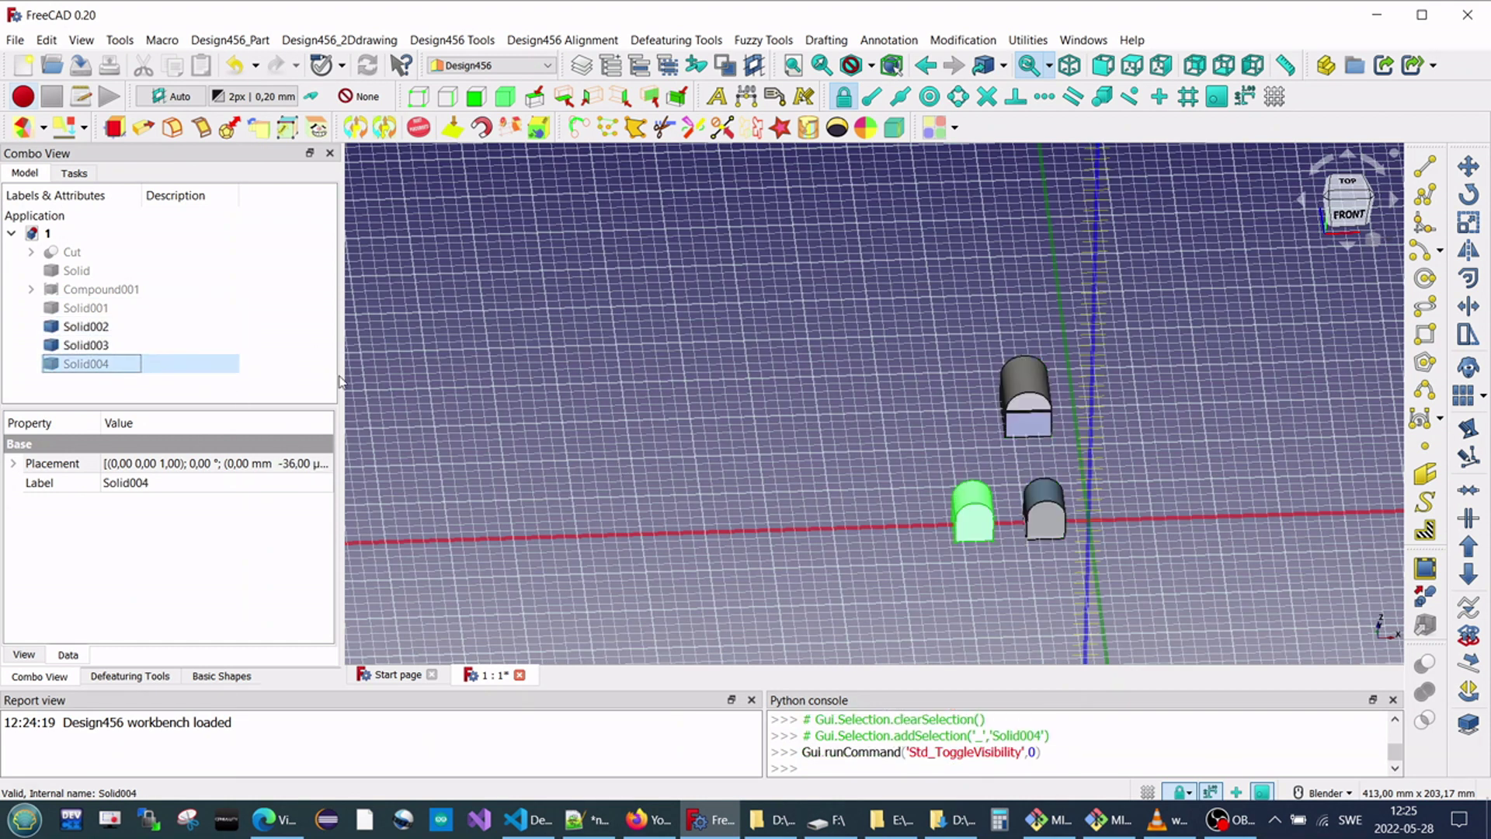
Orbit to inspect the three arch solids, then show Solid001 again.
scroll(1081, 523, "up", 5)
left_click(1142, 559)
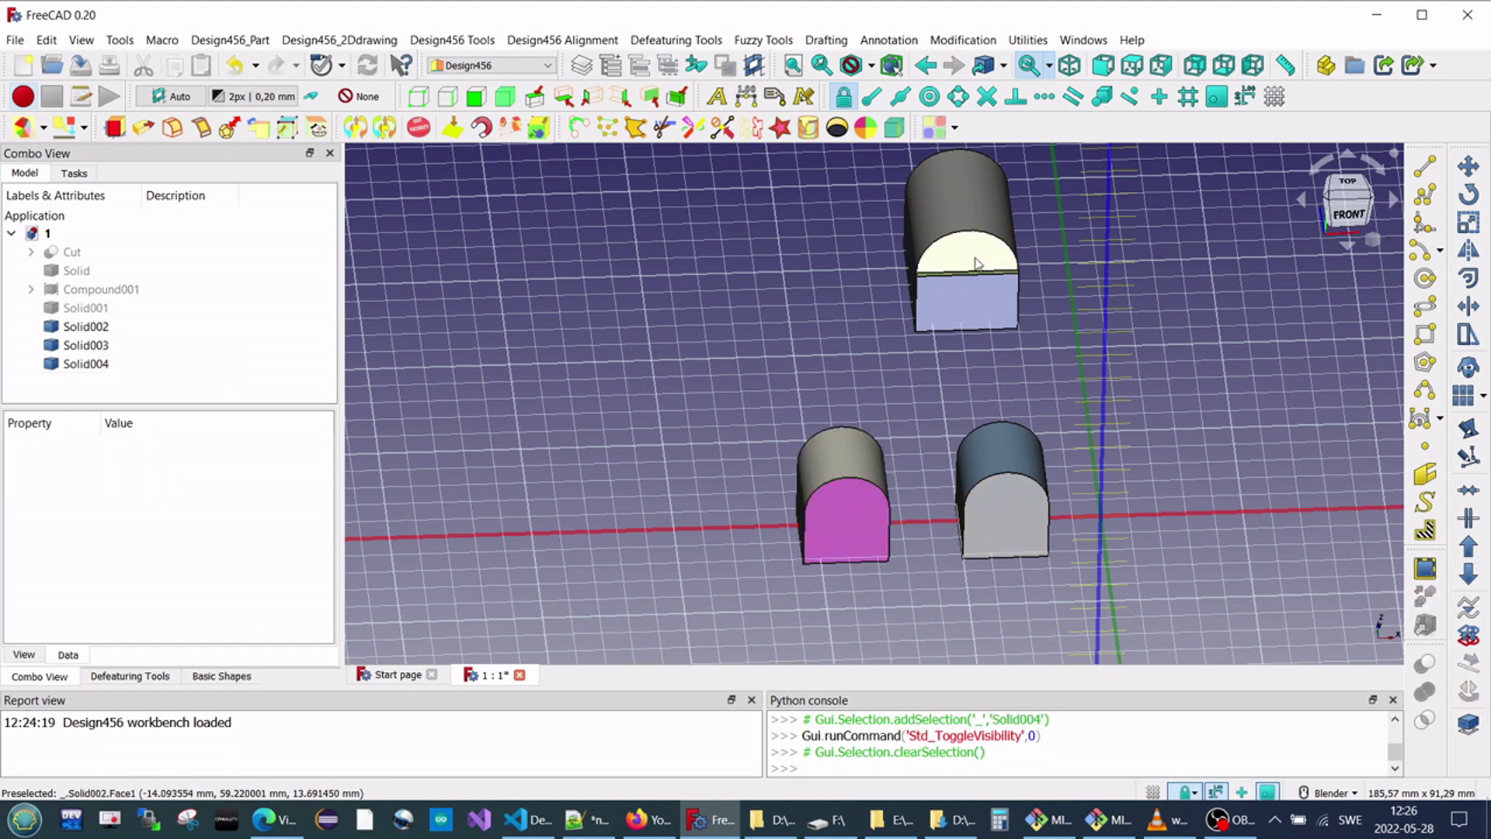
middle_click_drag(977, 414, 946, 397)
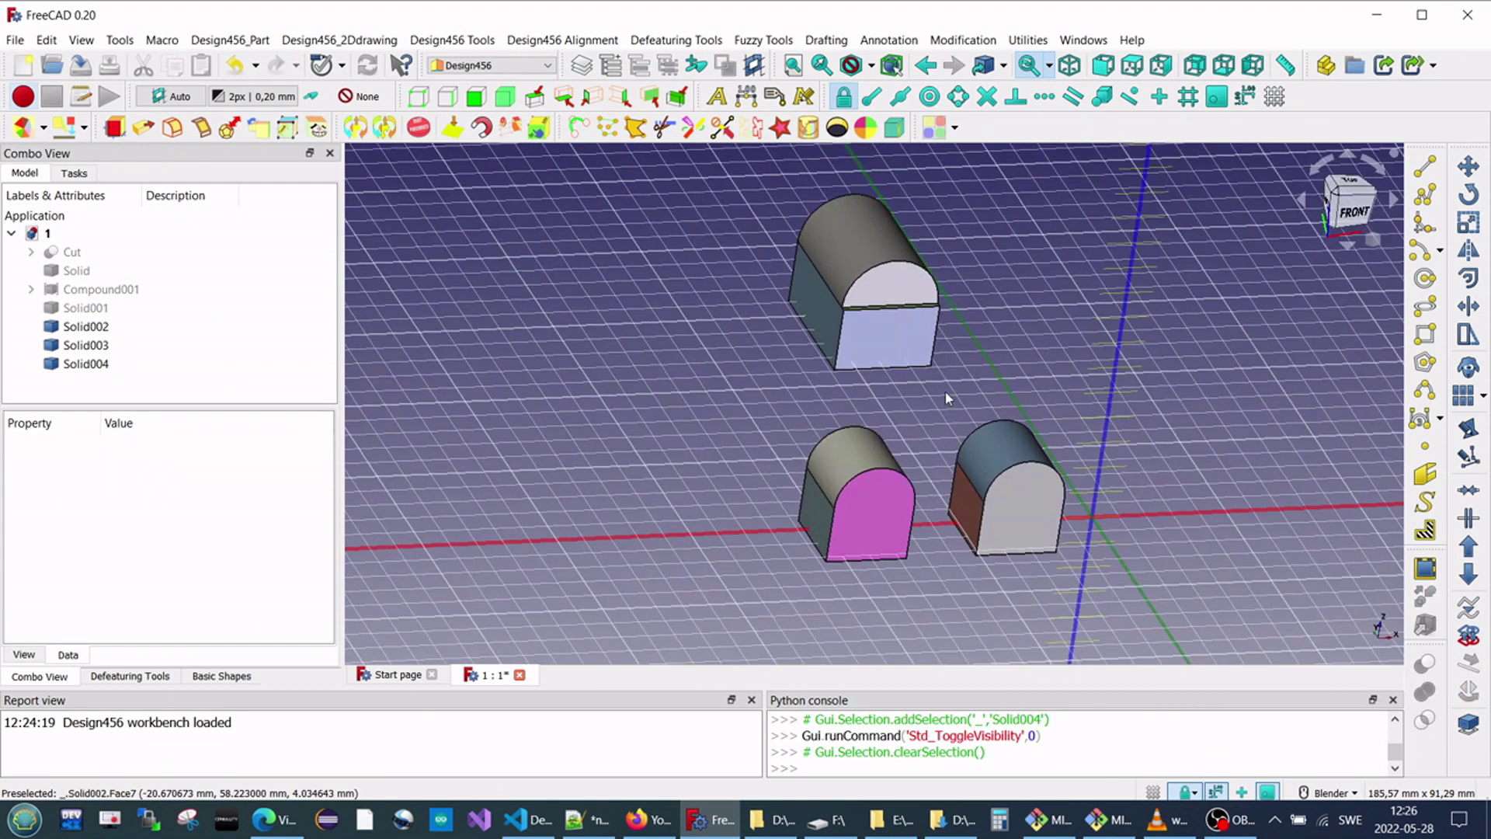
left_click(122, 309)
key("space")
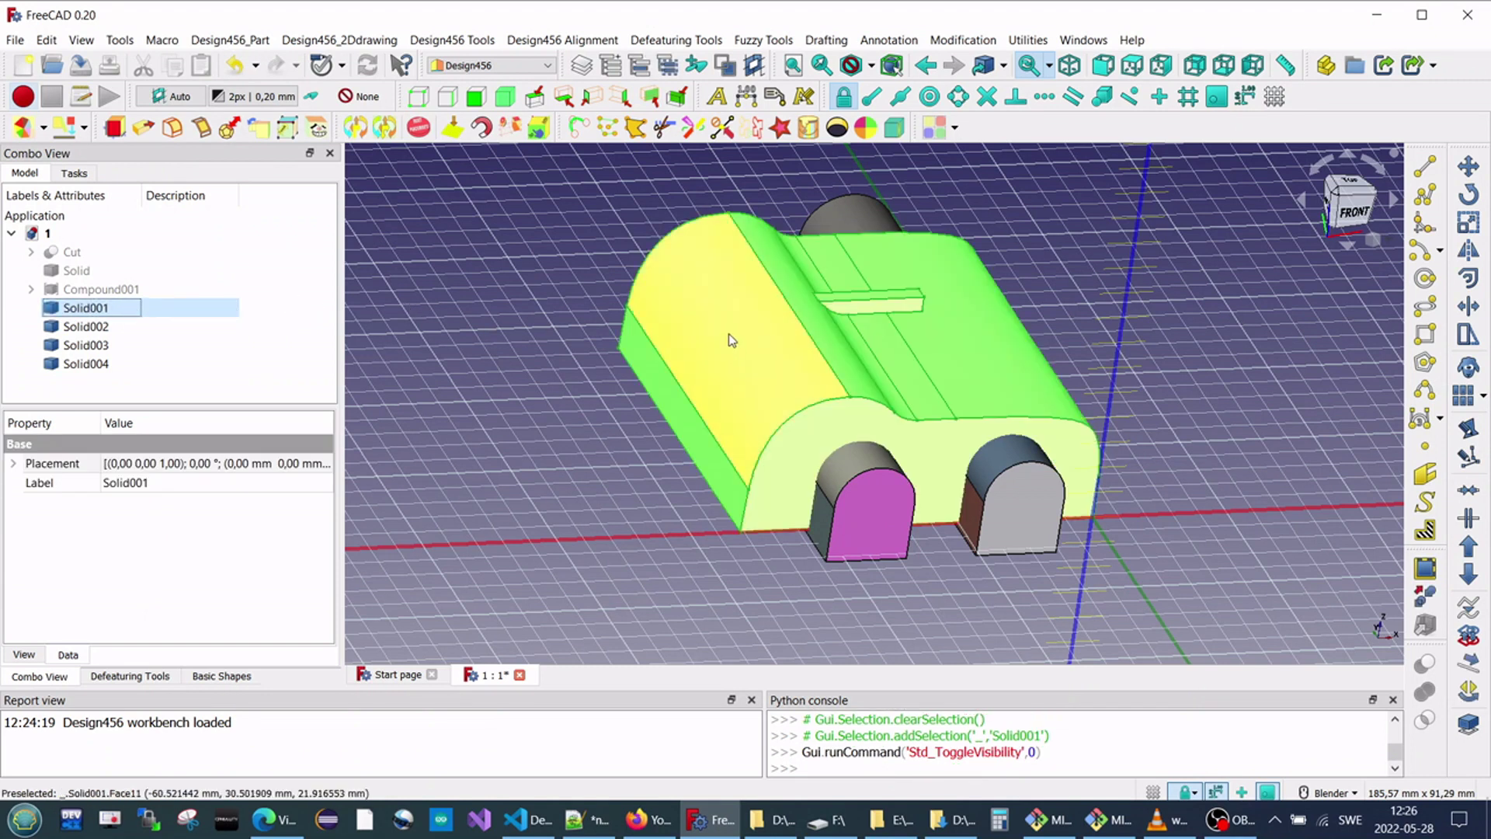
Switch to the Part workbench and run Check Geometry on Solid001.
left_click(505, 68)
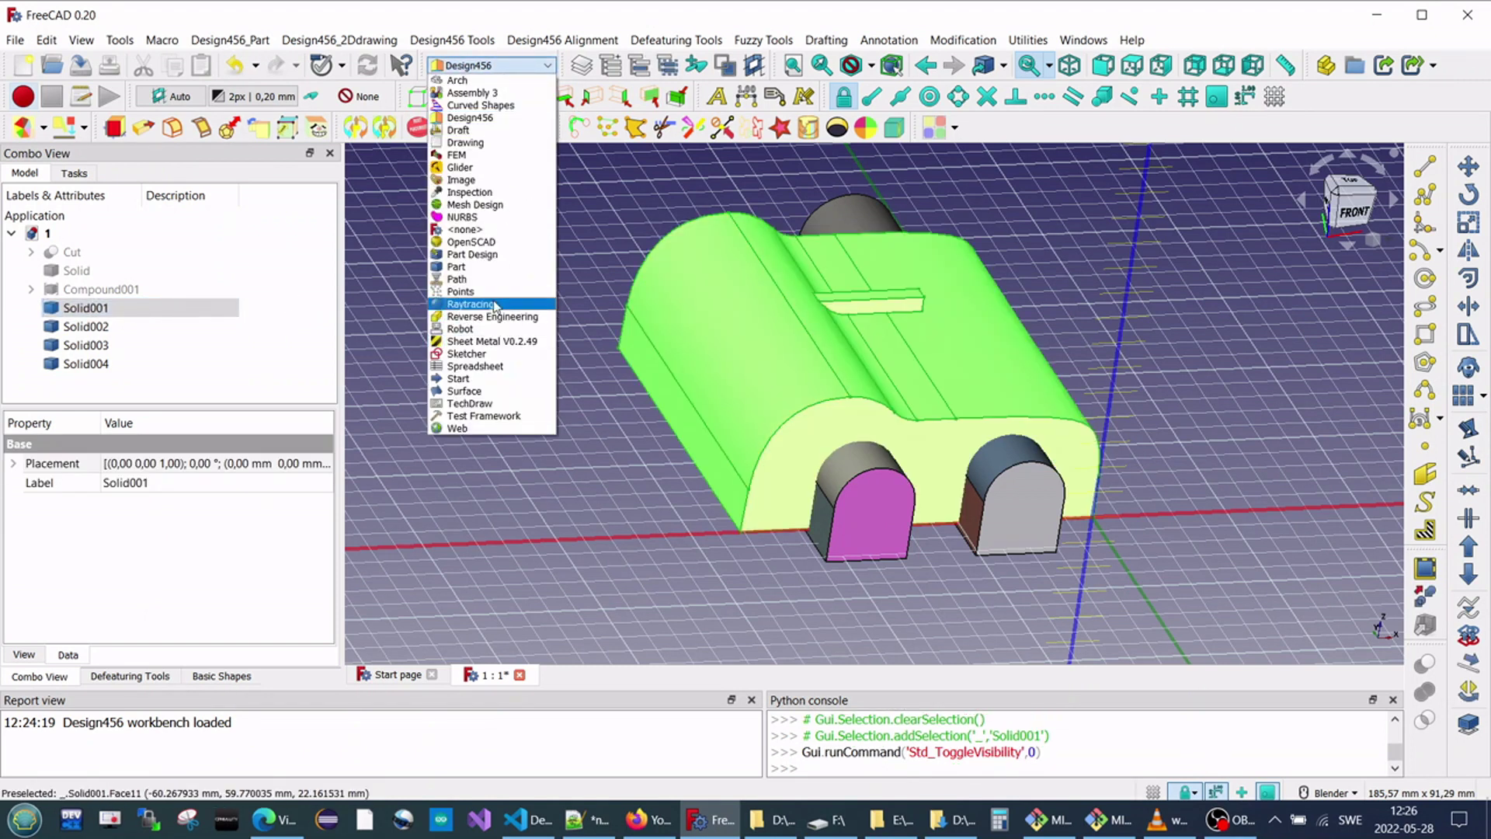
left_click(494, 267)
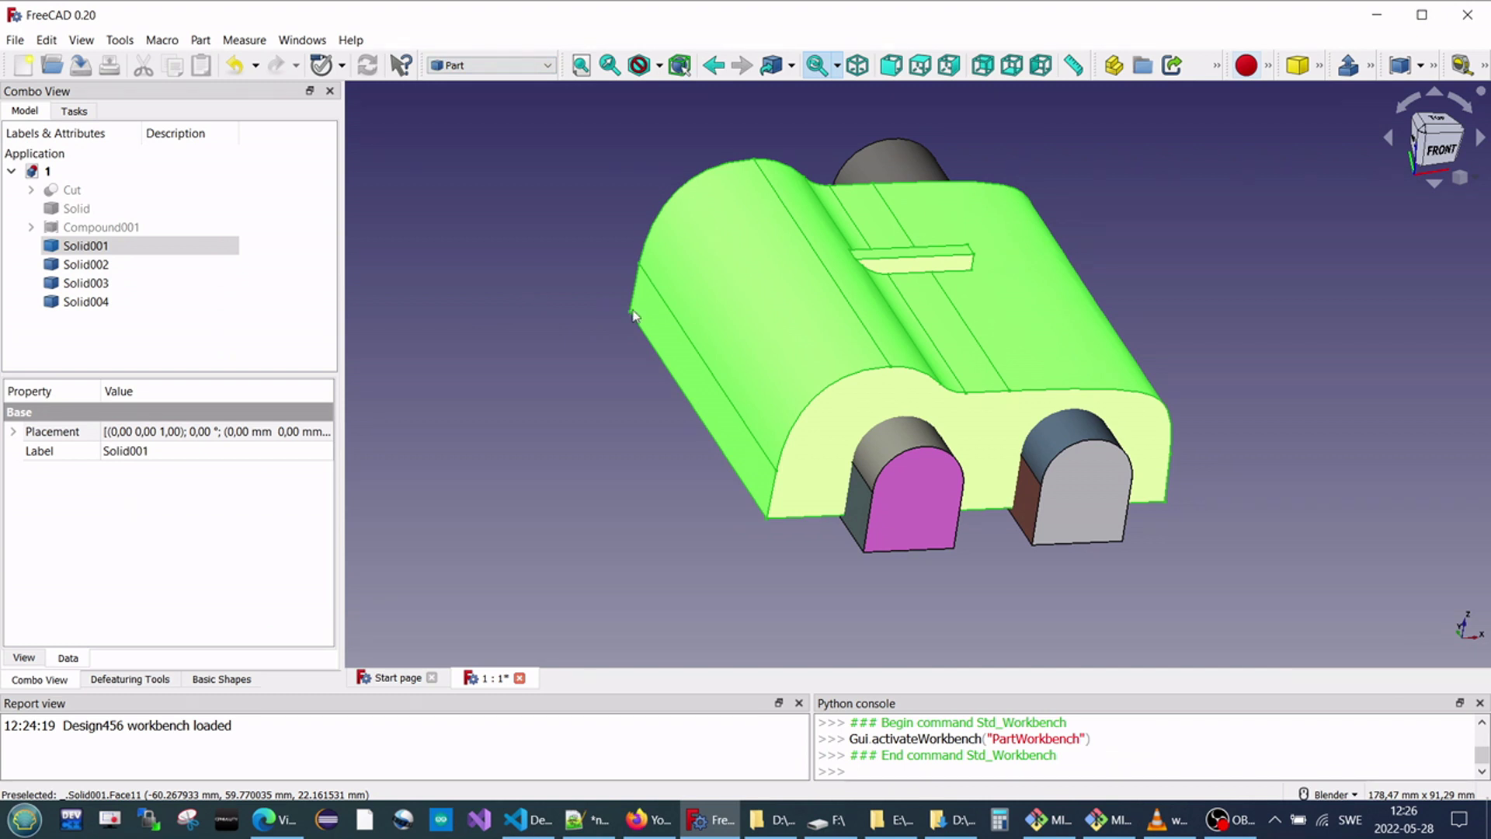
left_click(751, 332)
scroll(750, 332, "down", 3)
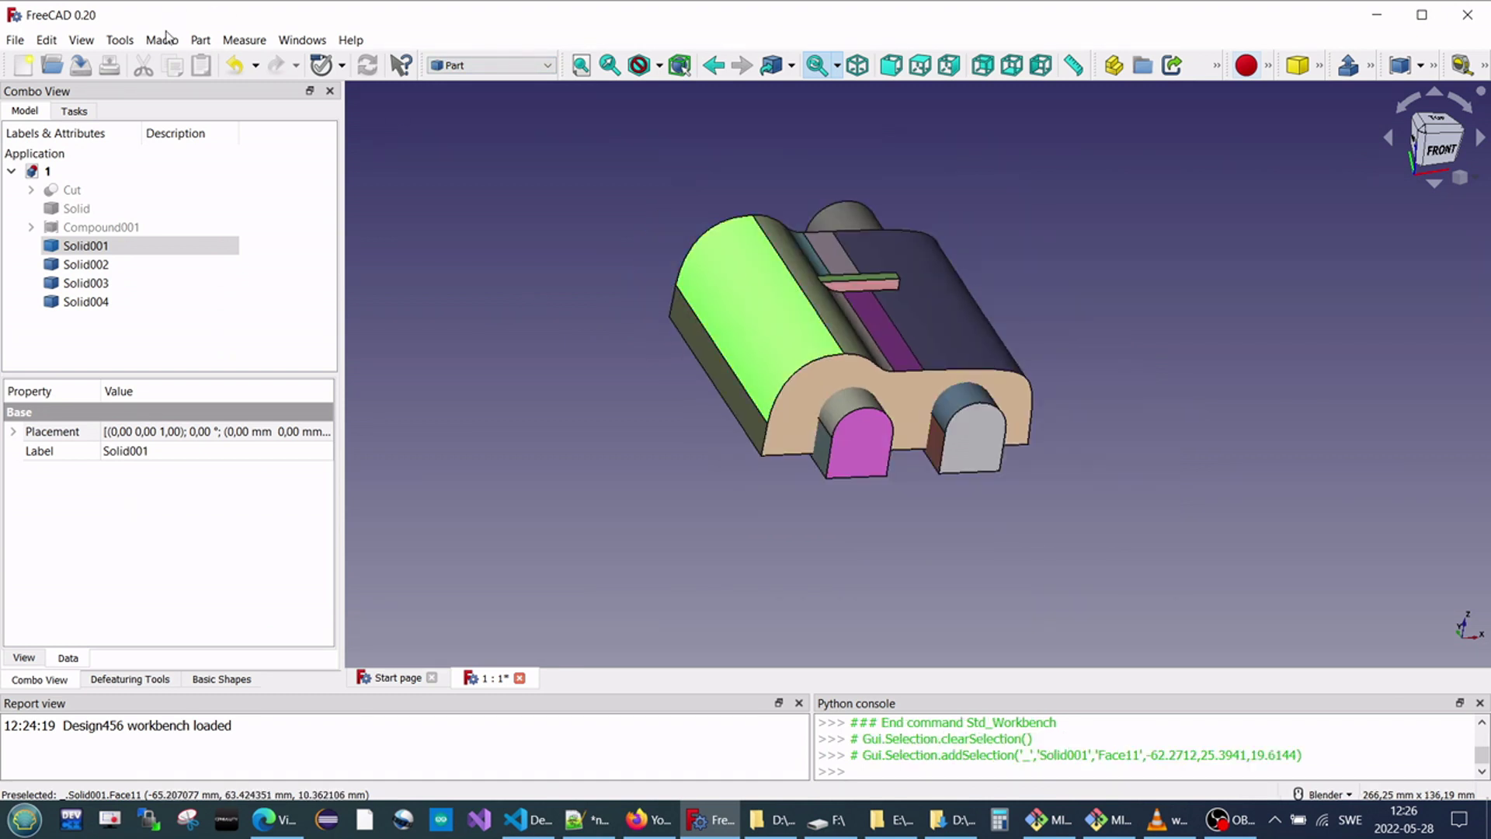
left_click(201, 39)
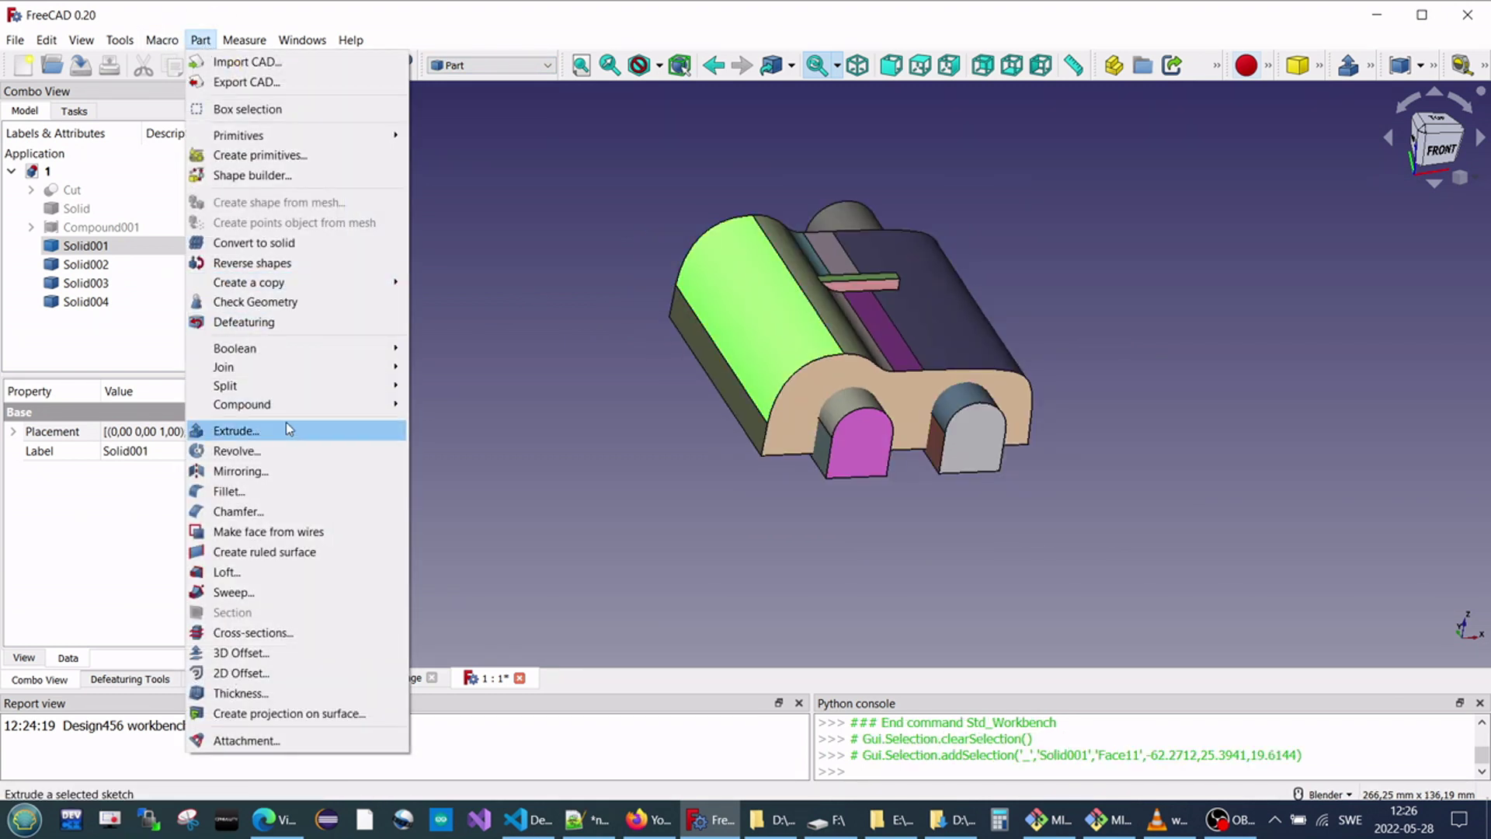
left_click(287, 302)
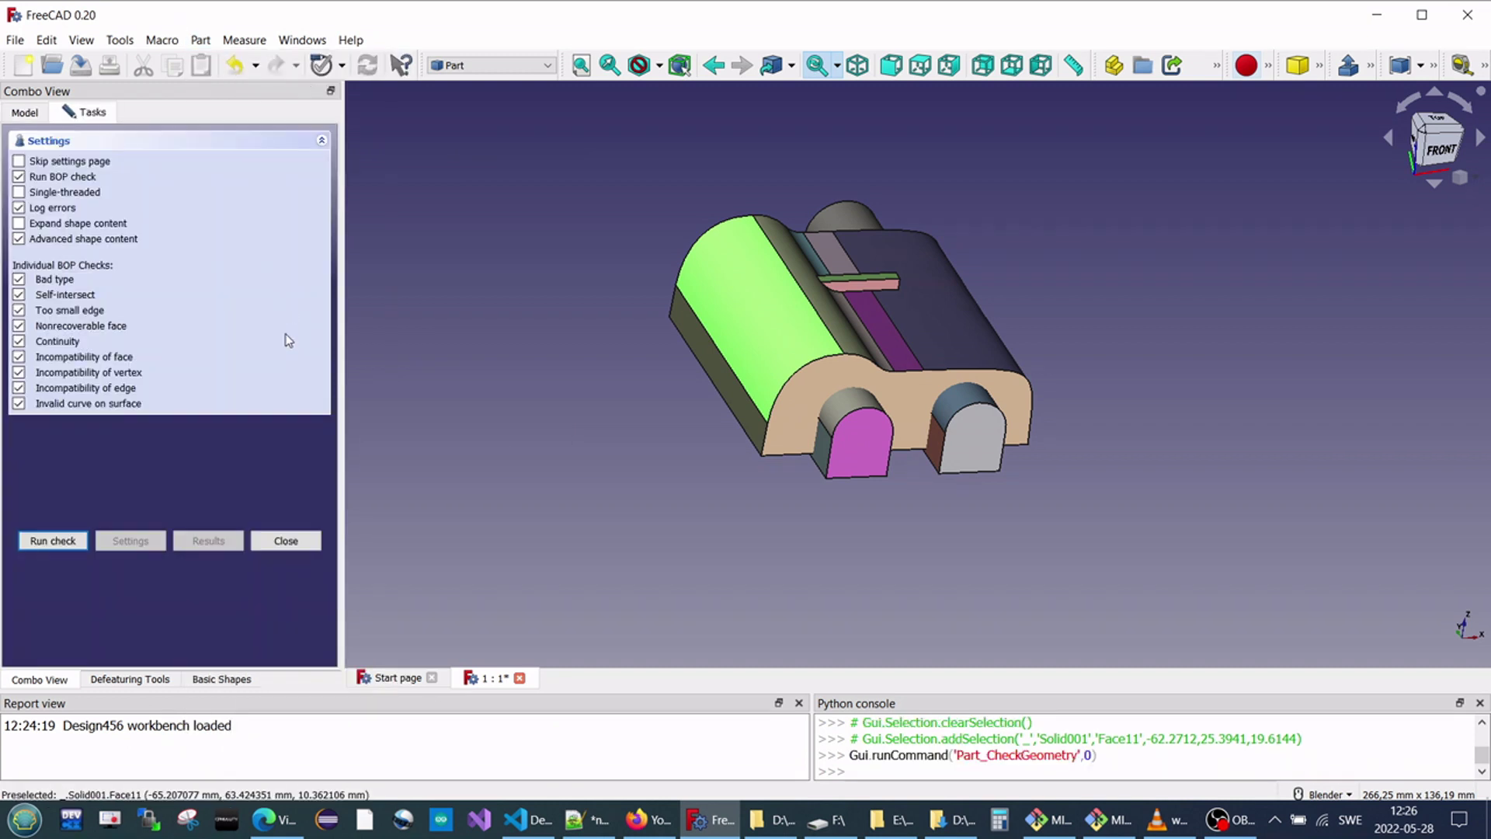
left_click(65, 542)
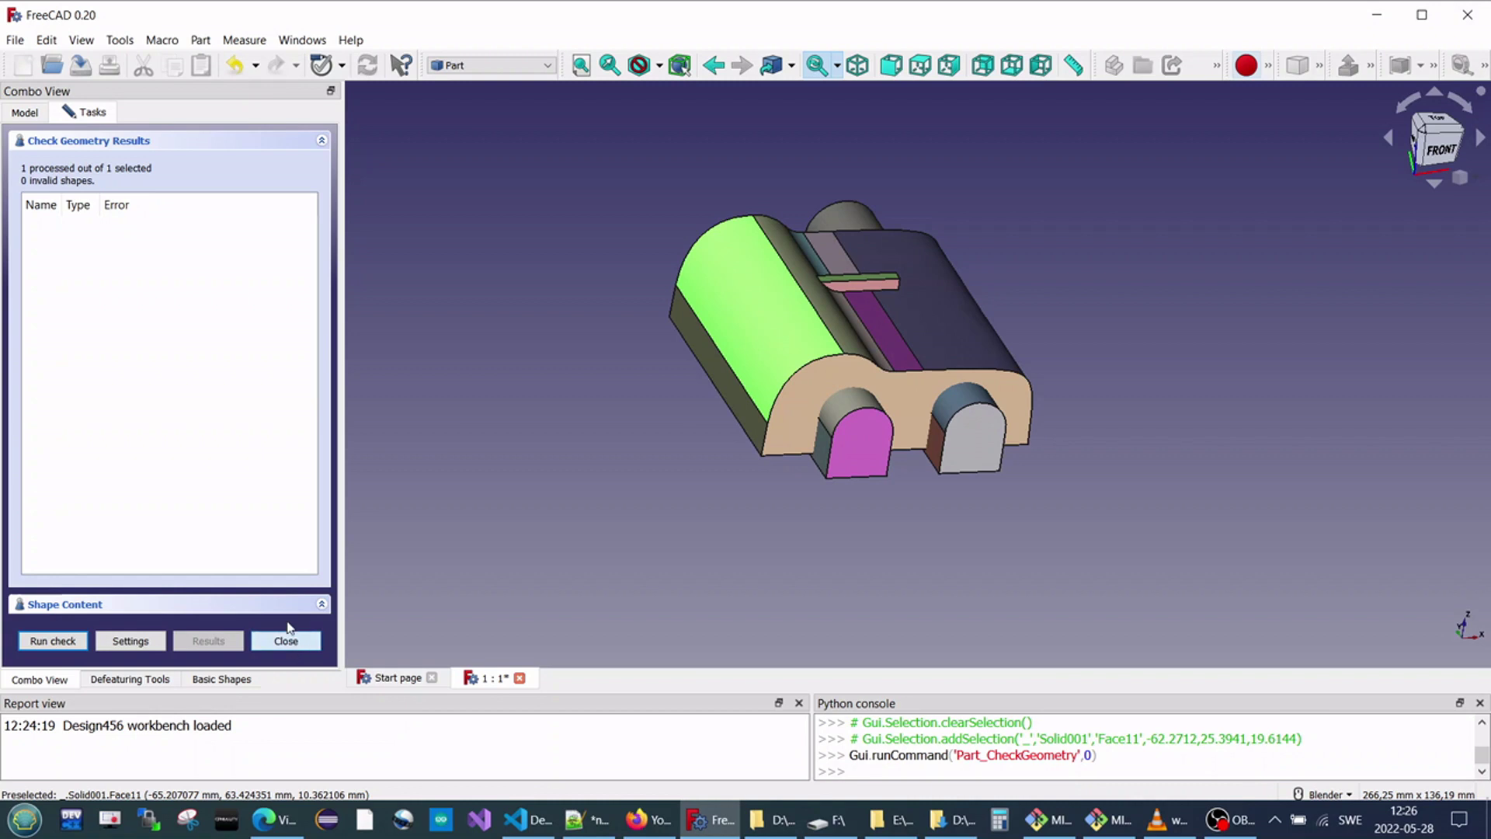
left_click(281, 641)
Run Check Geometry on Solid004 and close the results.
left_click(858, 446)
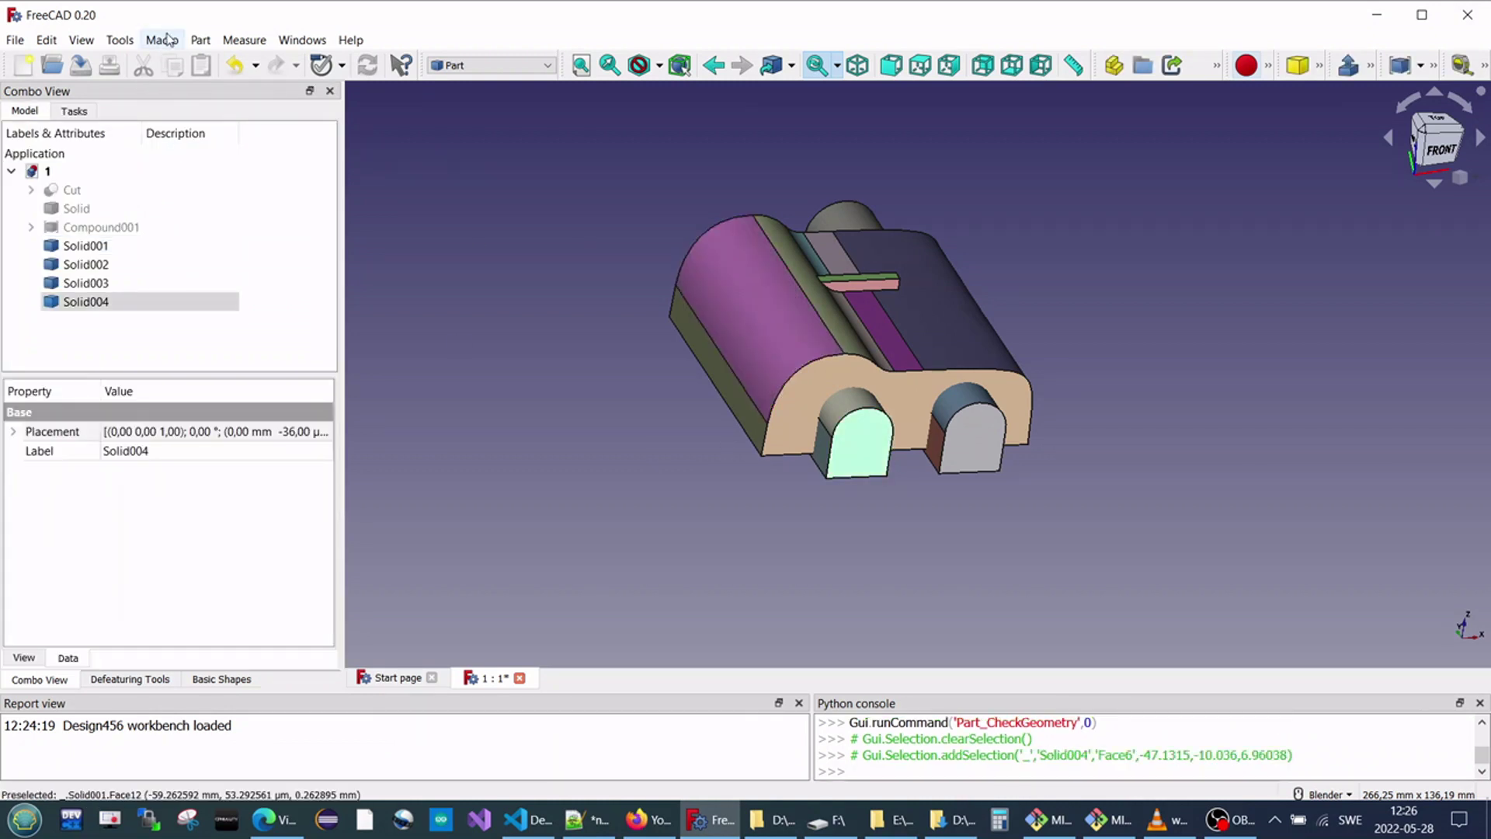
left_click(200, 40)
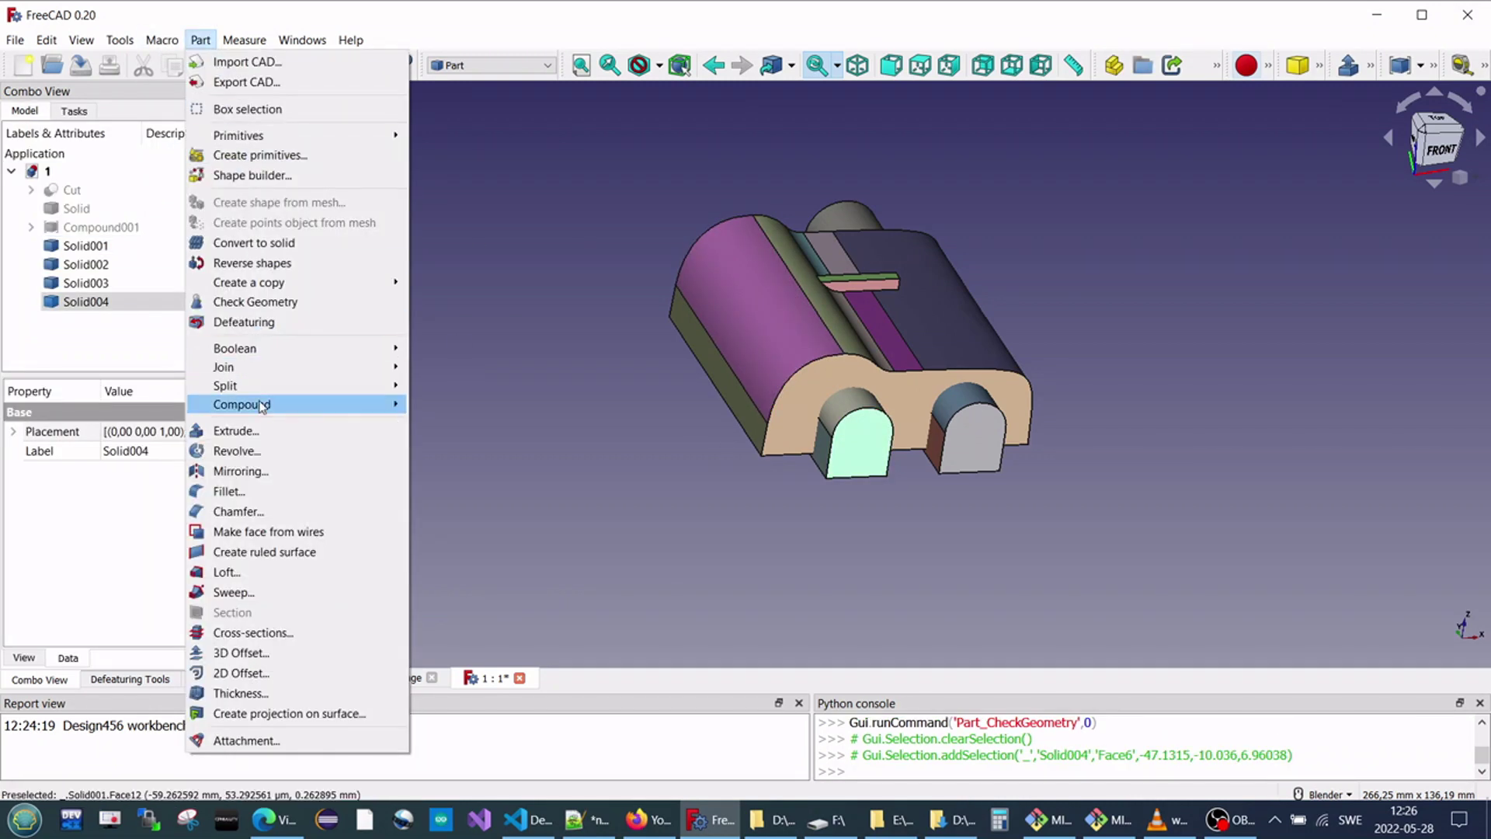
left_click(271, 304)
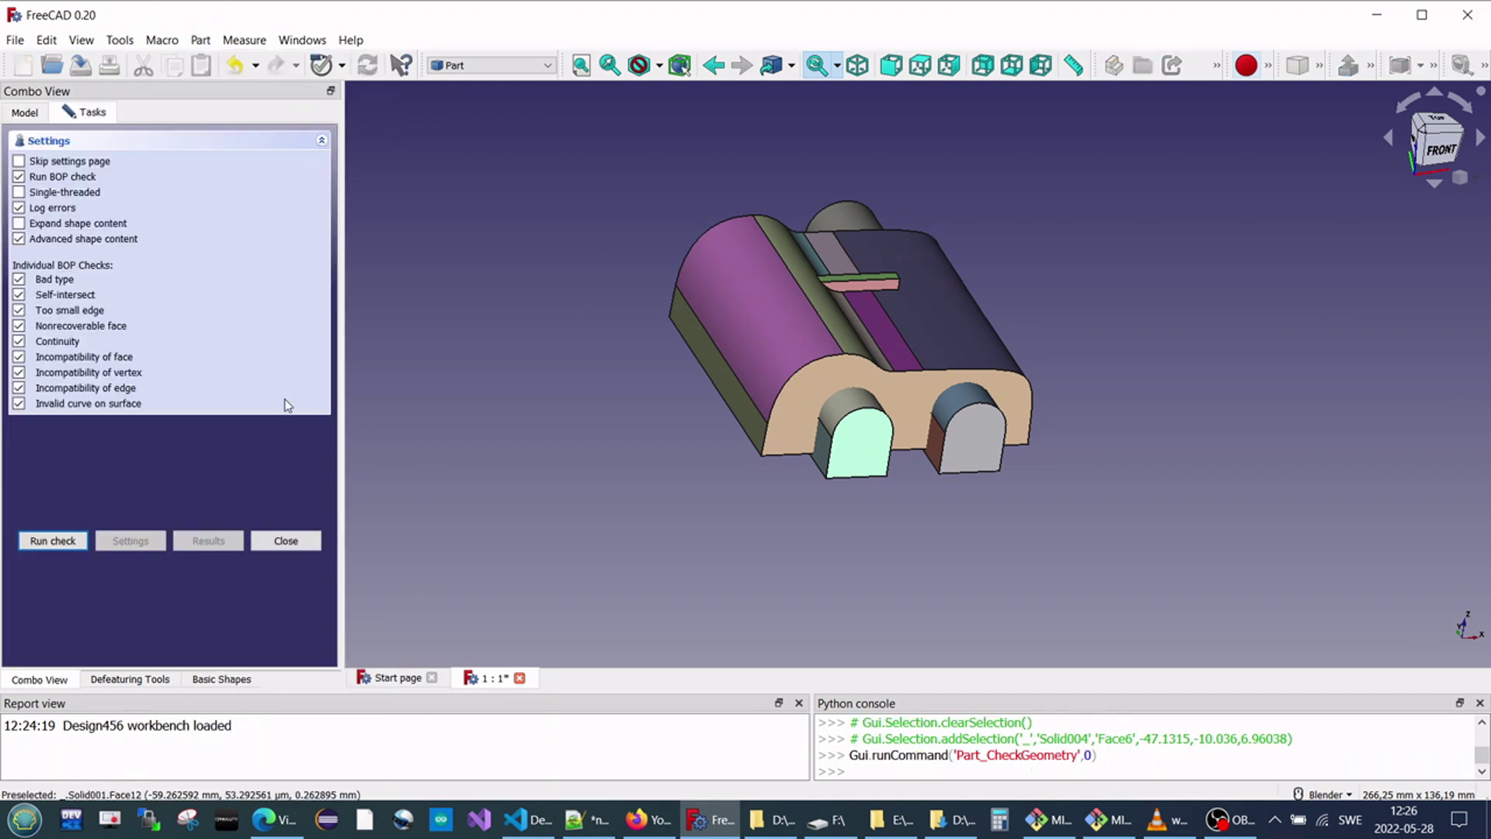
left_click(53, 546)
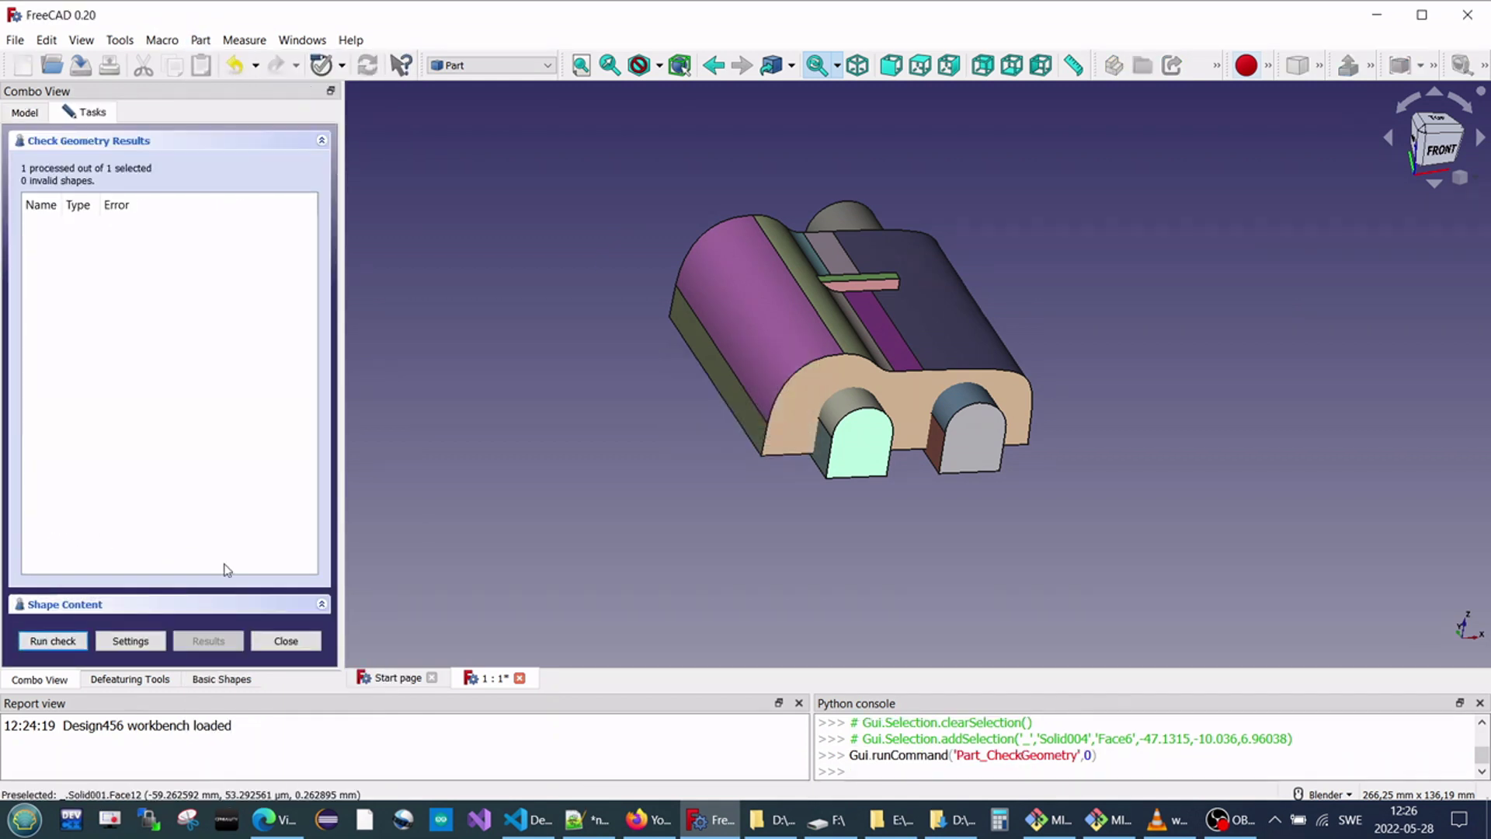
left_click(285, 640)
Run Check Geometry on Solid003 and close the results.
left_click(976, 450)
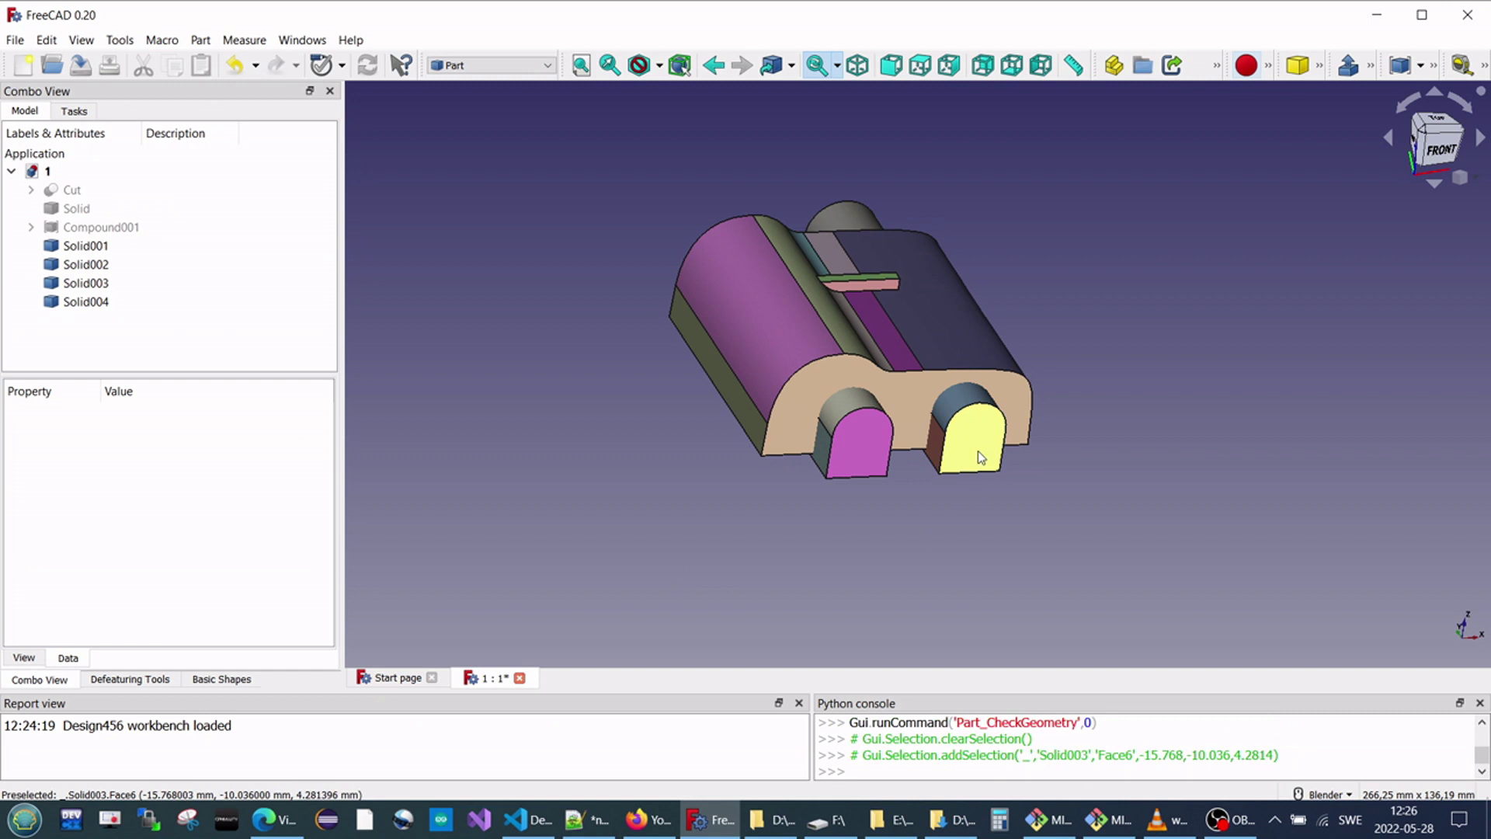
left_click(201, 40)
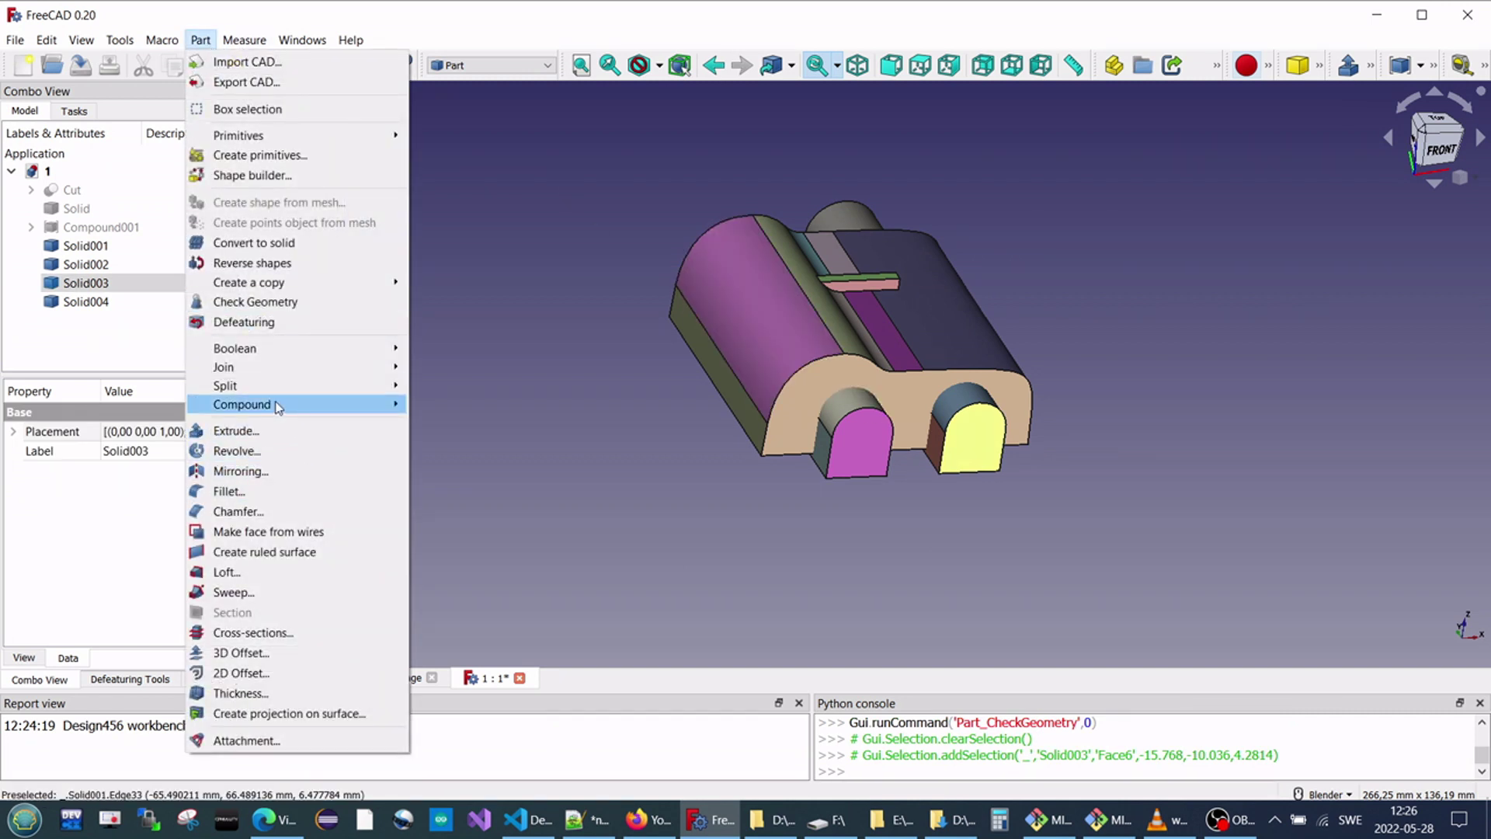
left_click(287, 302)
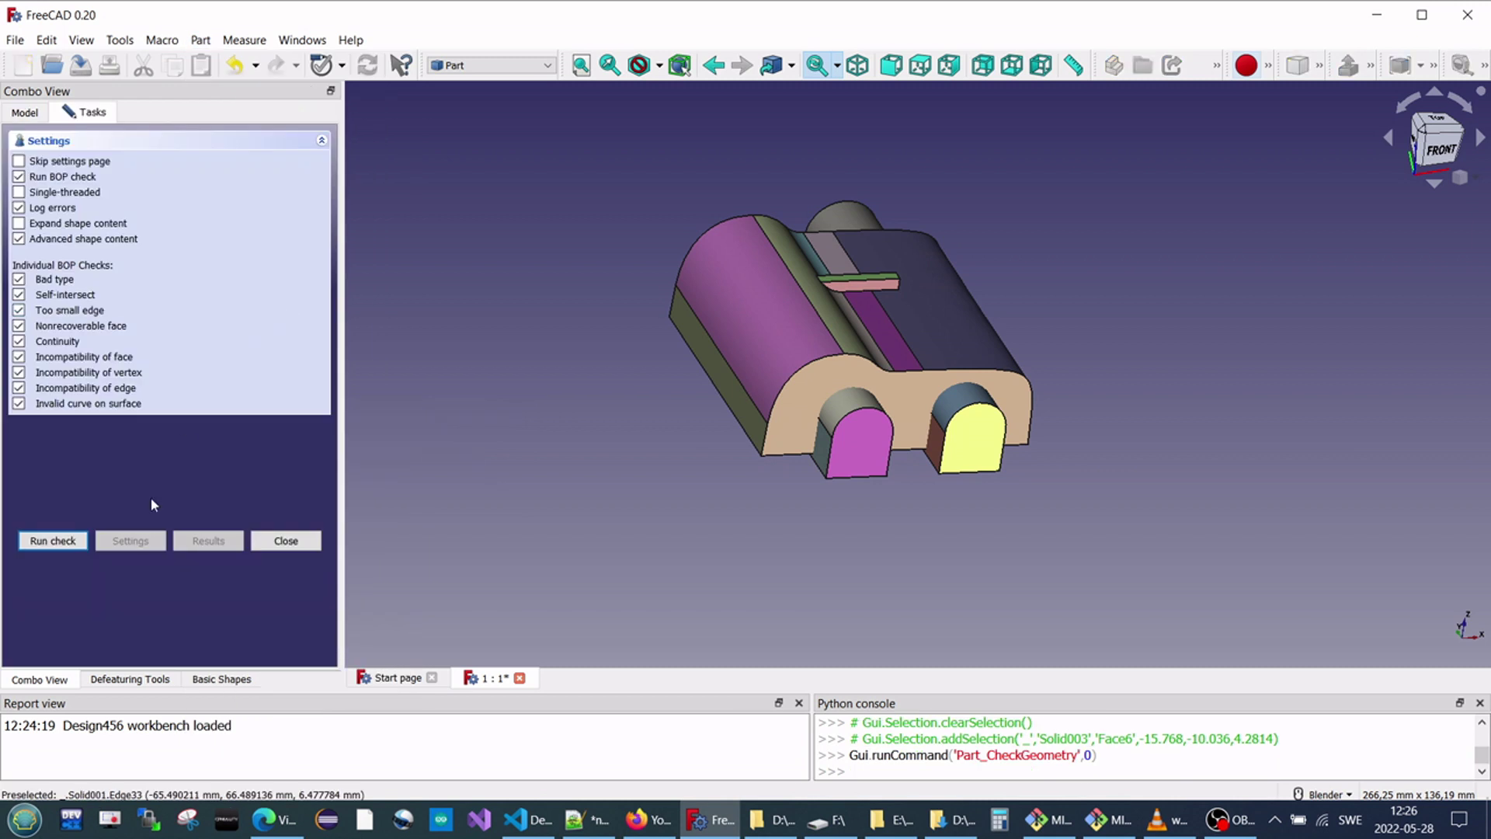
left_click(53, 540)
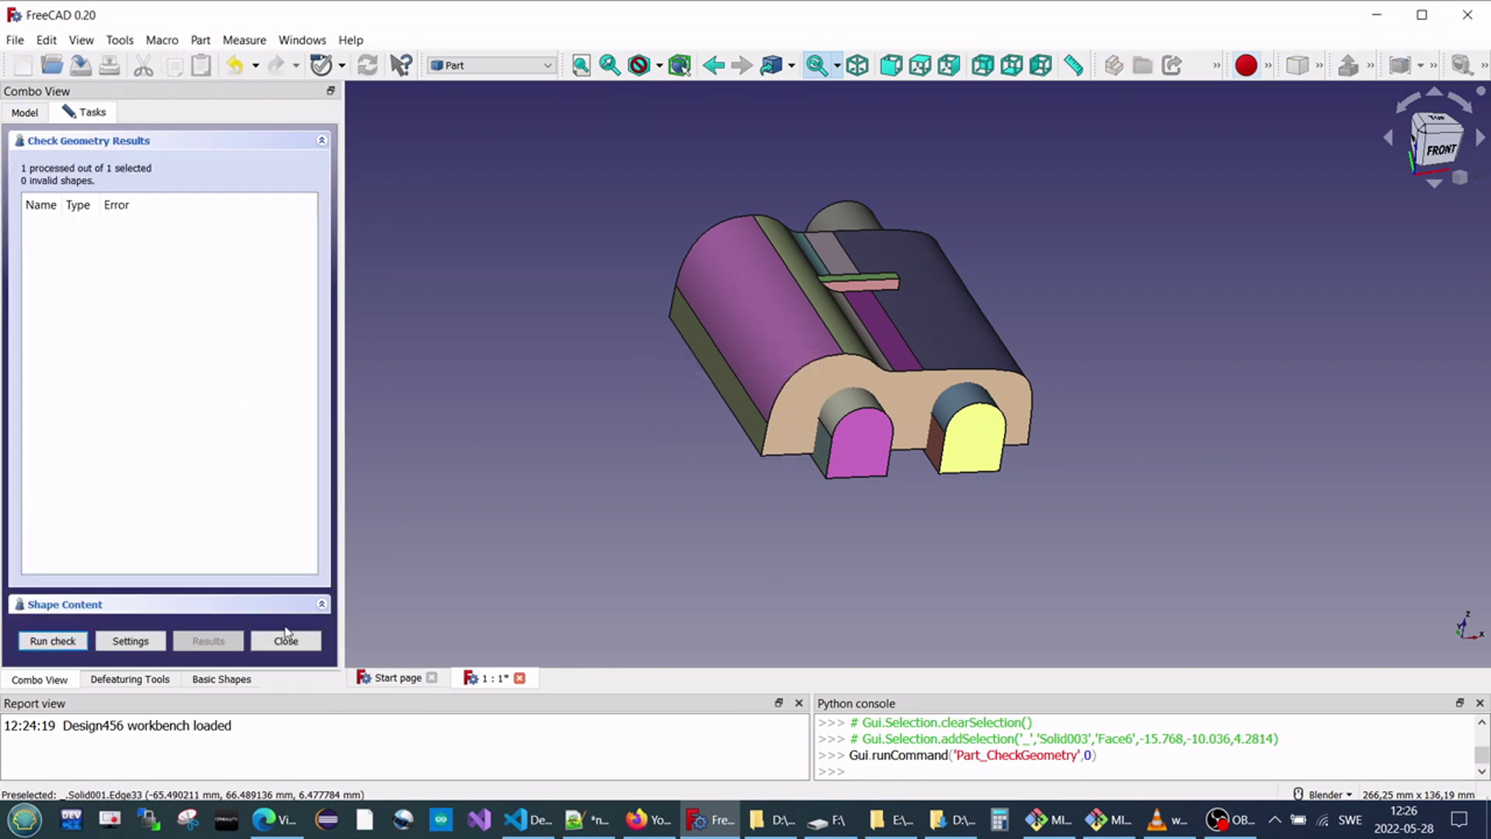
left_click(286, 638)
From the left view, run Check Geometry on Solid002 and close the results.
middle_click_drag(802, 536, 571, 420)
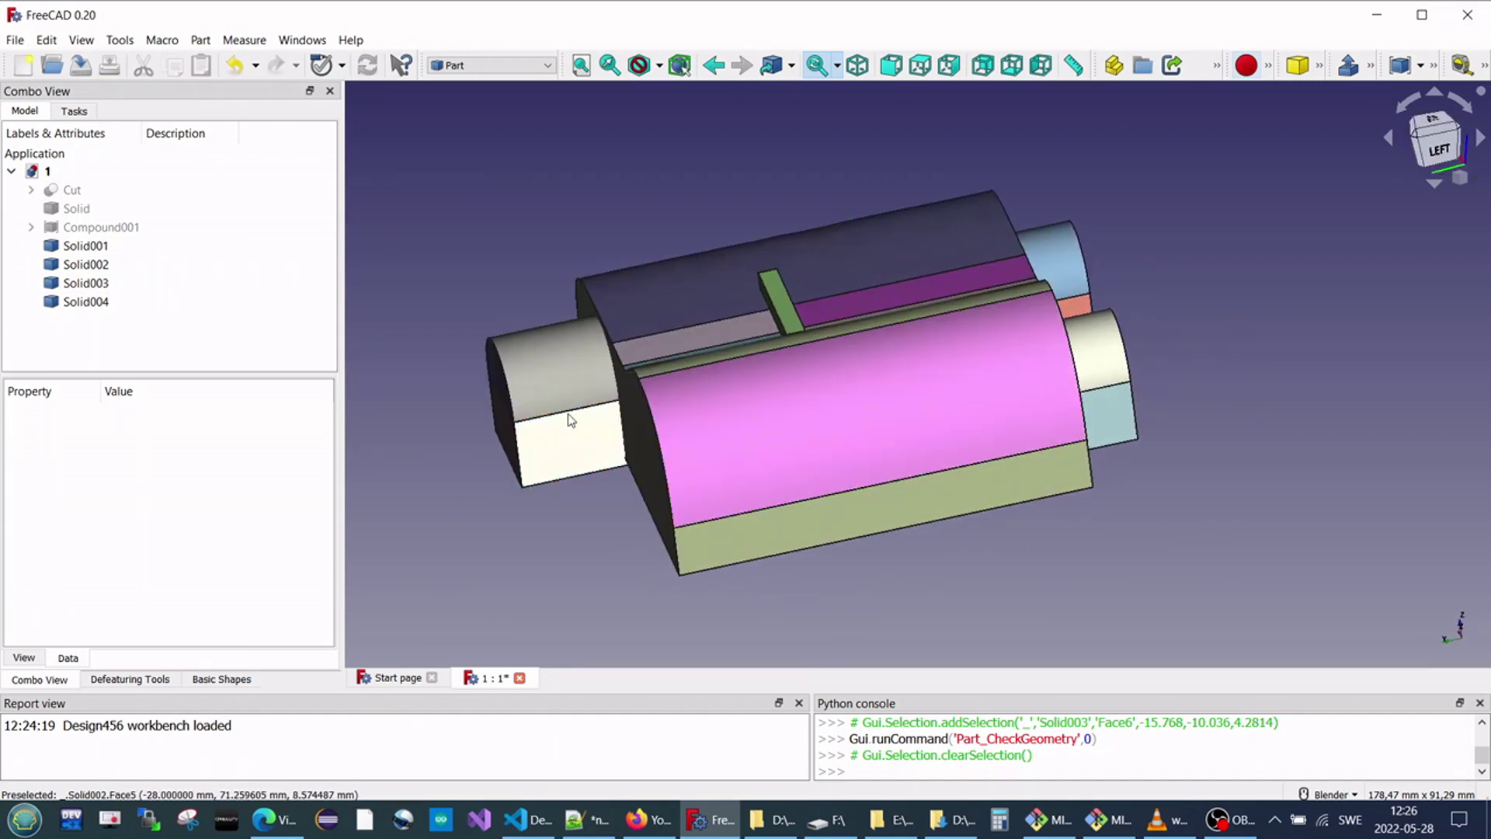
left_click(571, 412)
left_click(204, 42)
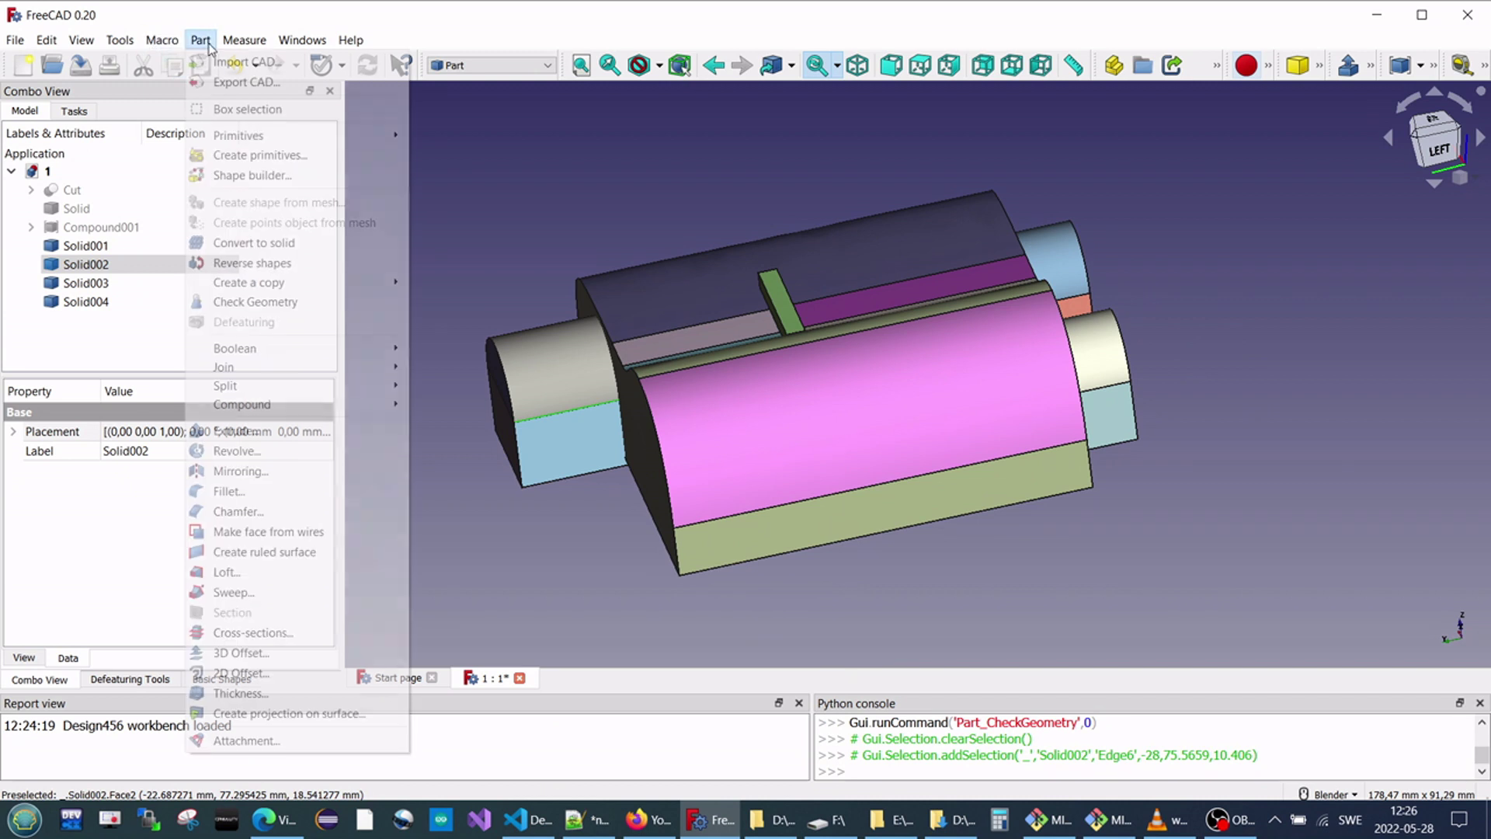
left_click(301, 303)
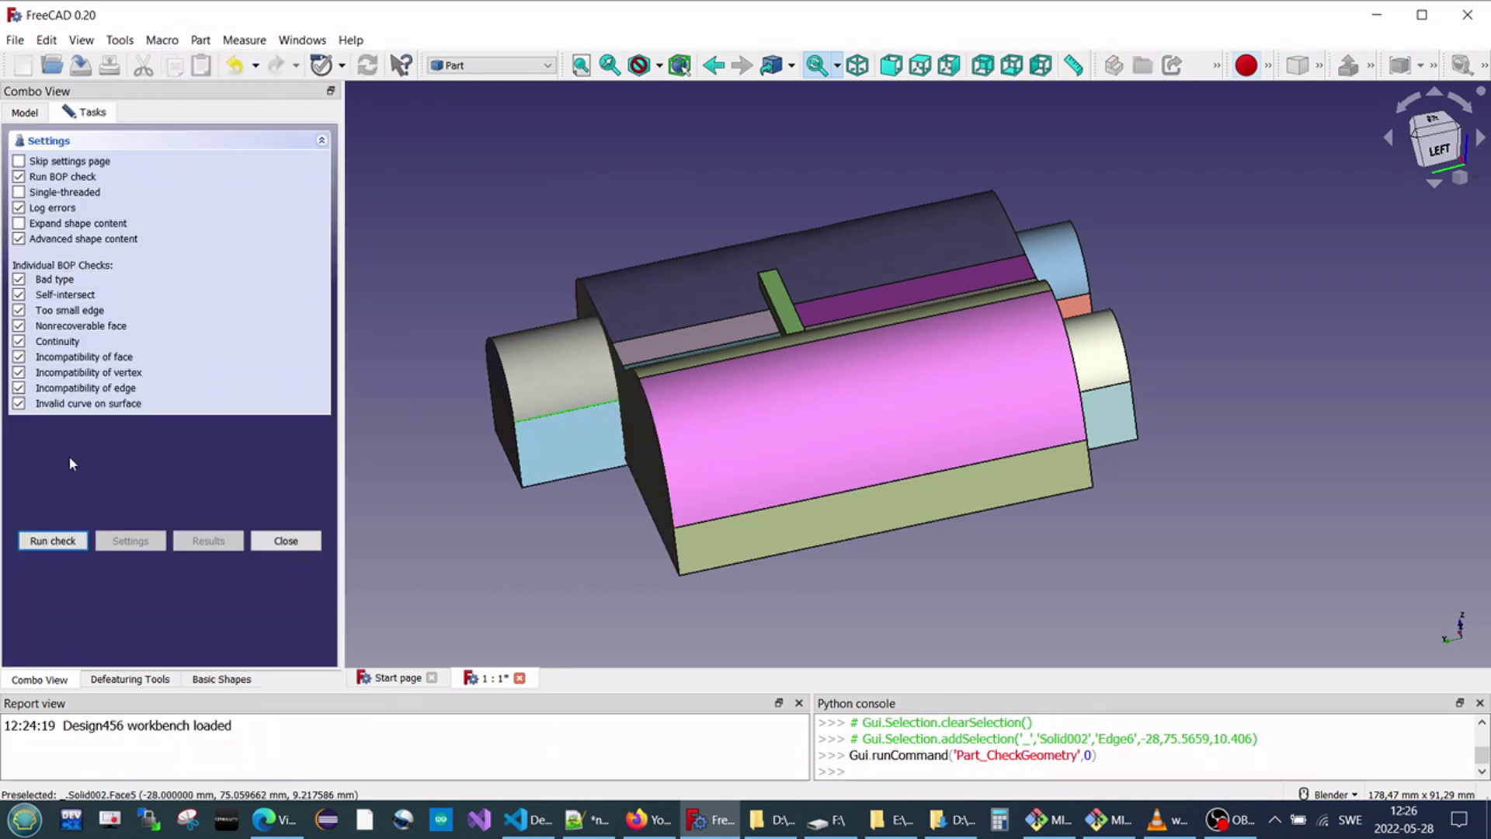
left_click(53, 540)
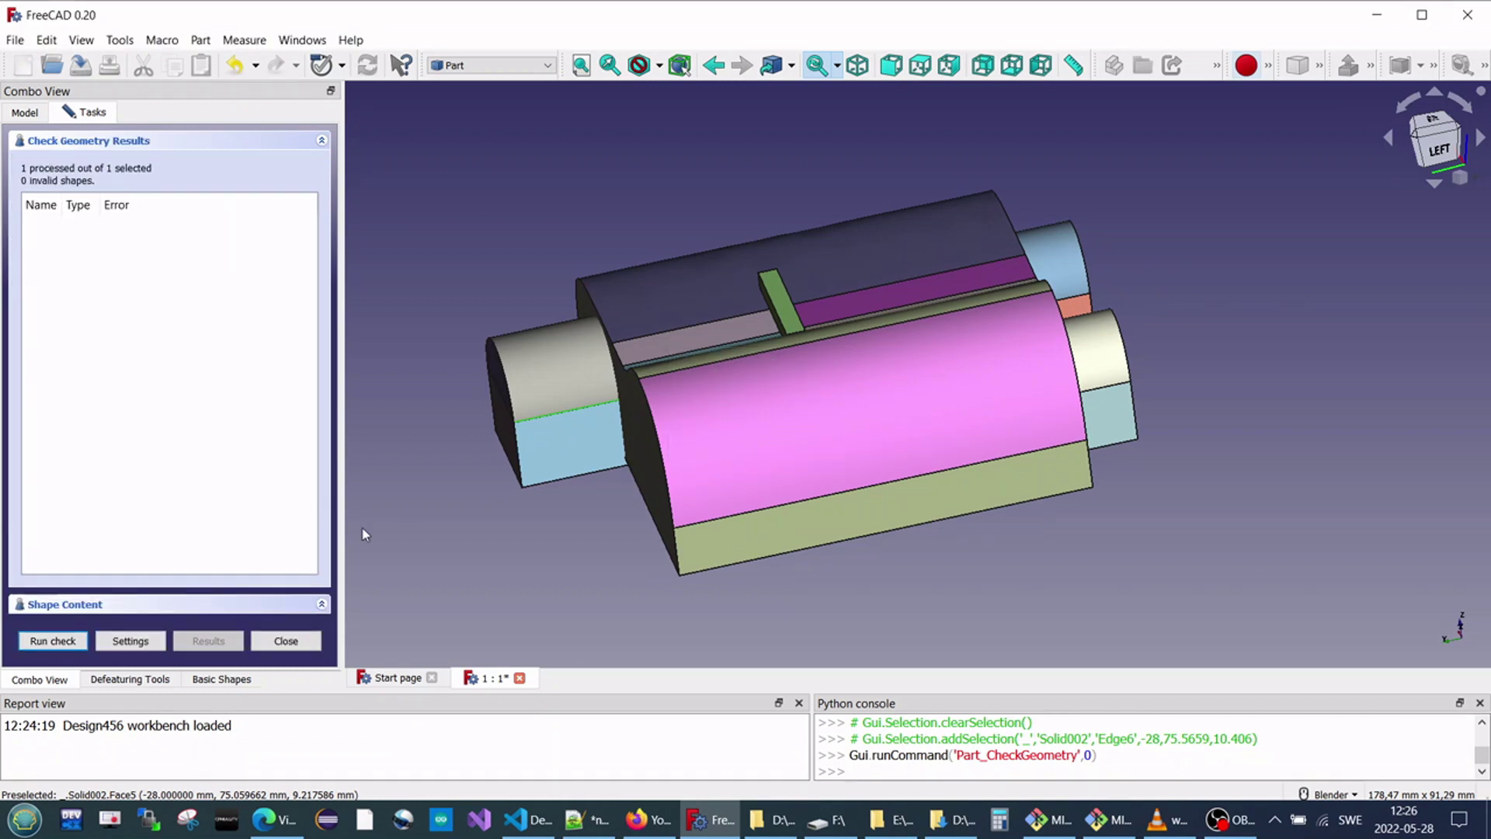
left_click(286, 640)
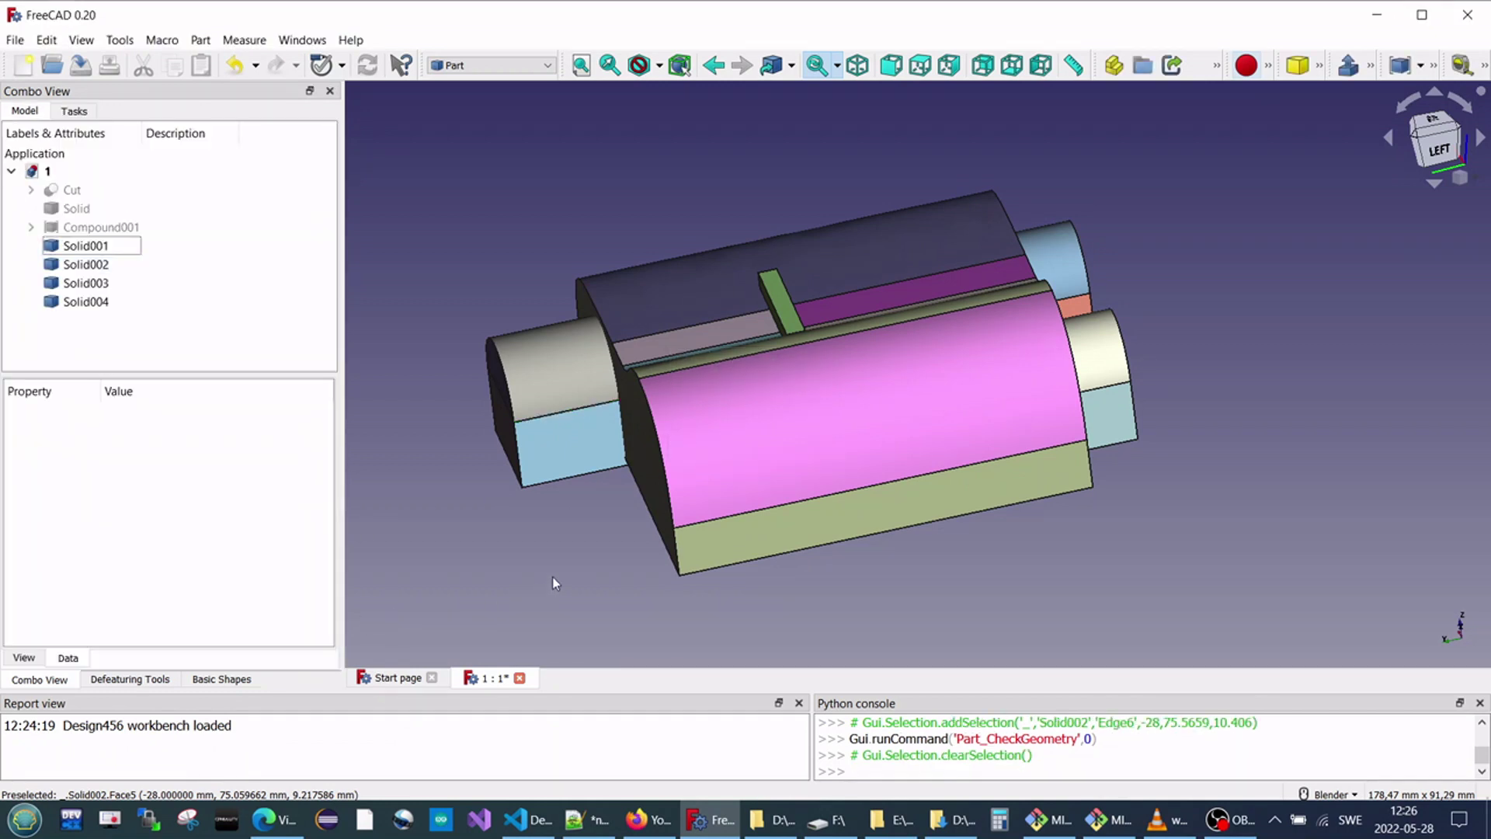
Multi-select Solid002, Solid001, Solid004 and Solid003, and move the Macro and Part toolbars onto a second row.
scroll(553, 577, "down", 2)
left_click(561, 488)
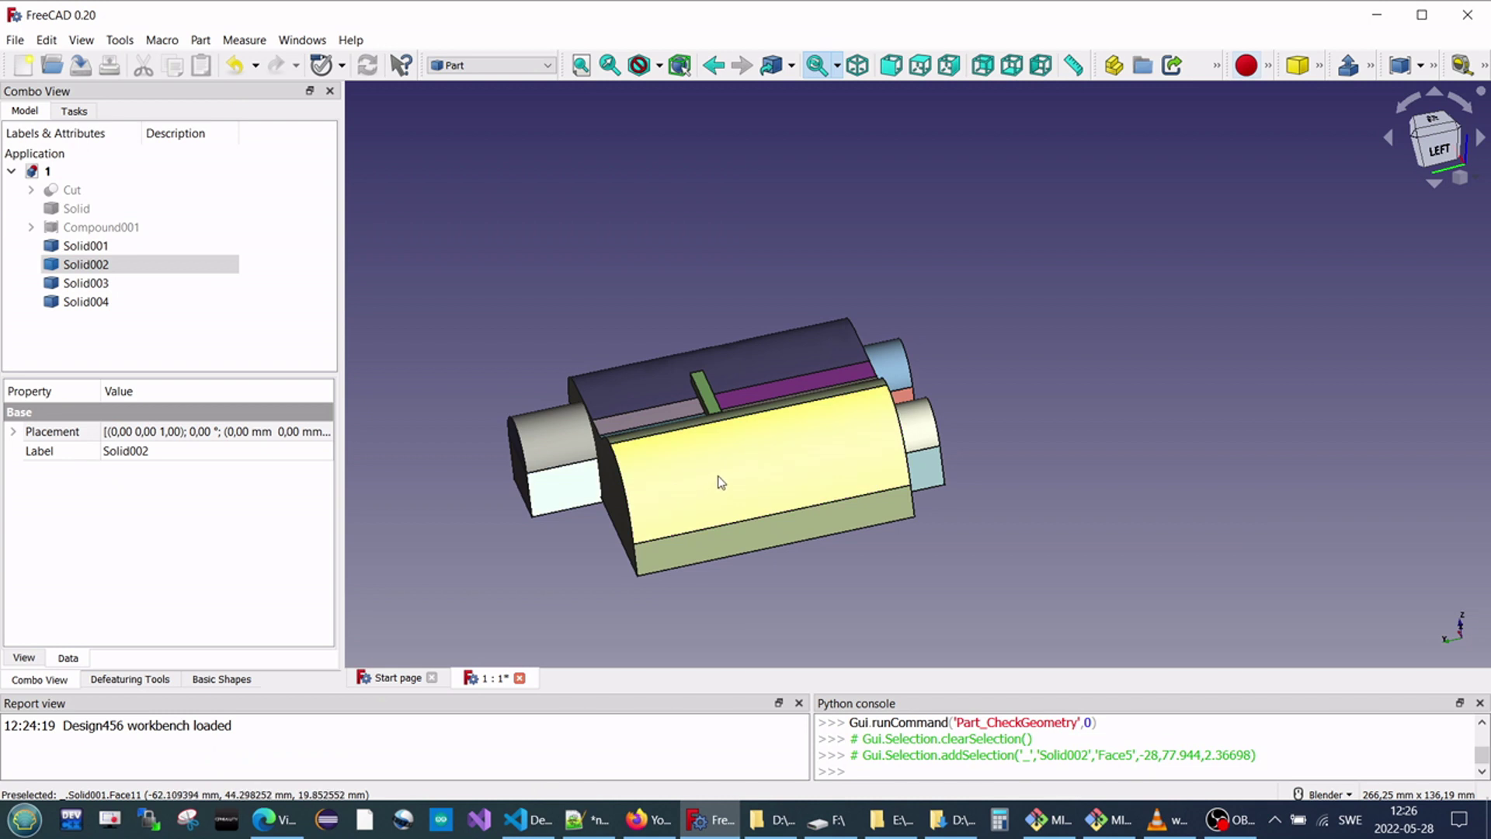
left_click(767, 474, "ctrl")
left_click(904, 427, "ctrl")
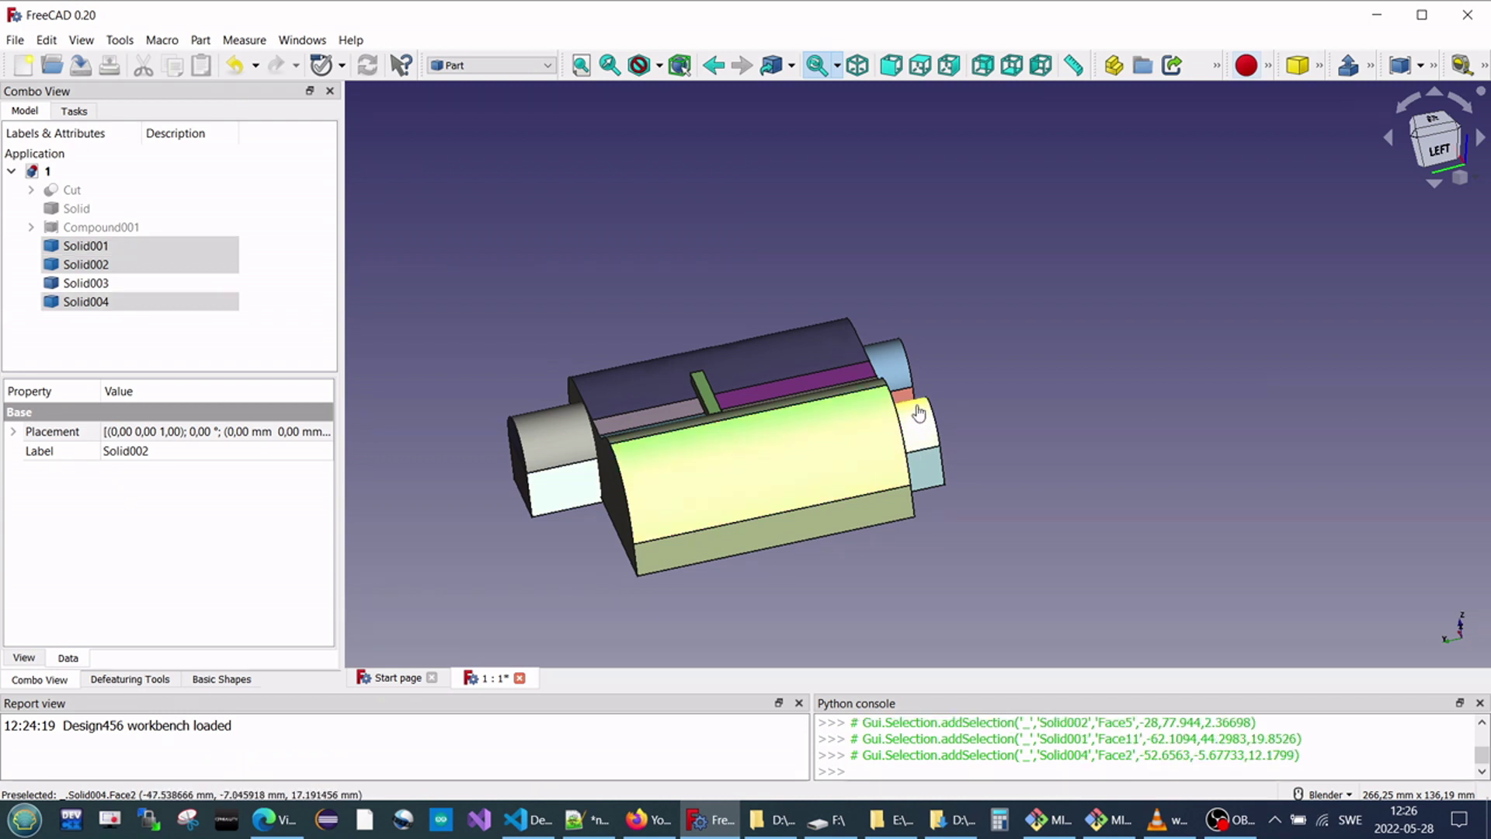
left_click(893, 367, "ctrl")
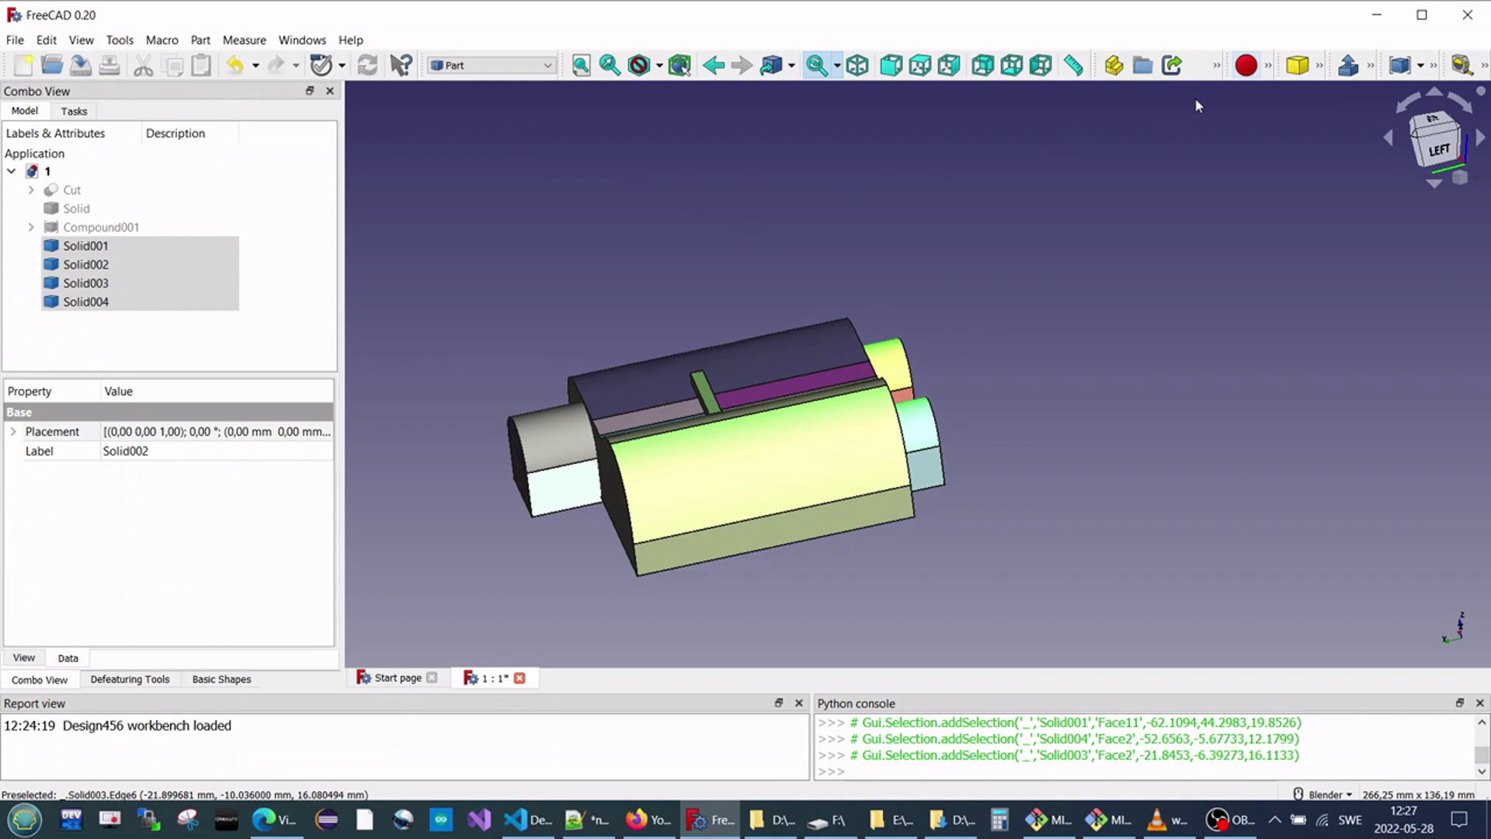
left_click_drag(1230, 59, 1334, 96)
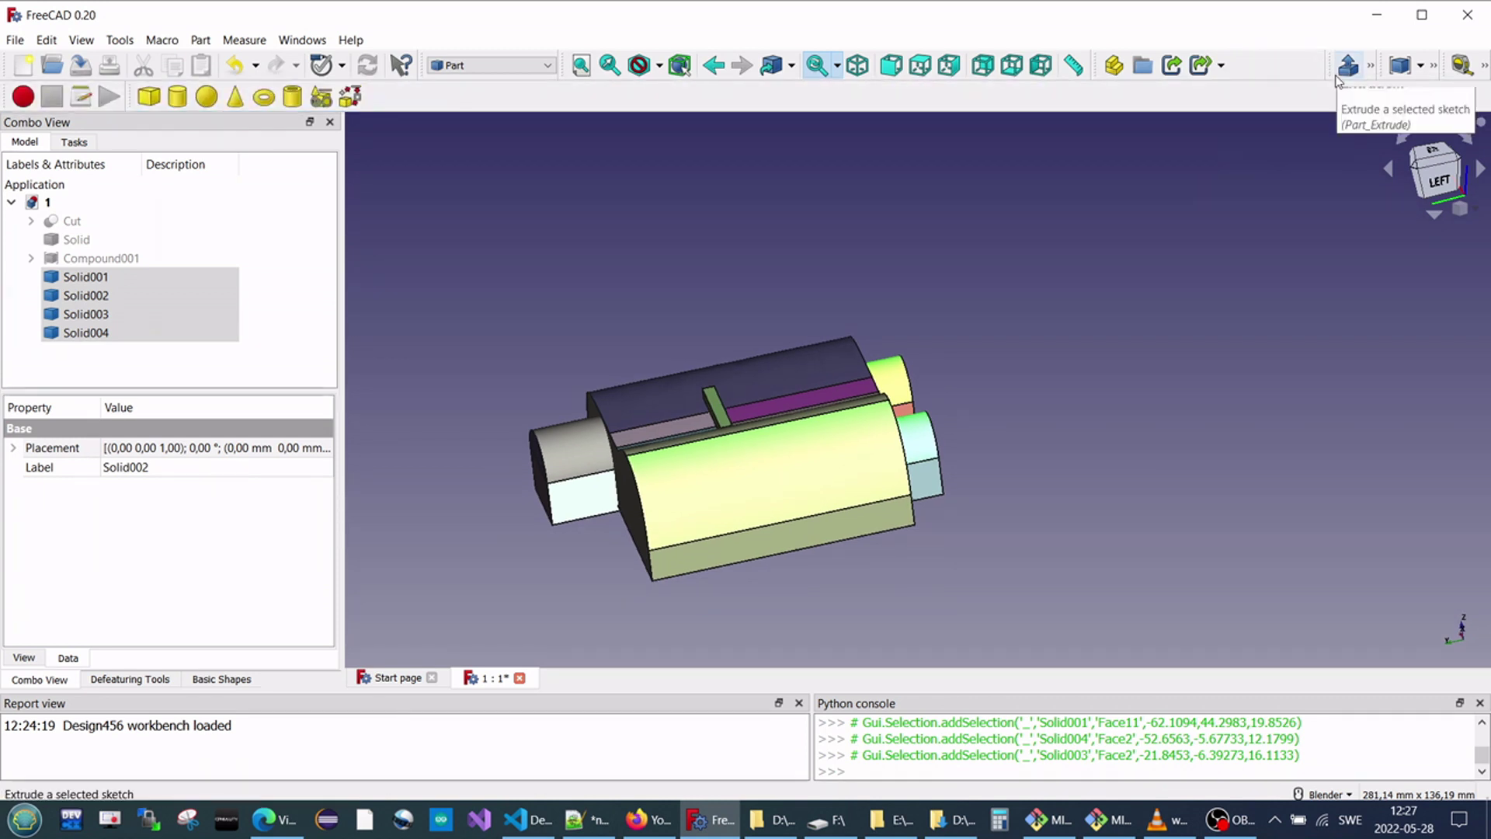
left_click_drag(1323, 77, 1216, 99)
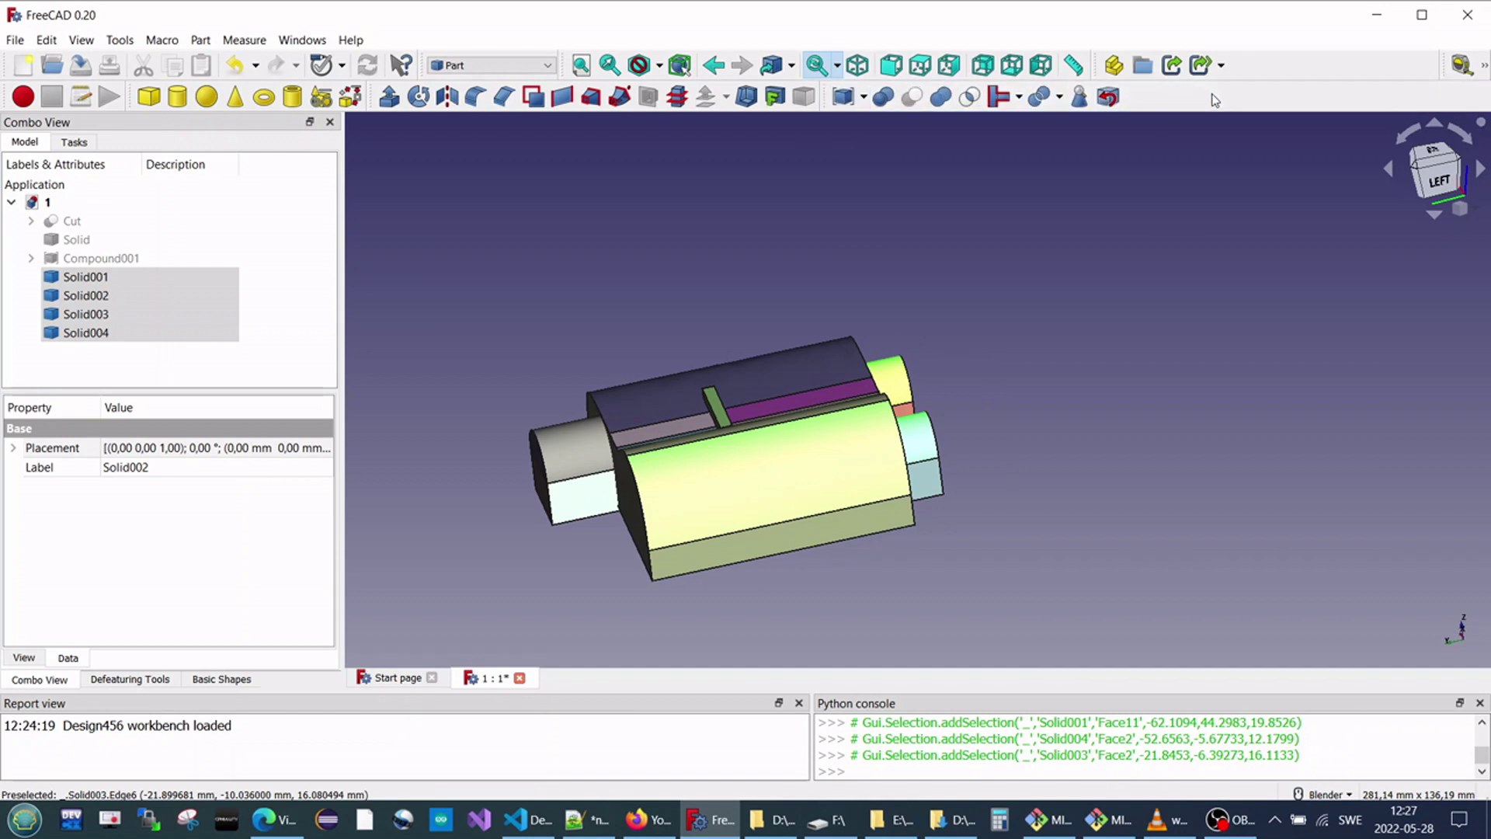
Union the four solids into a Fusion and run Check Geometry on it, reviewing the SelfIntersect errors.
left_click(947, 104)
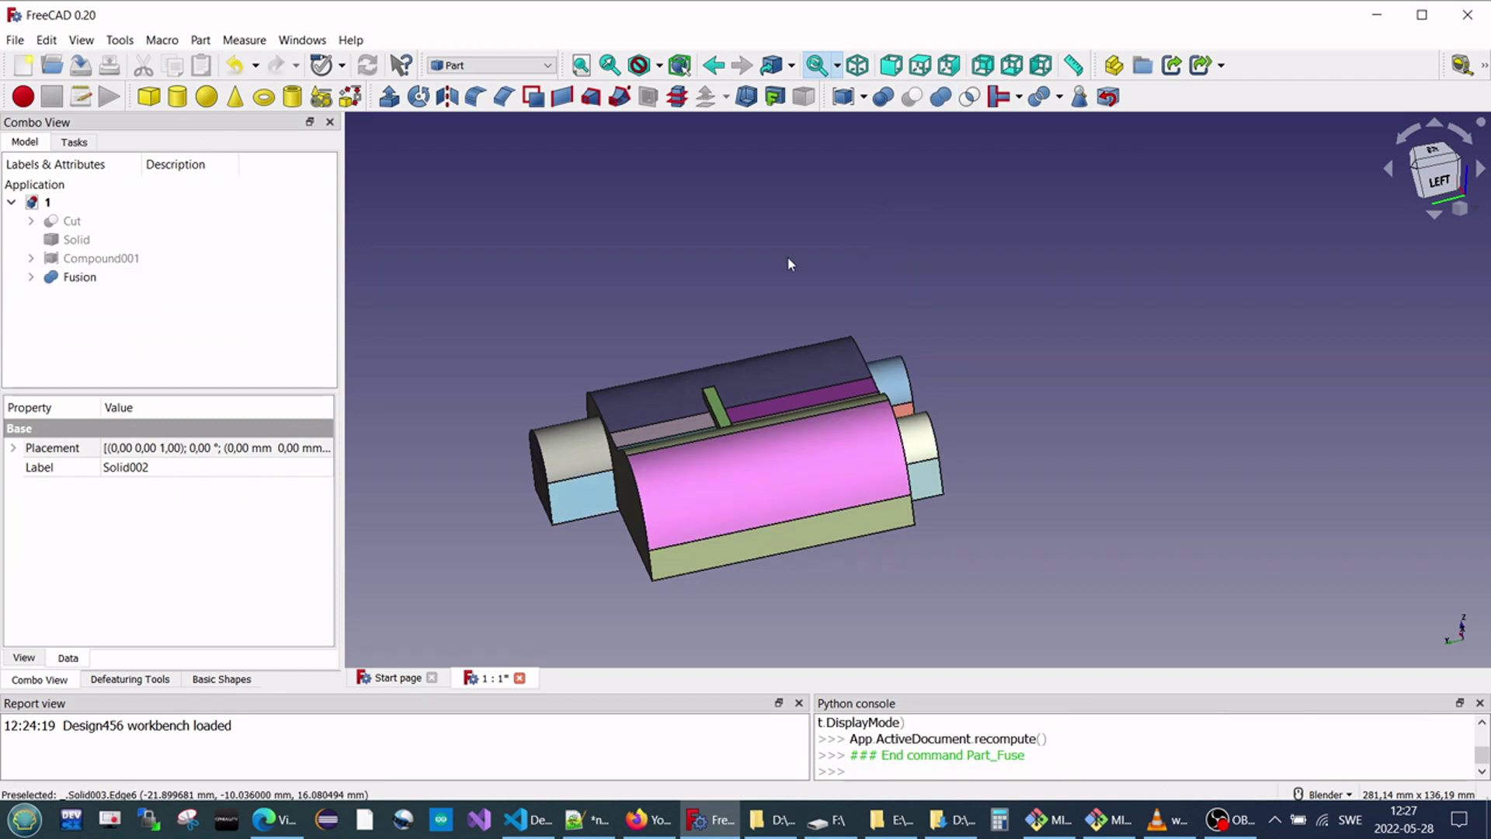
left_click(118, 280)
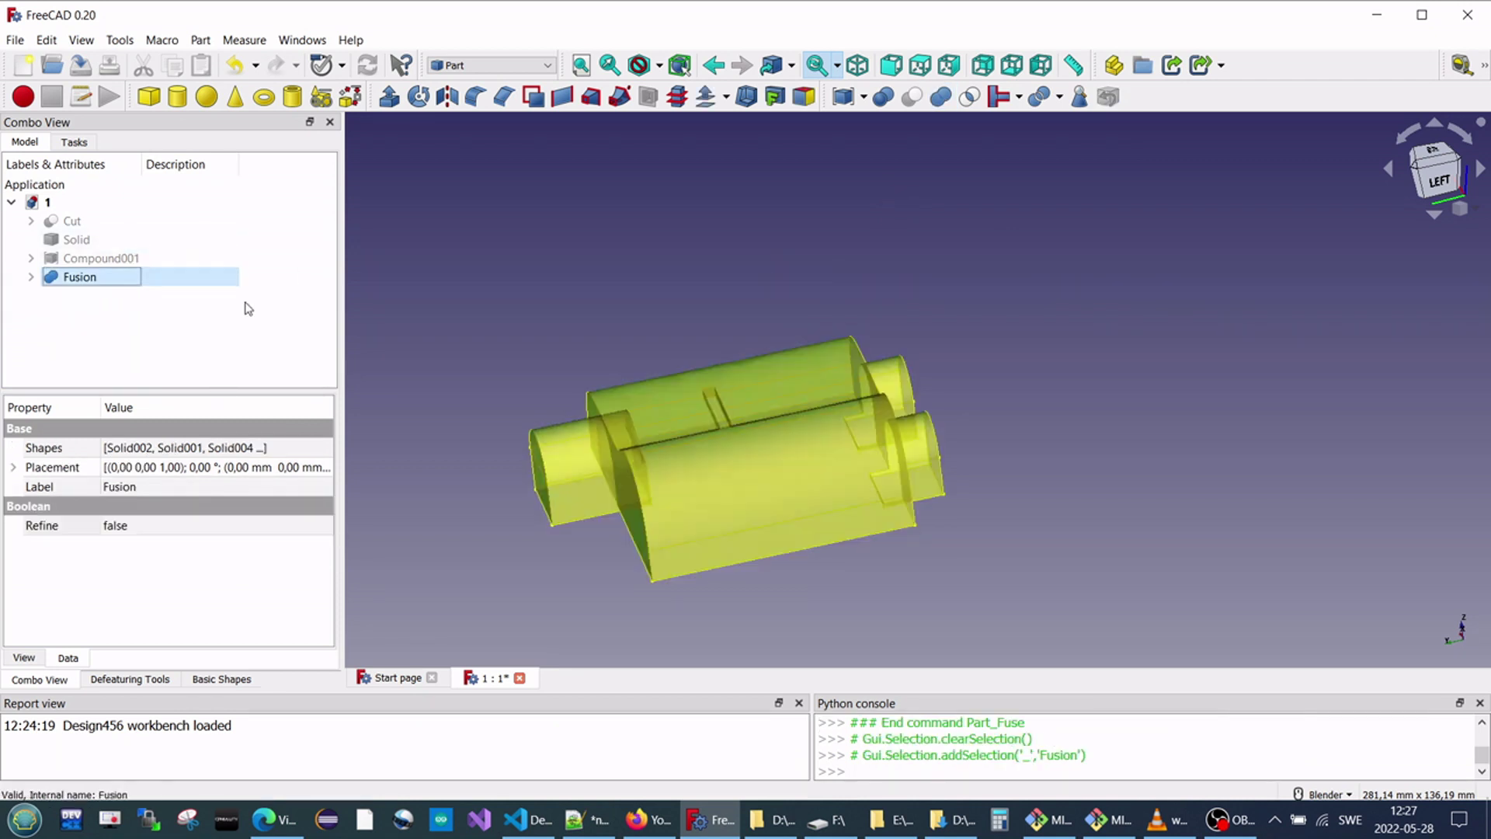
left_click(207, 43)
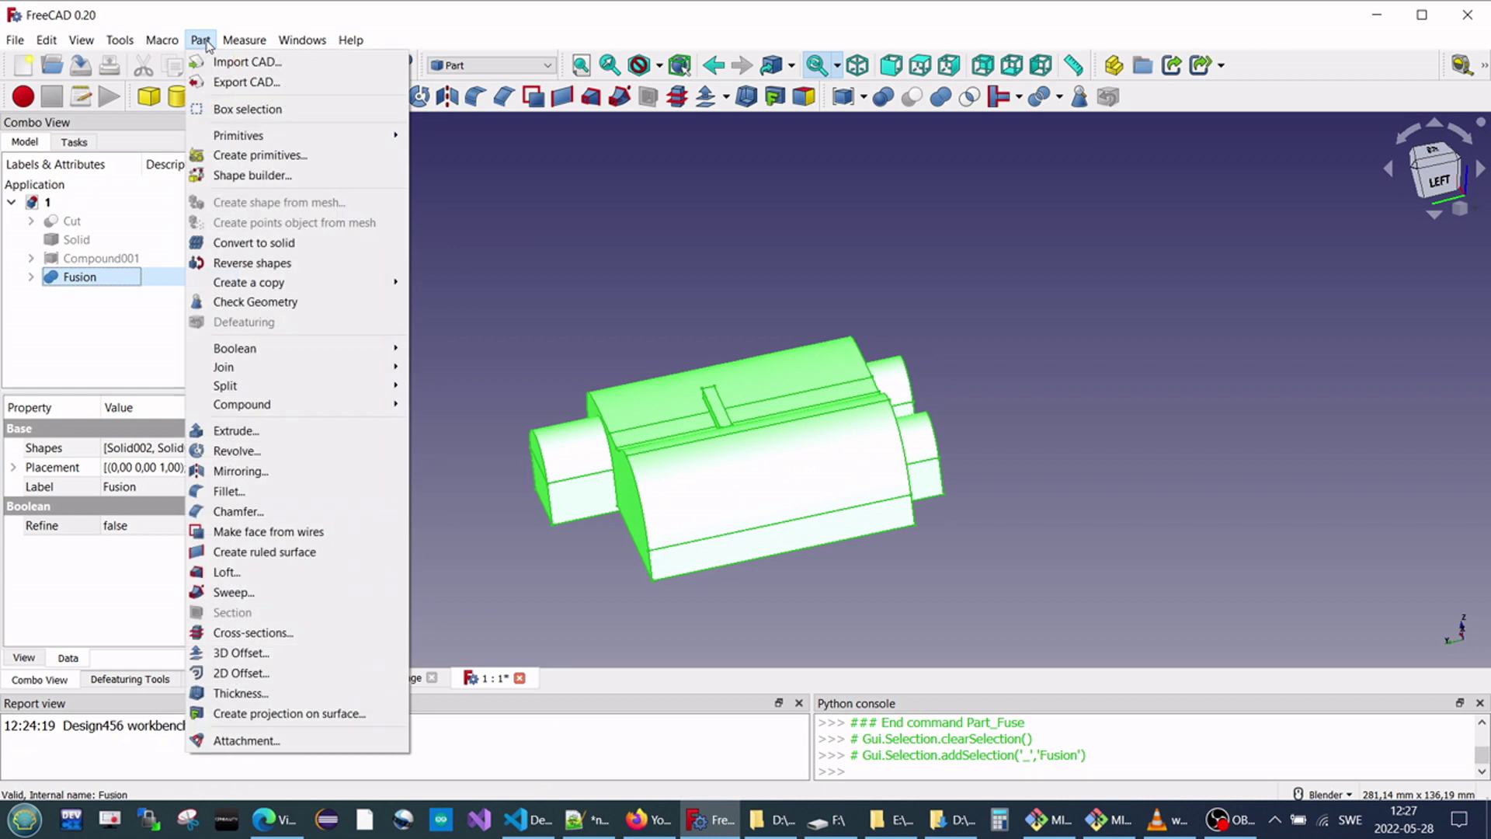
left_click(306, 310)
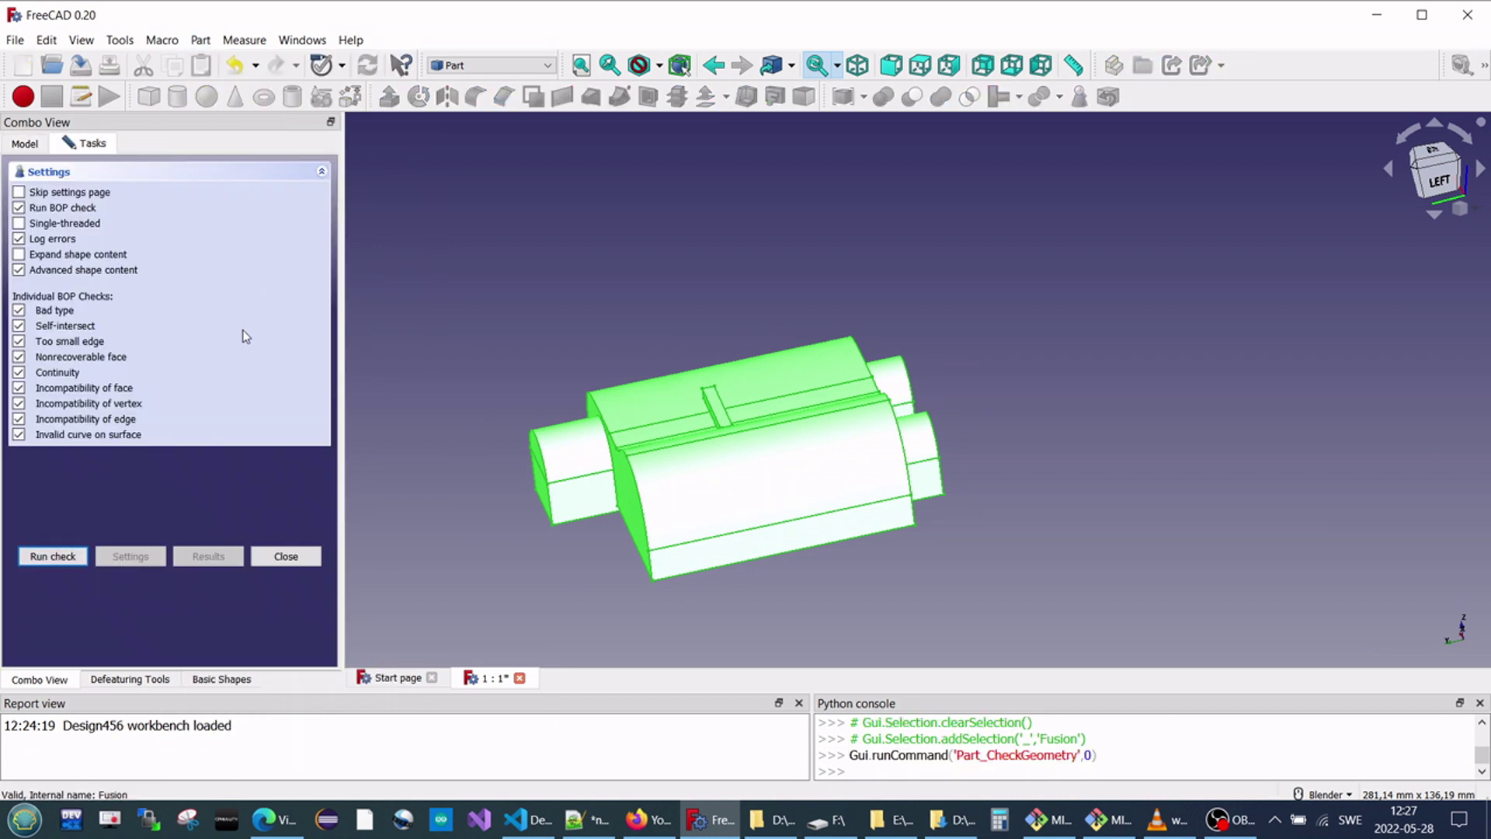
left_click(67, 556)
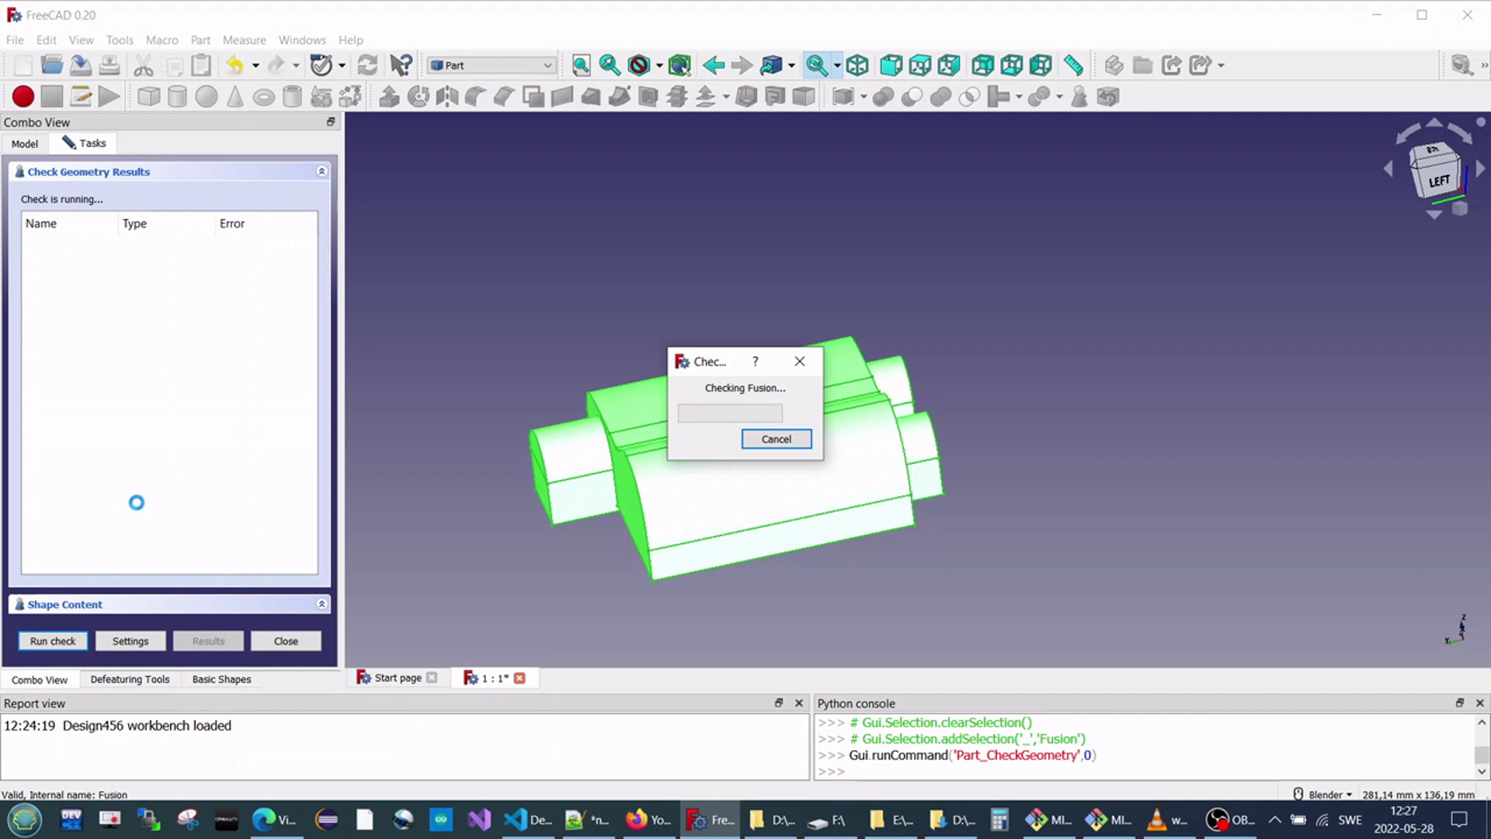
scroll(138, 509, "down", 10)
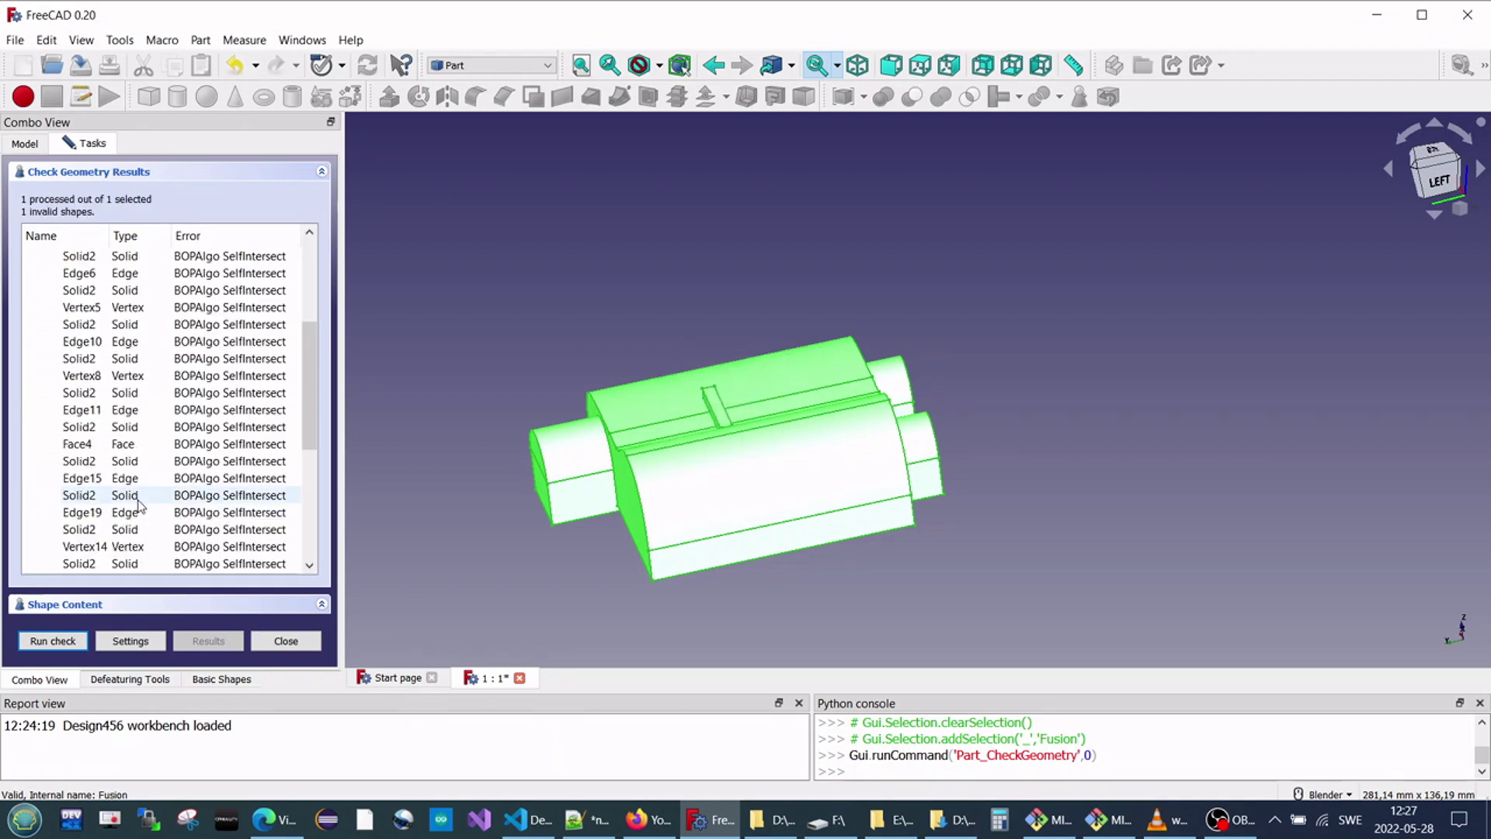
scroll(138, 505, "up", 10)
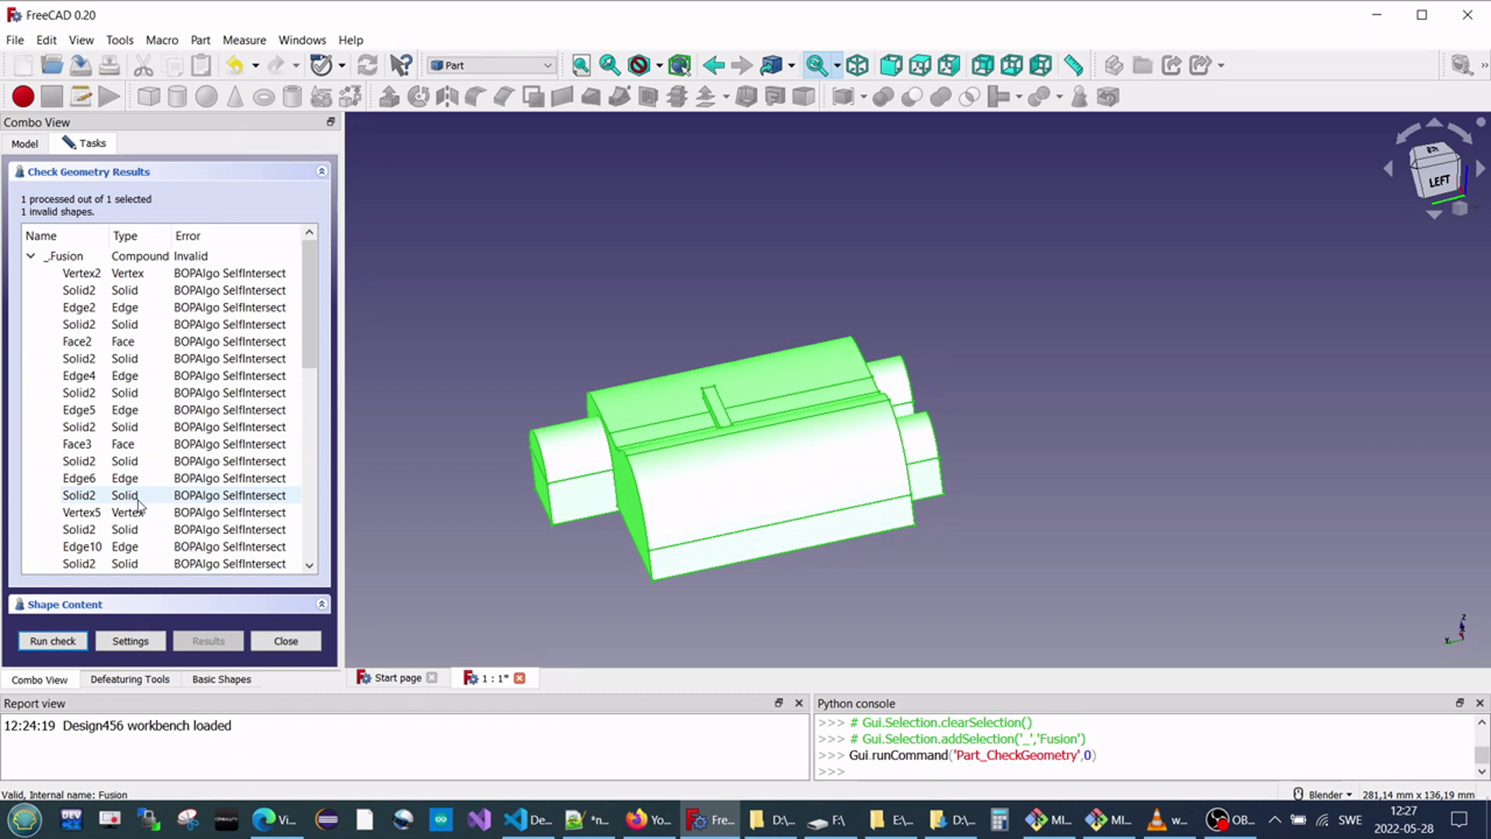
scroll(138, 505, "down", 8)
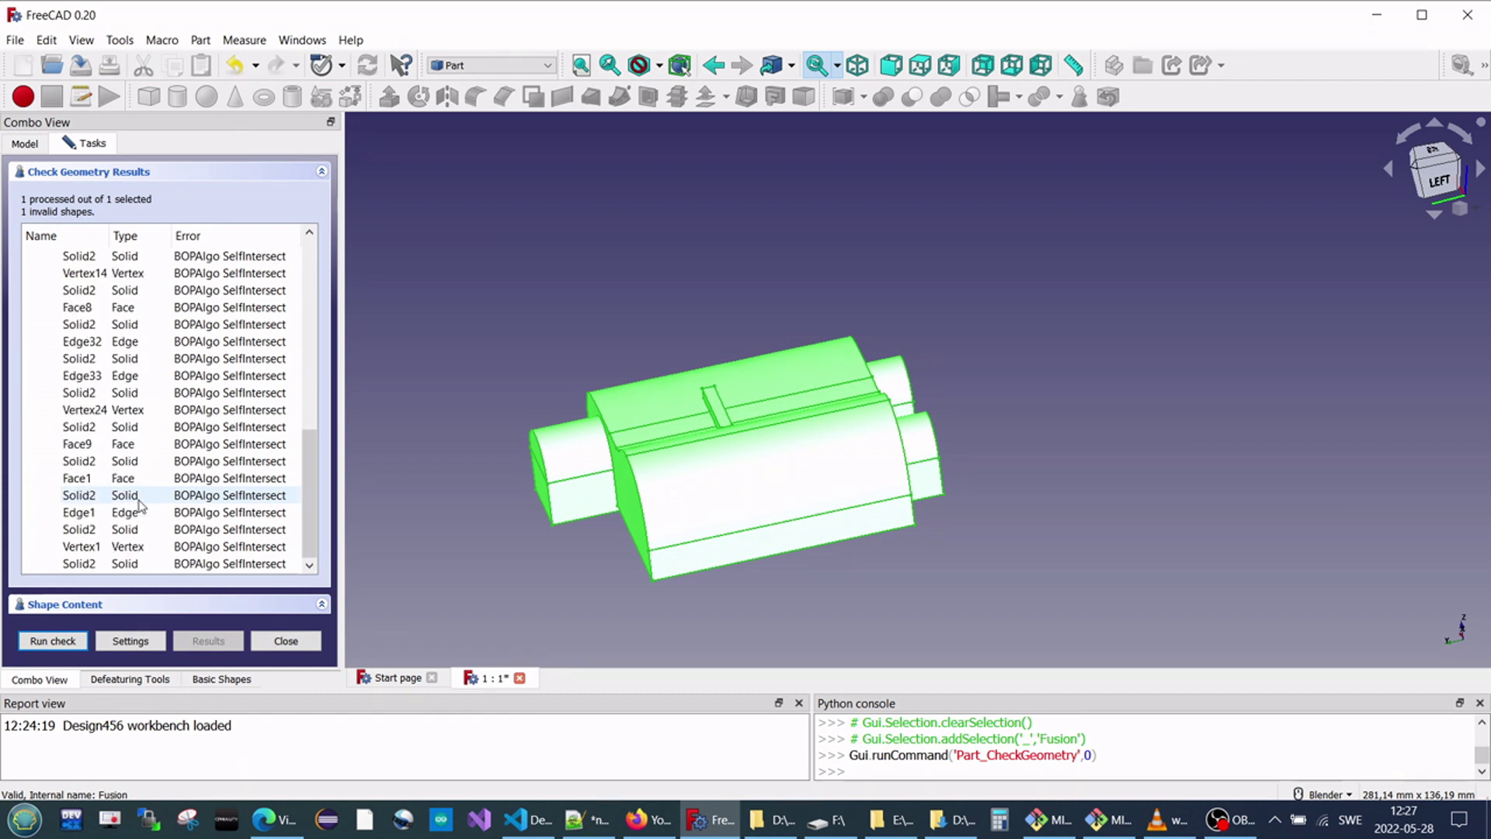
scroll(138, 505, "up", 8)
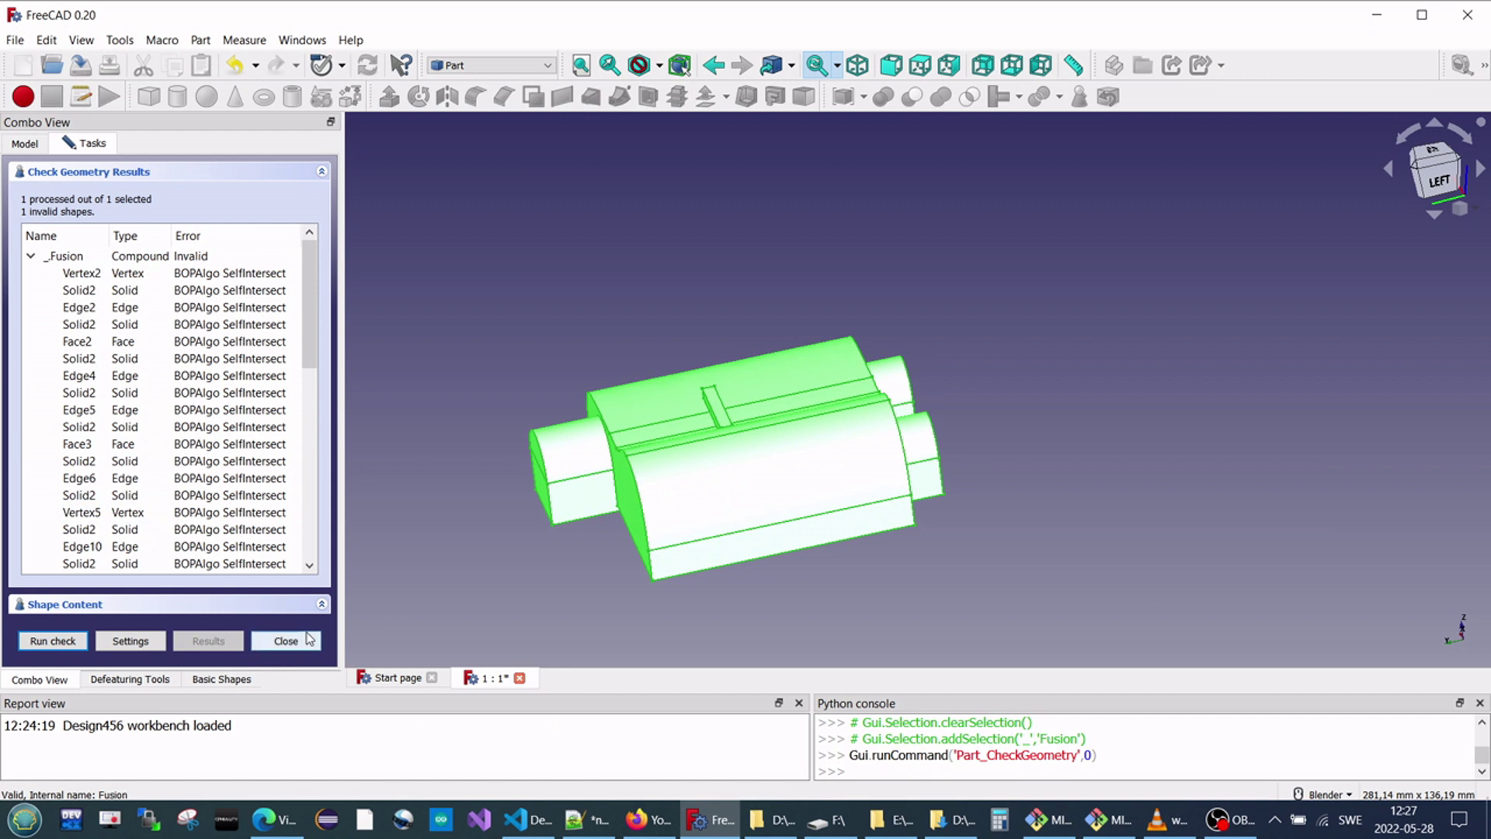
Close the check results and set the Fusion's Refine property to true.
left_click(285, 639)
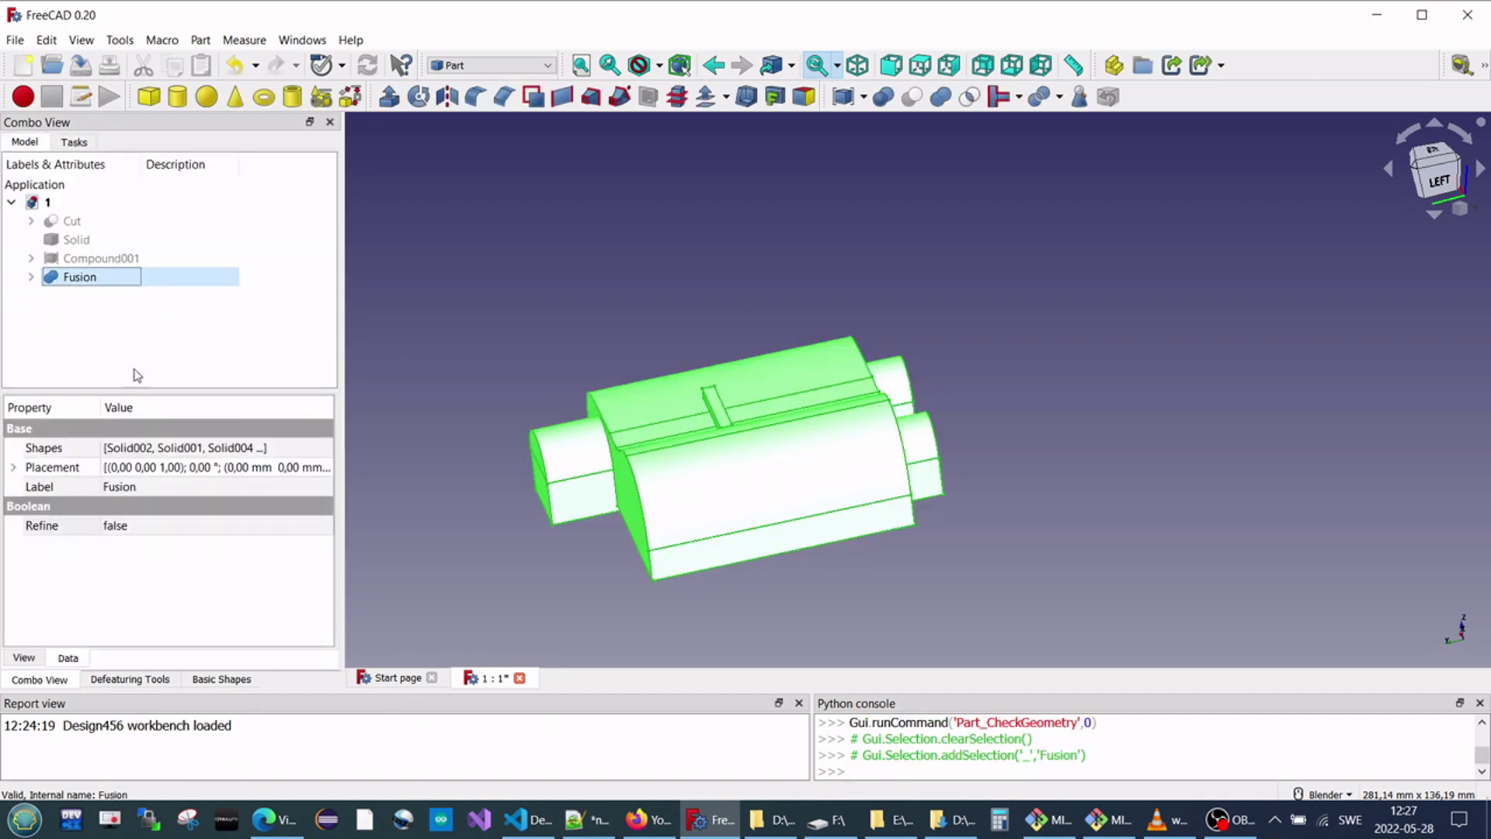
left_click(152, 528)
left_click(171, 524)
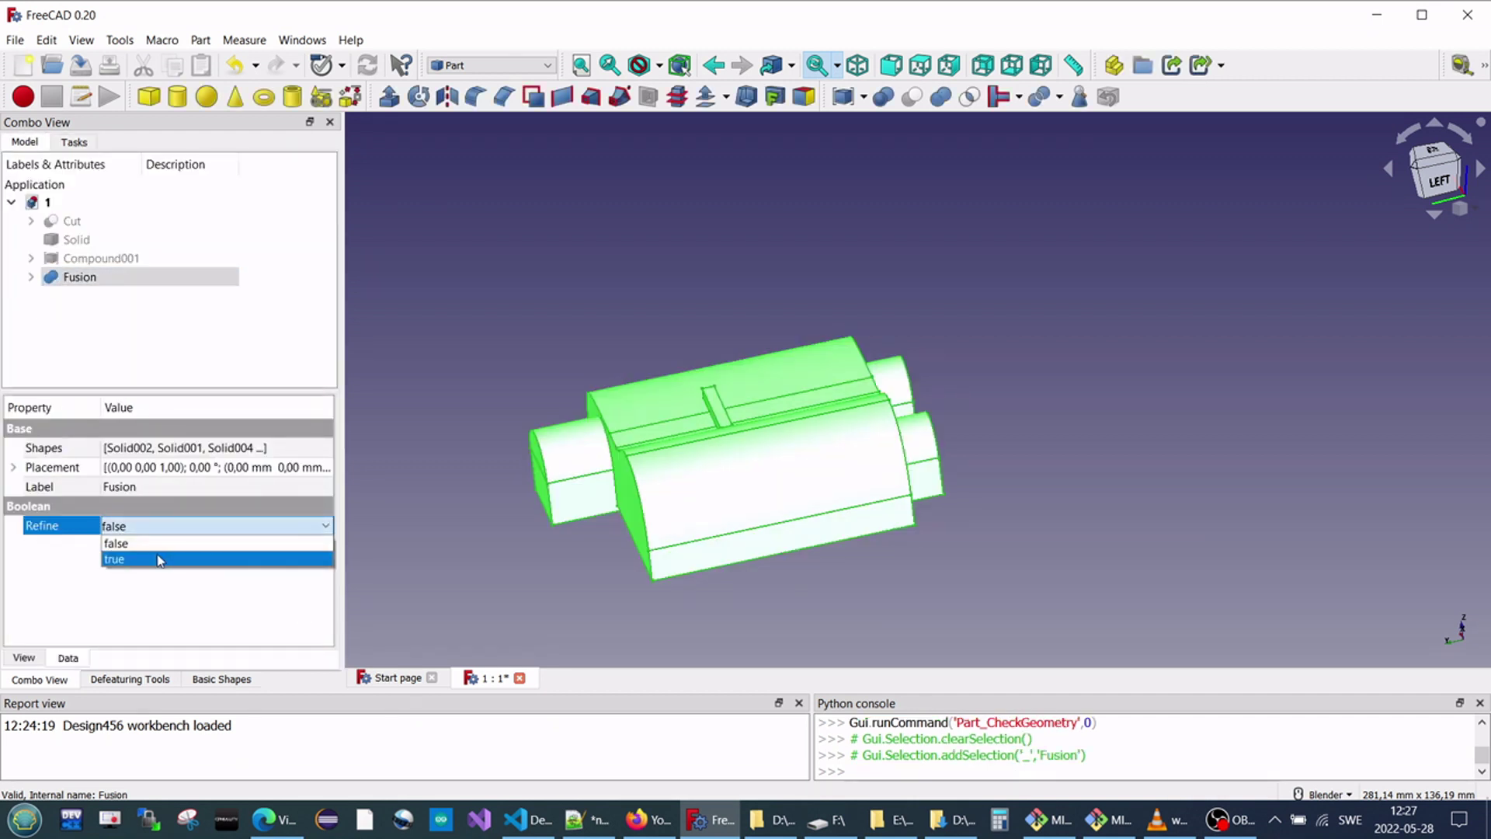
left_click(151, 557)
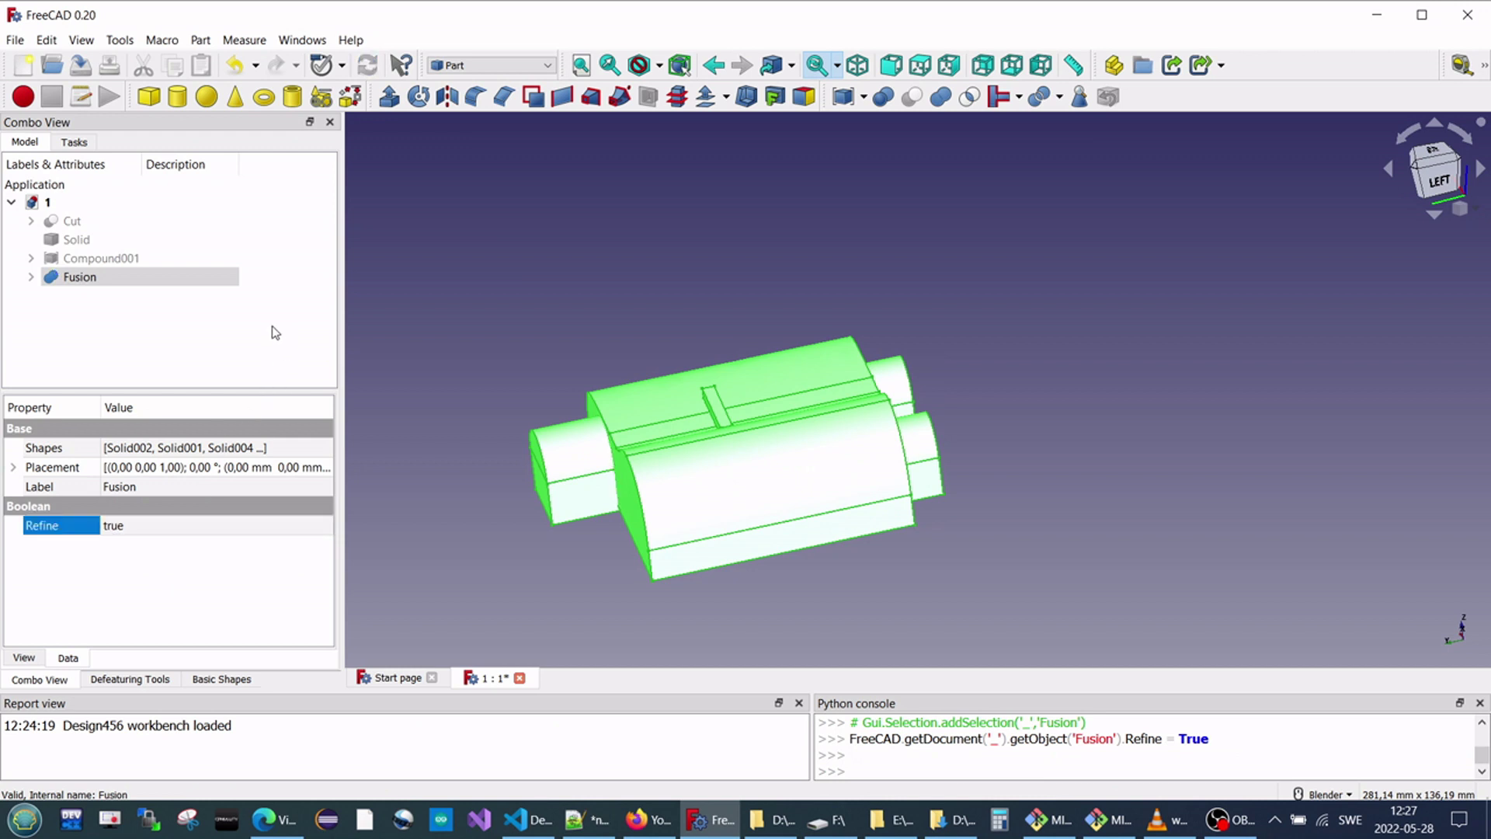
Rerun Check Geometry on the refined Fusion, review its errors, and close the results.
left_click(200, 40)
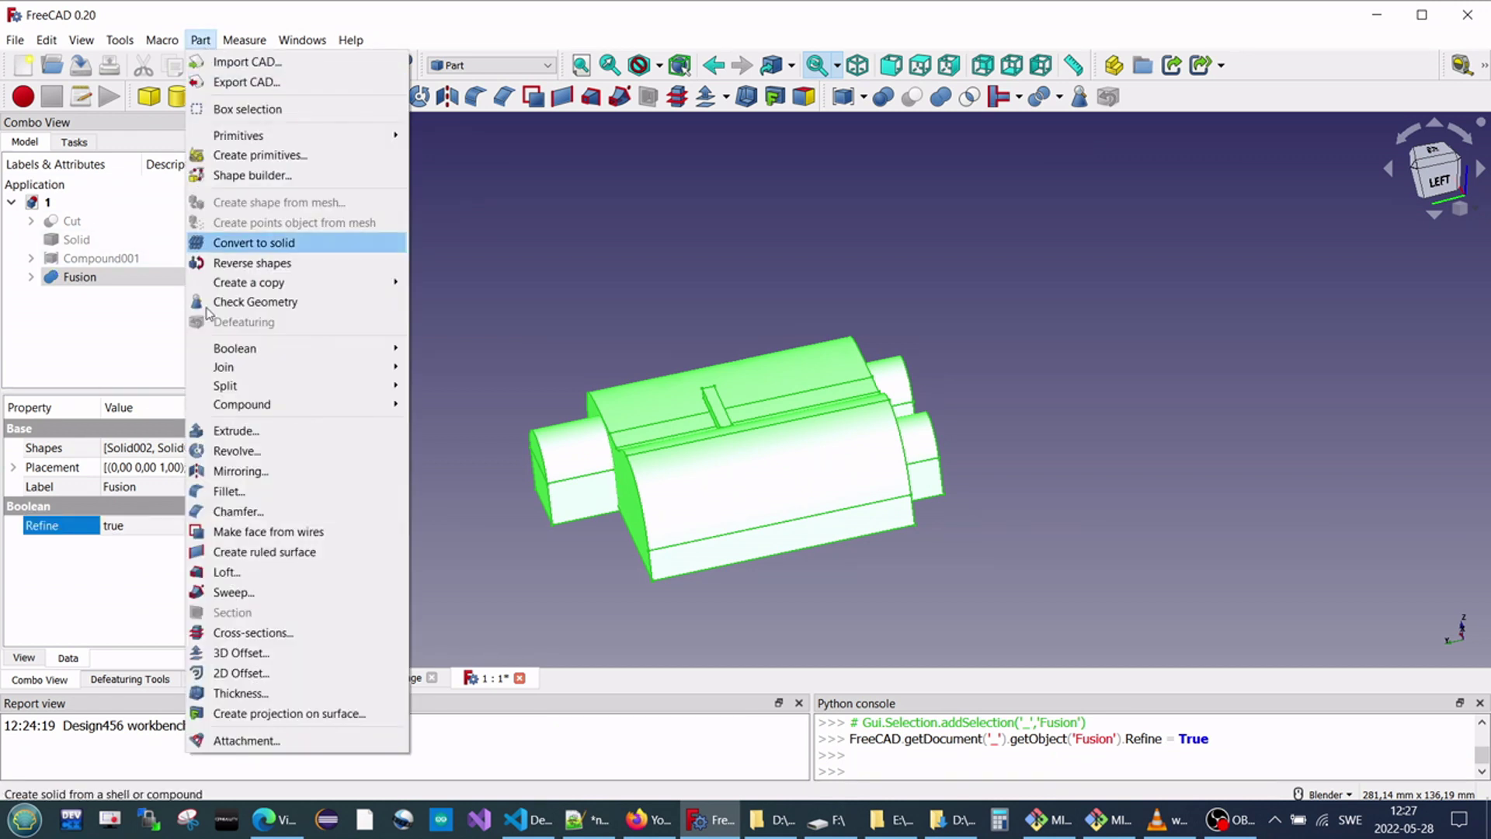
left_click(293, 305)
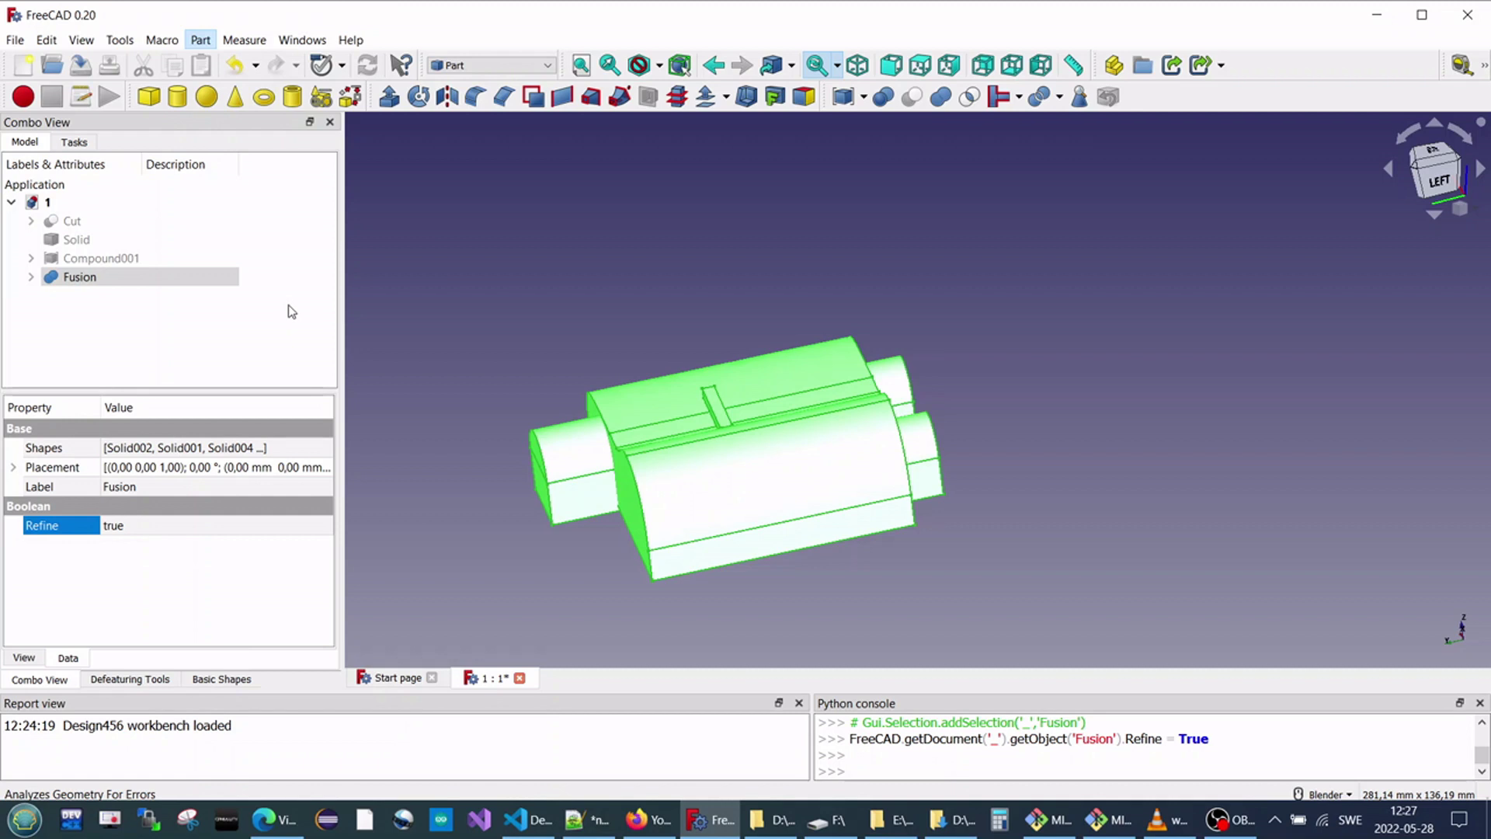
left_click(53, 556)
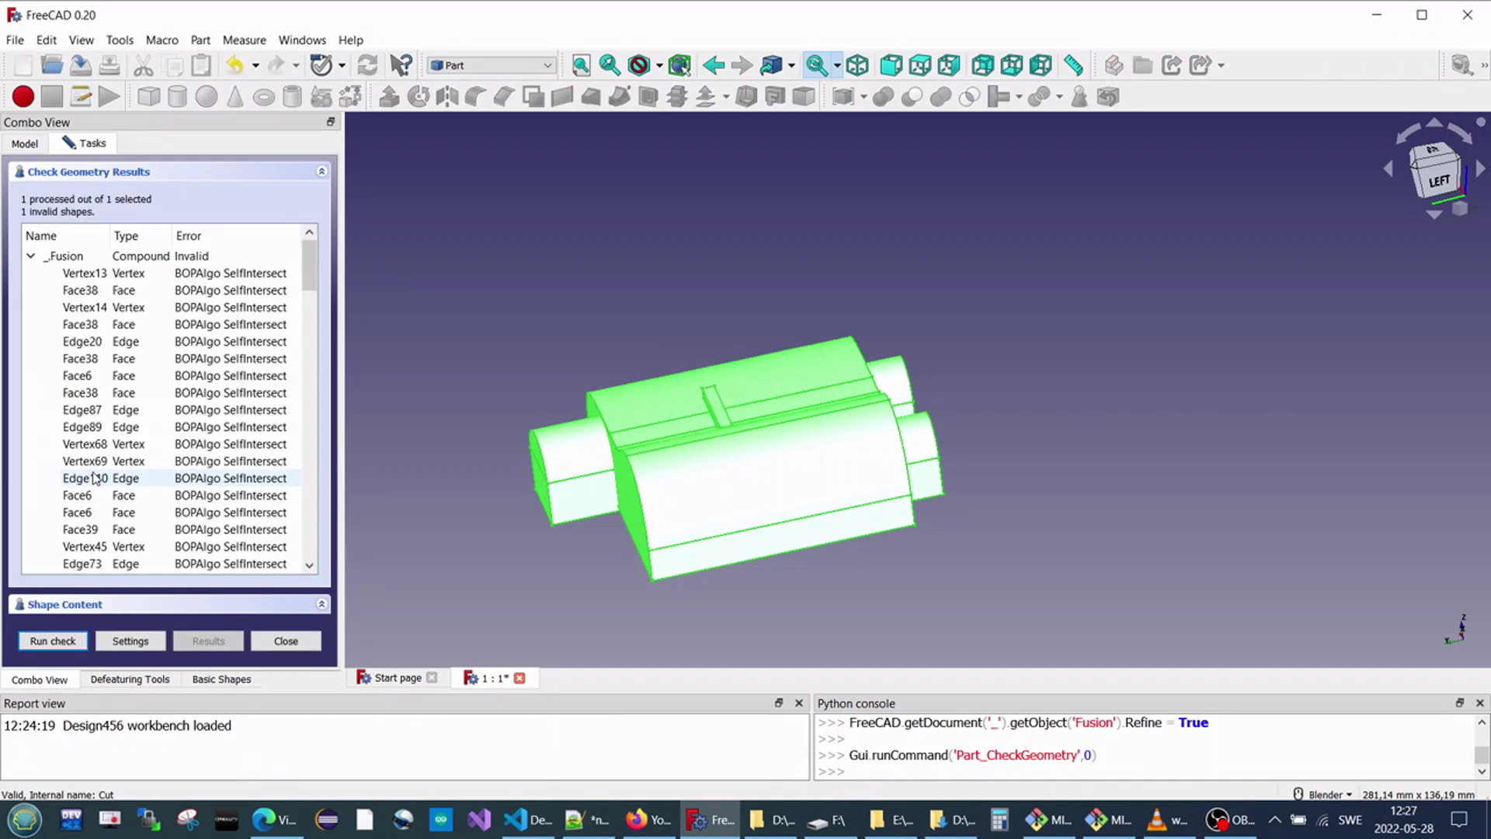
scroll(93, 478, "down", 20)
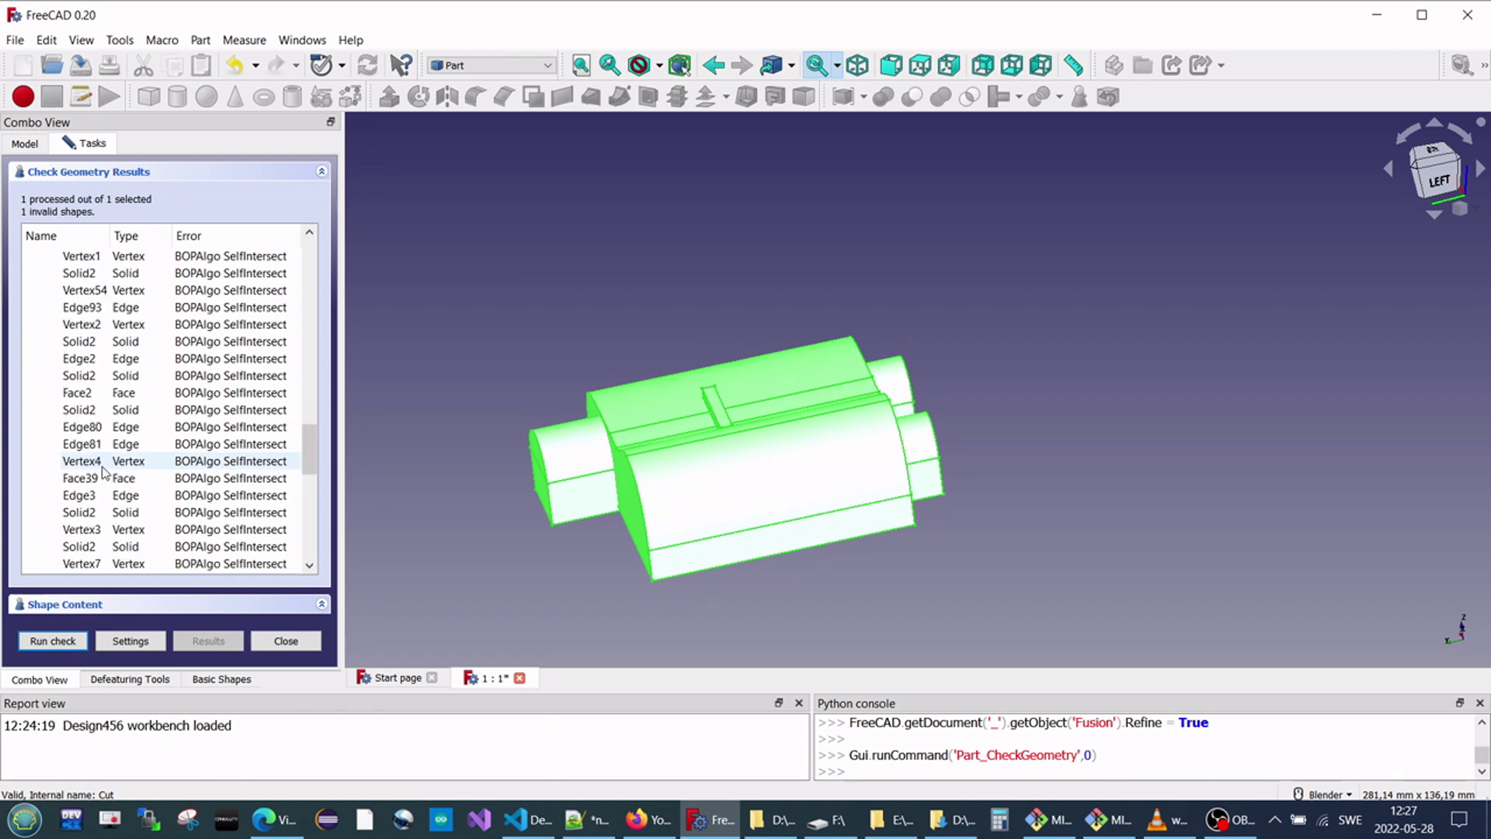
scroll(100, 470, "down", 5)
scroll(98, 470, "up", 12)
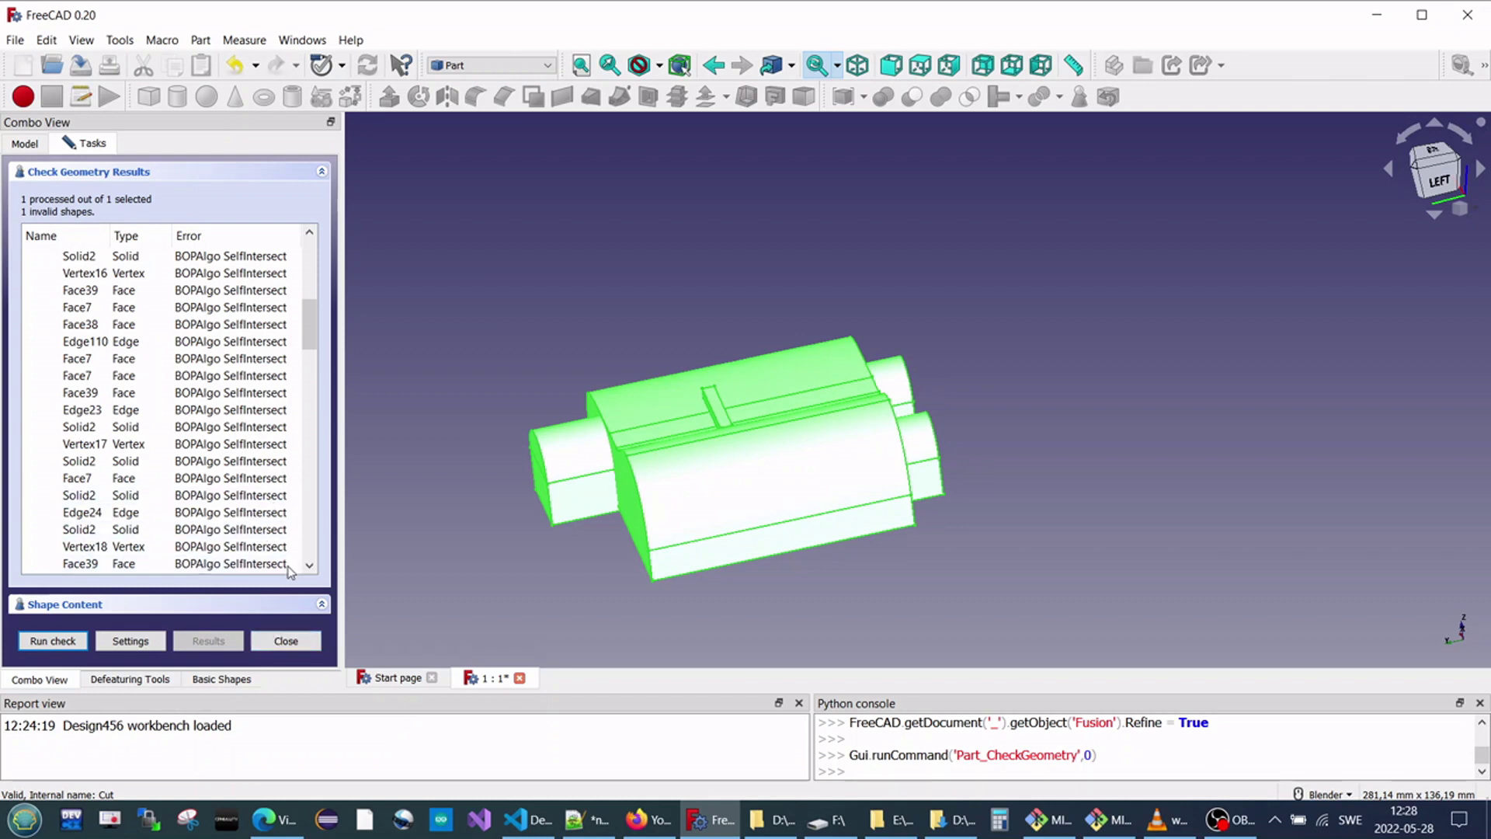
scroll(286, 521, "up", 3)
scroll(240, 450, "up", 4)
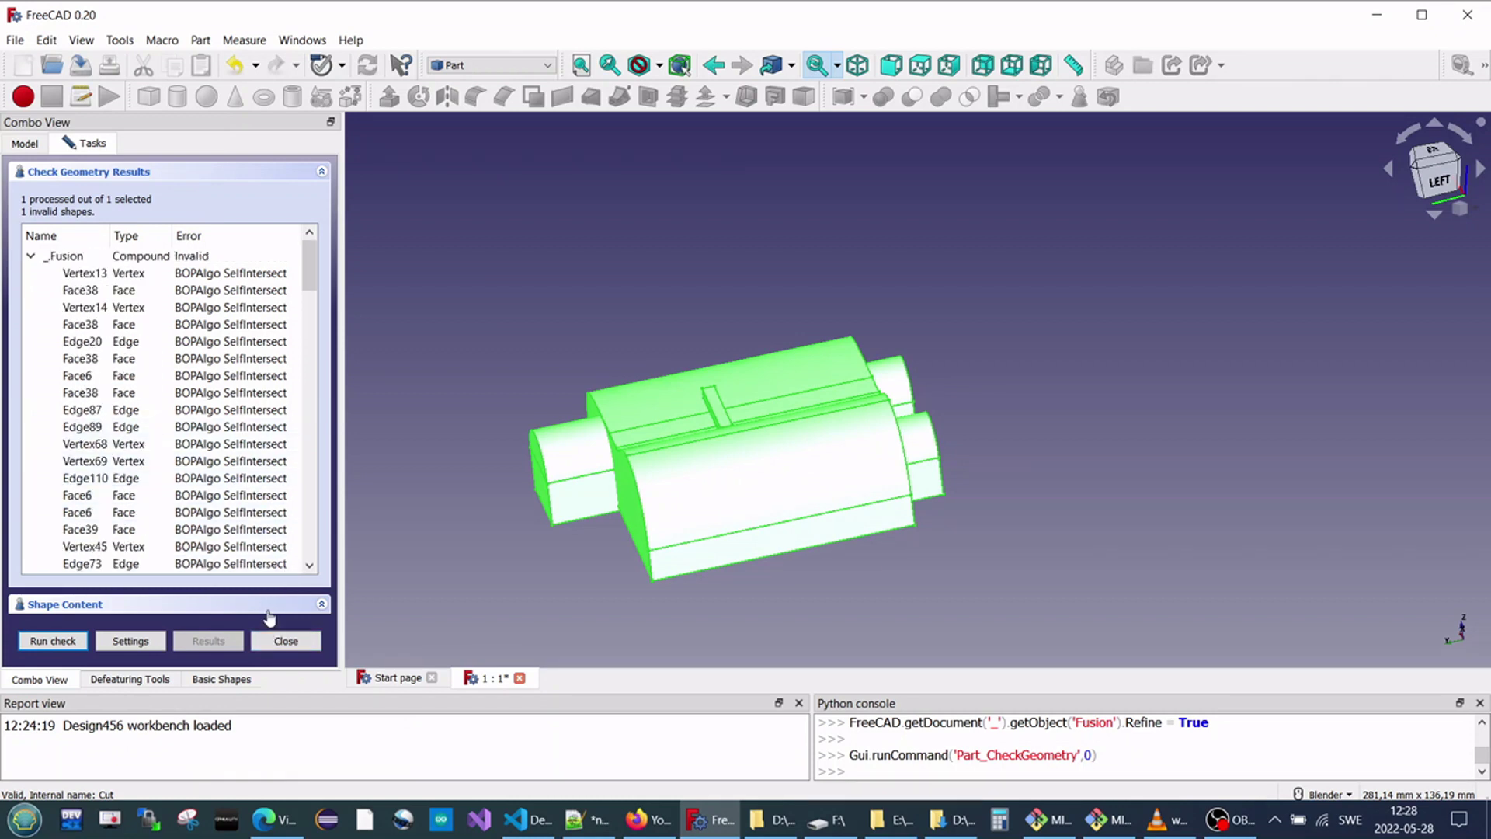
left_click(286, 641)
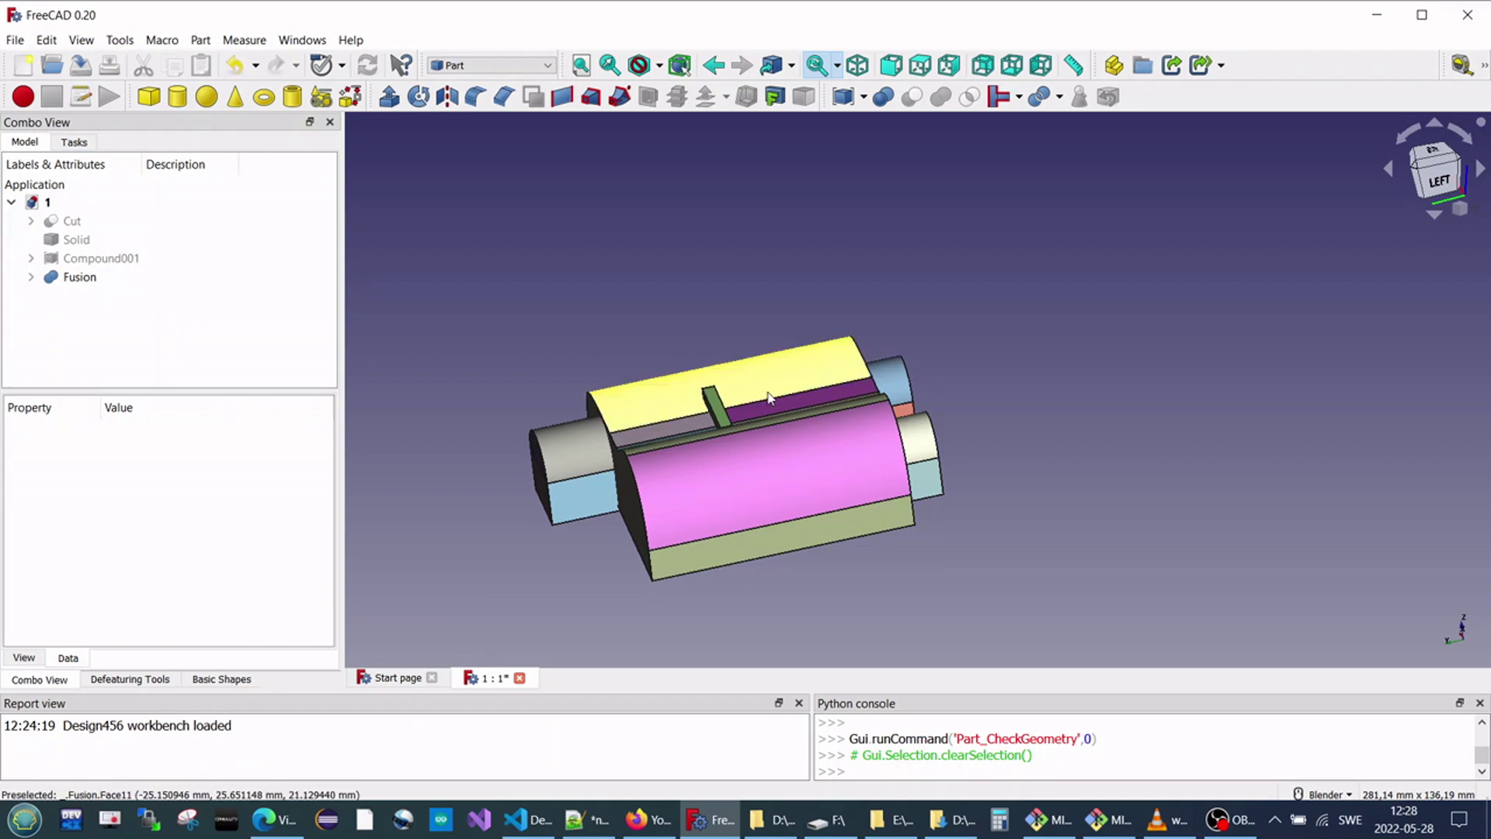
middle_click_drag(815, 435, 841, 462)
scroll(759, 422, "down", 2)
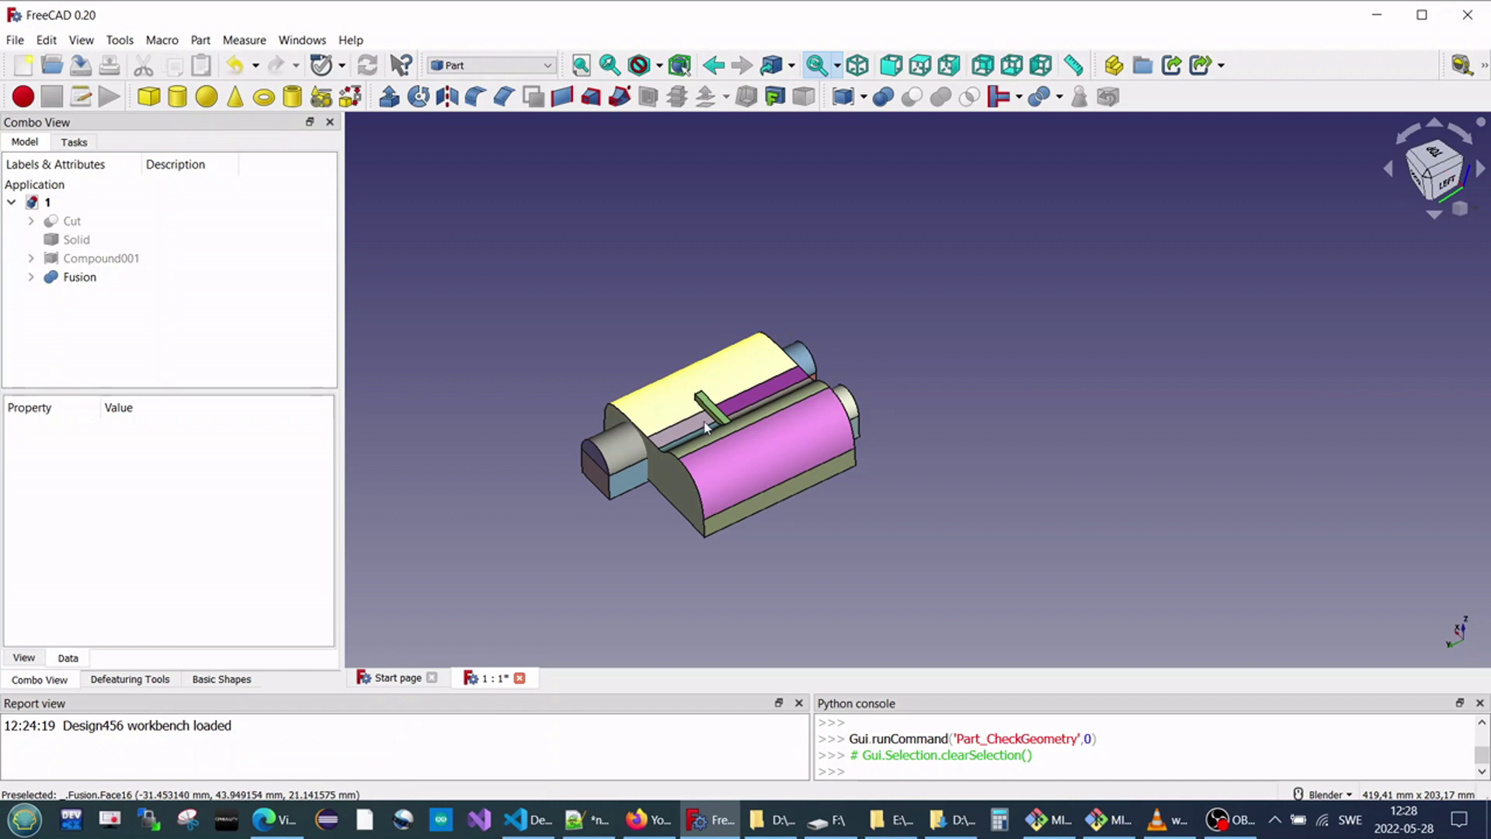
scroll(705, 445, "up", 2)
middle_click_drag(697, 453, 1048, 466)
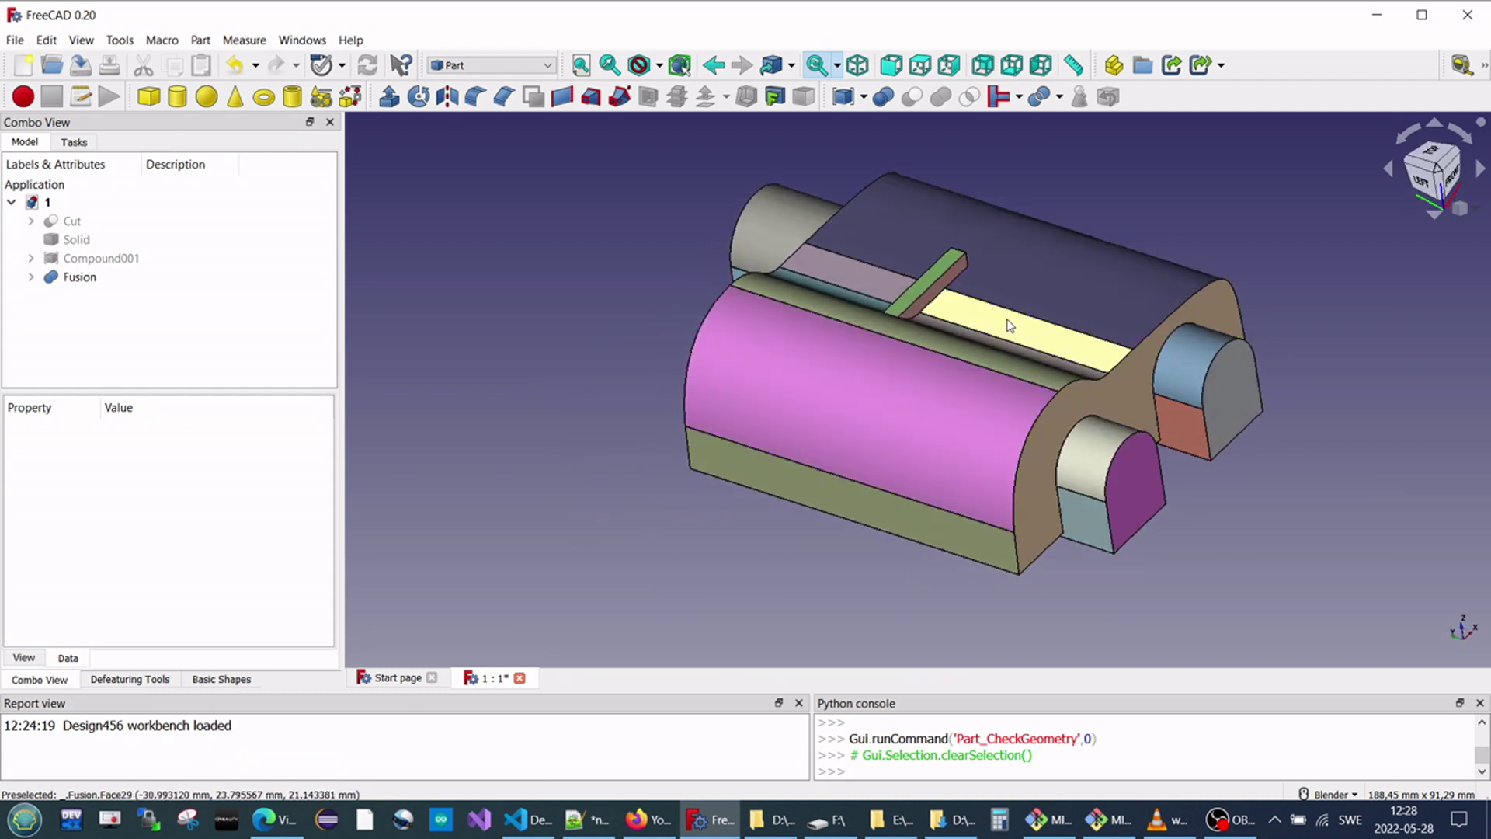
scroll(1009, 325, "up", 2)
scroll(1009, 325, "down", 2)
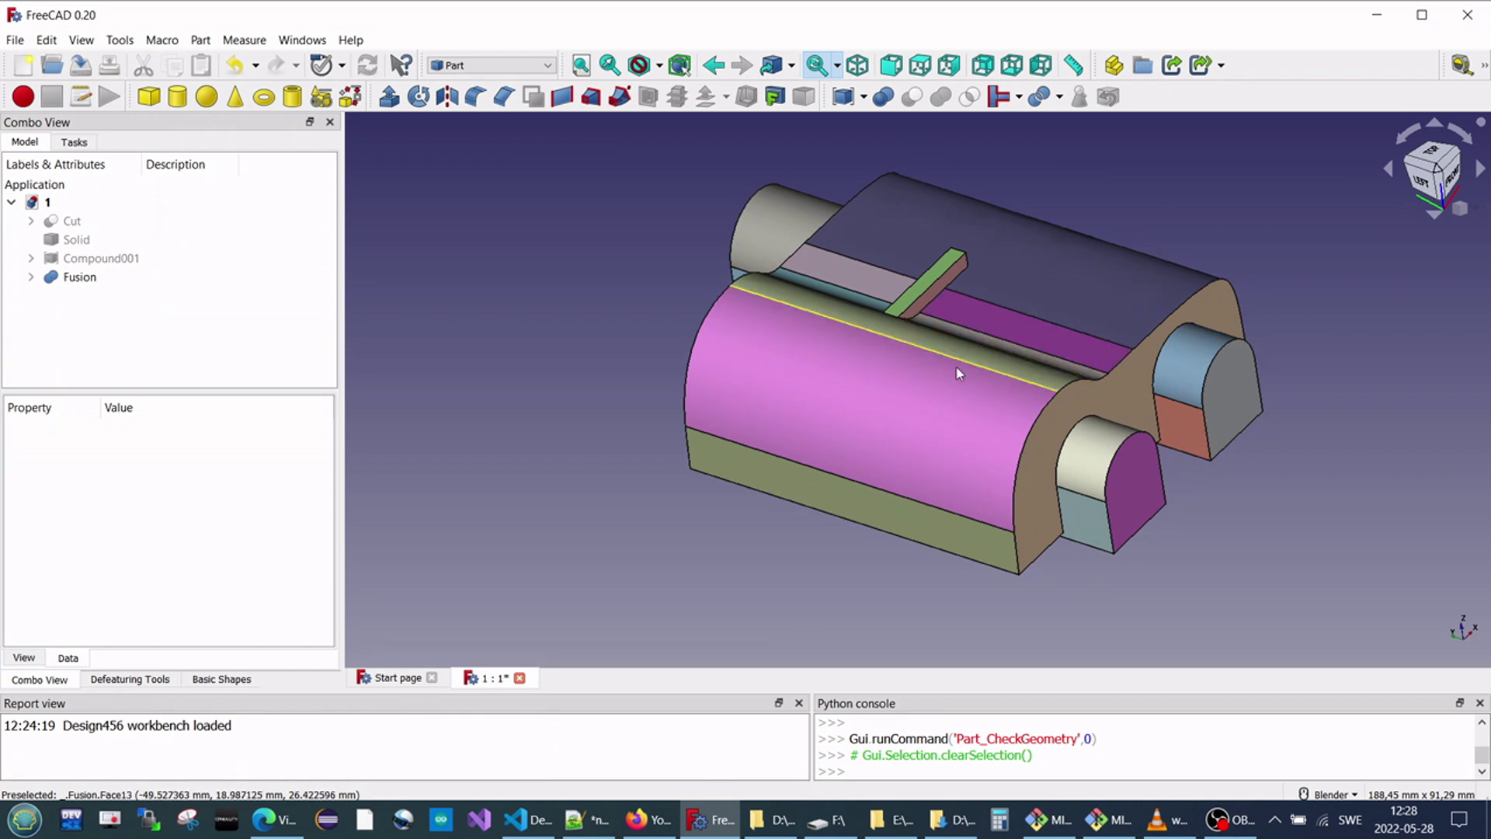
scroll(1021, 396, "down", 2)
mouse_move(1021, 398)
middle_mouse_down()
mouse_move(1008, 412)
mouse_move(978, 393)
mouse_move(994, 388)
middle_mouse_up()
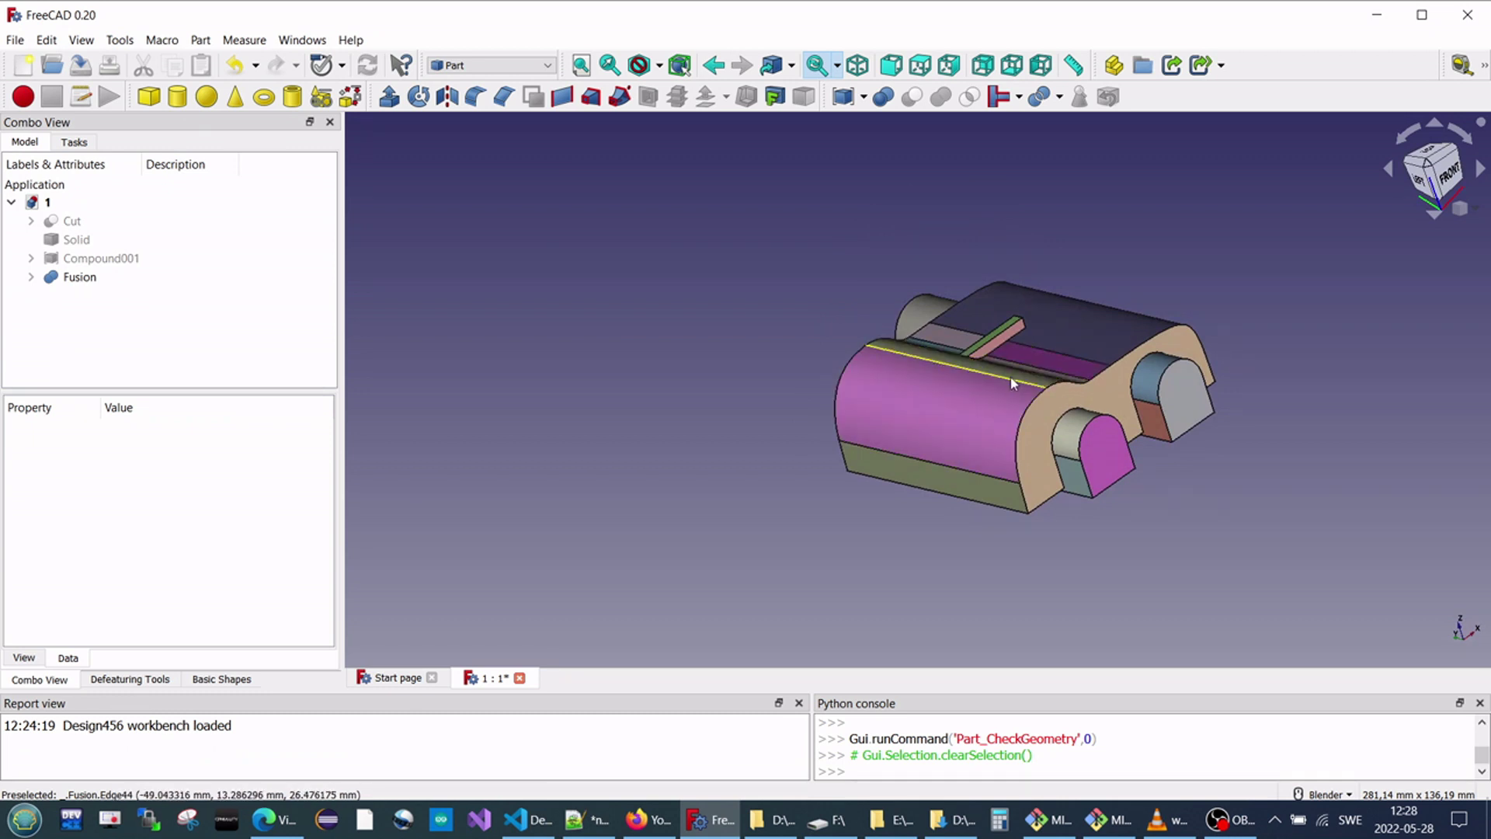
scroll(1069, 345, "up", 2)
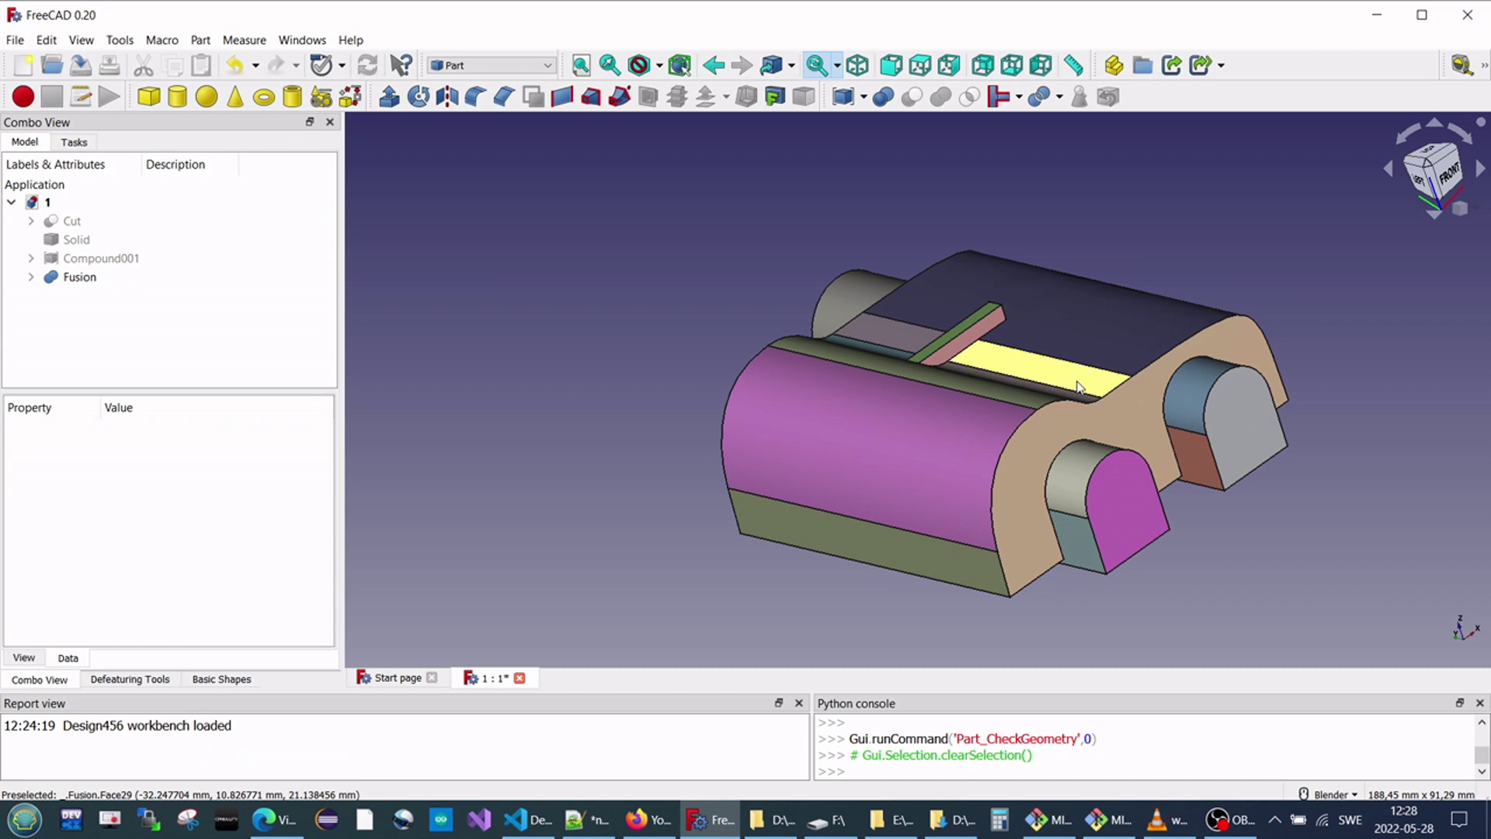
scroll(1081, 386, "up", 2)
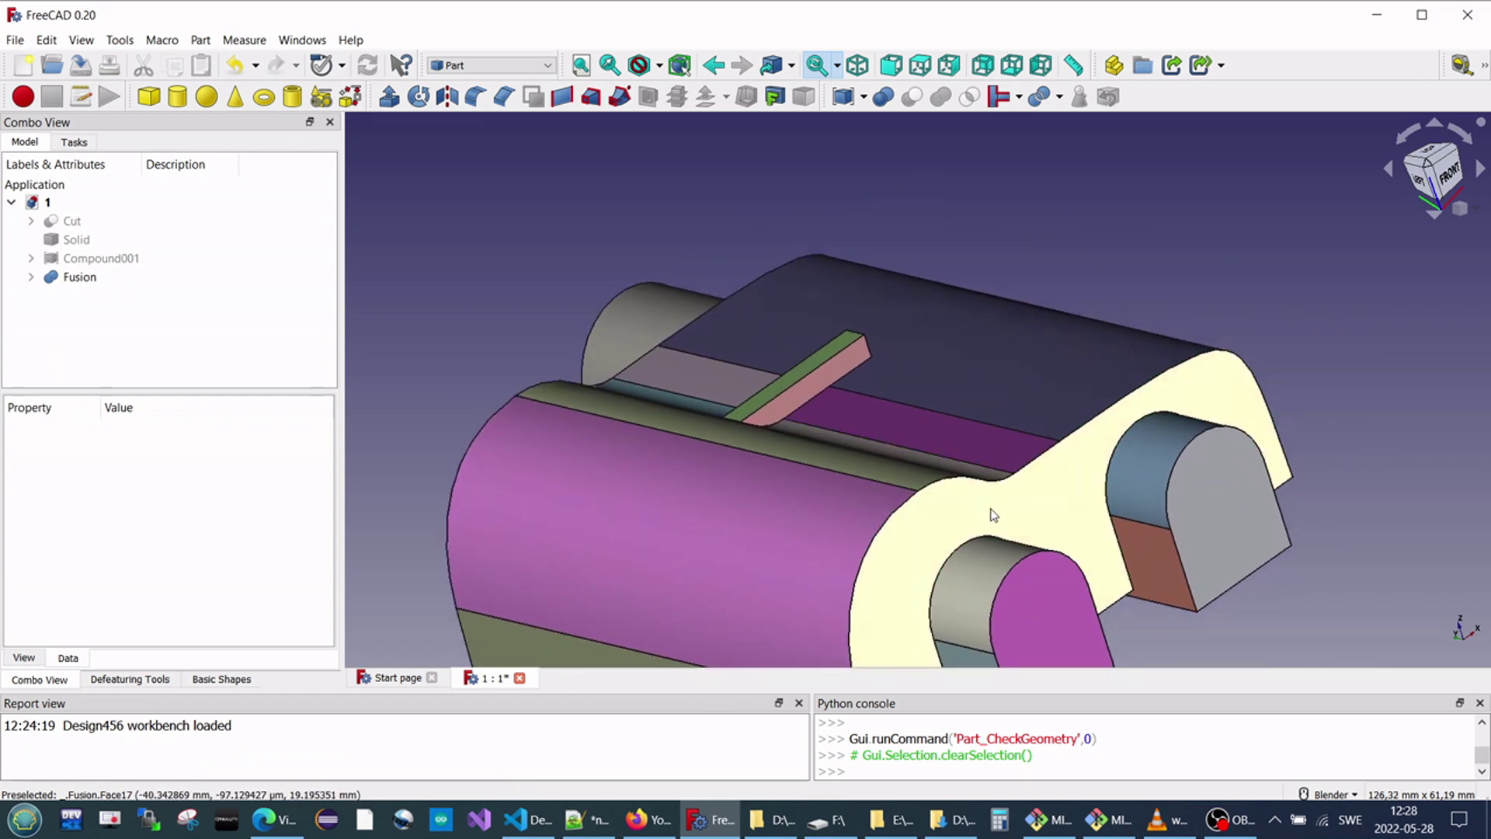
middle_click_drag(992, 515, 1098, 316)
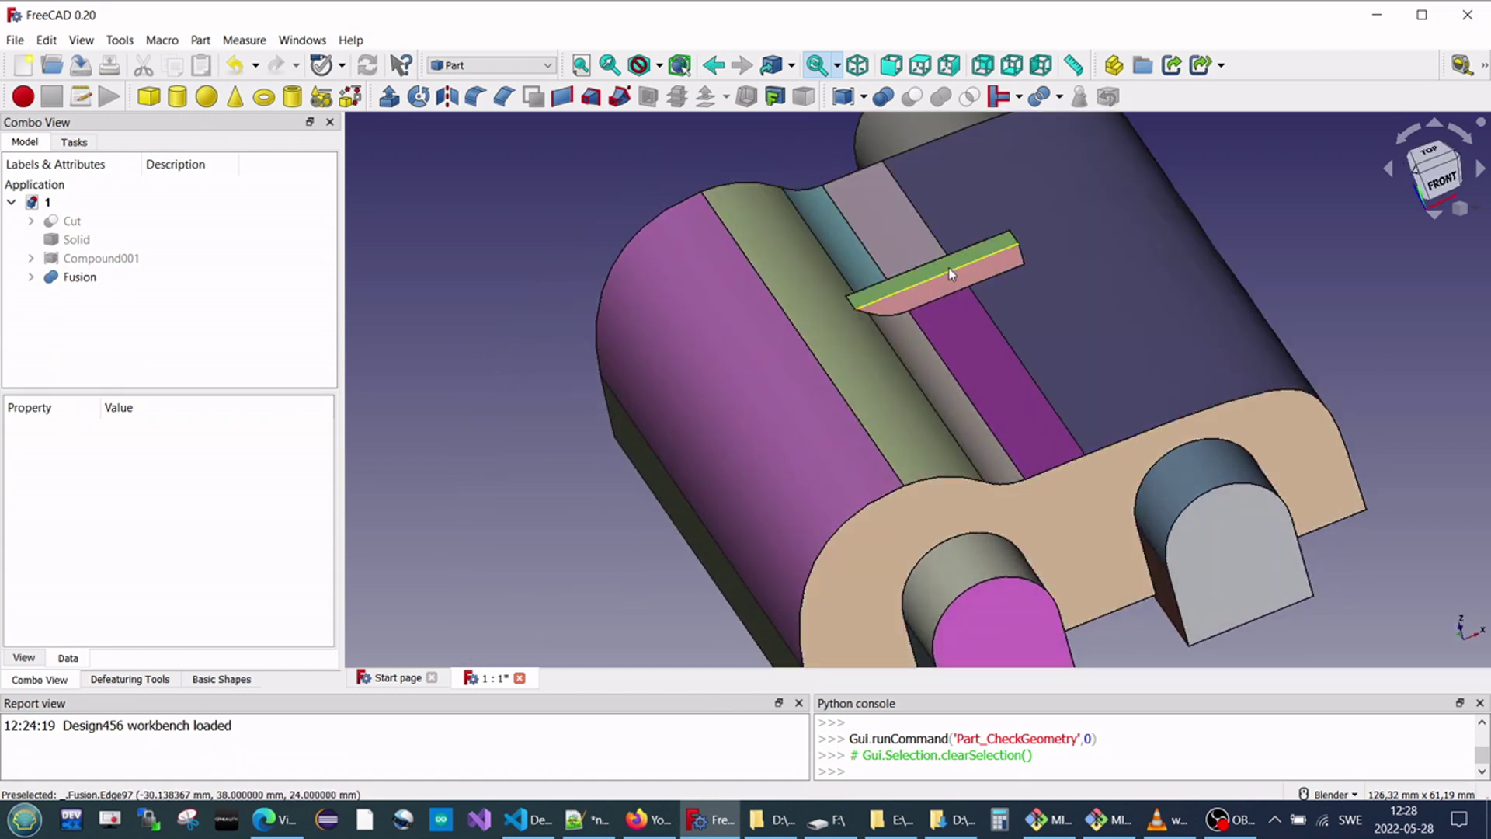
scroll(1017, 318, "down", 2)
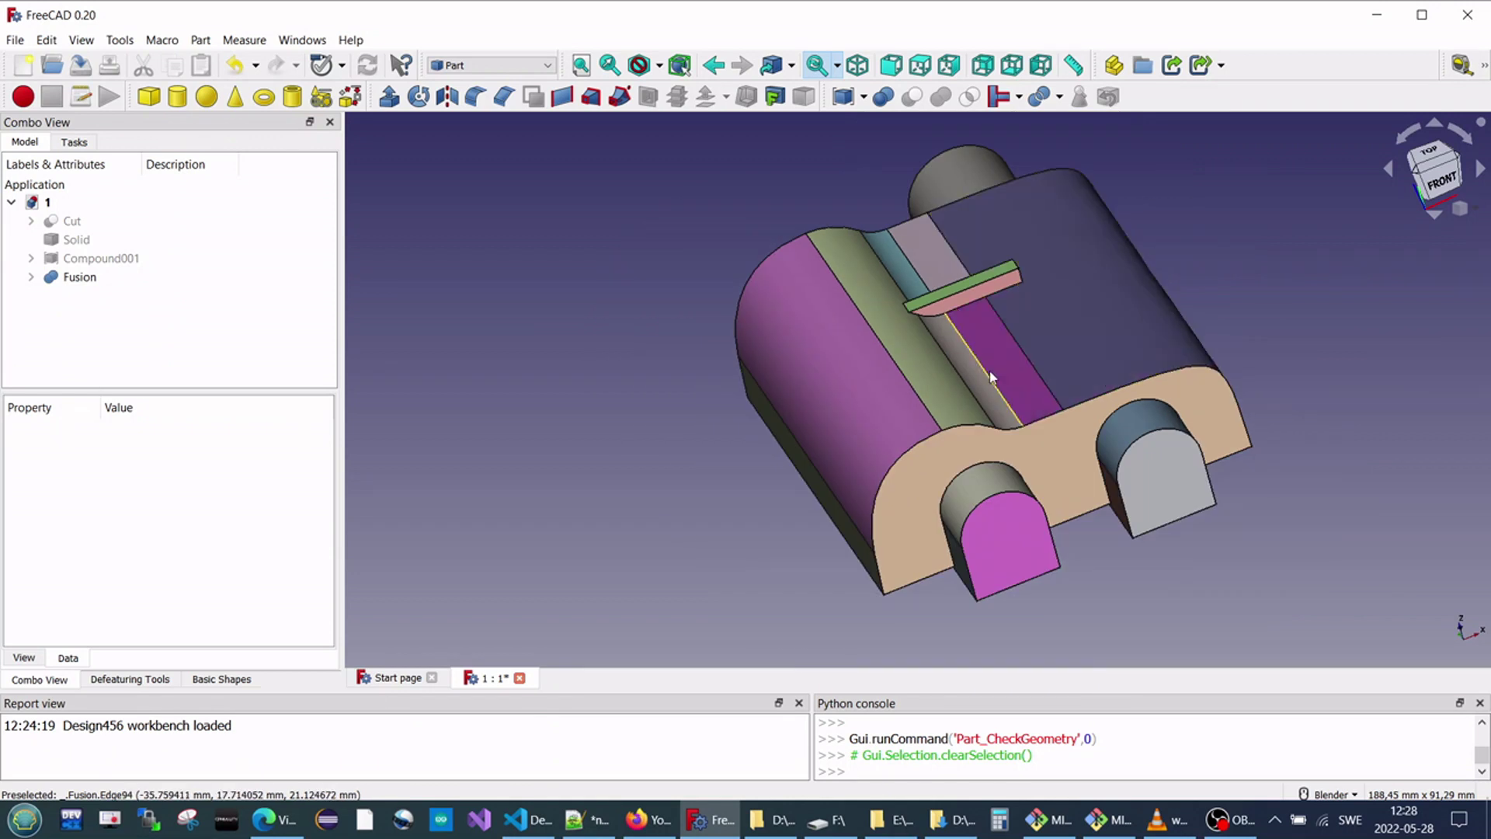
middle_click_drag(1003, 353, 1077, 334)
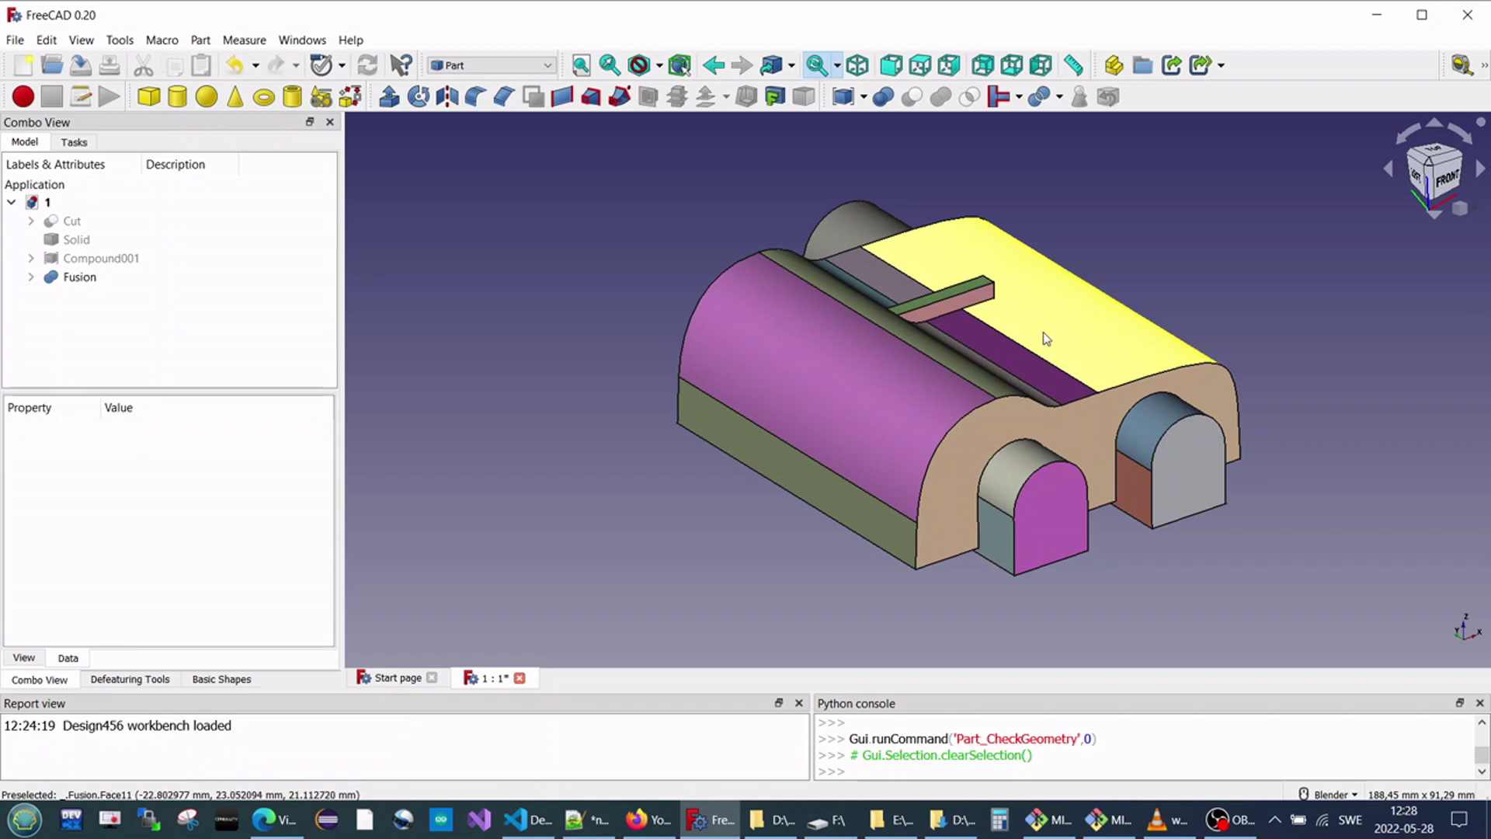
middle_click_drag(1040, 351, 963, 438)
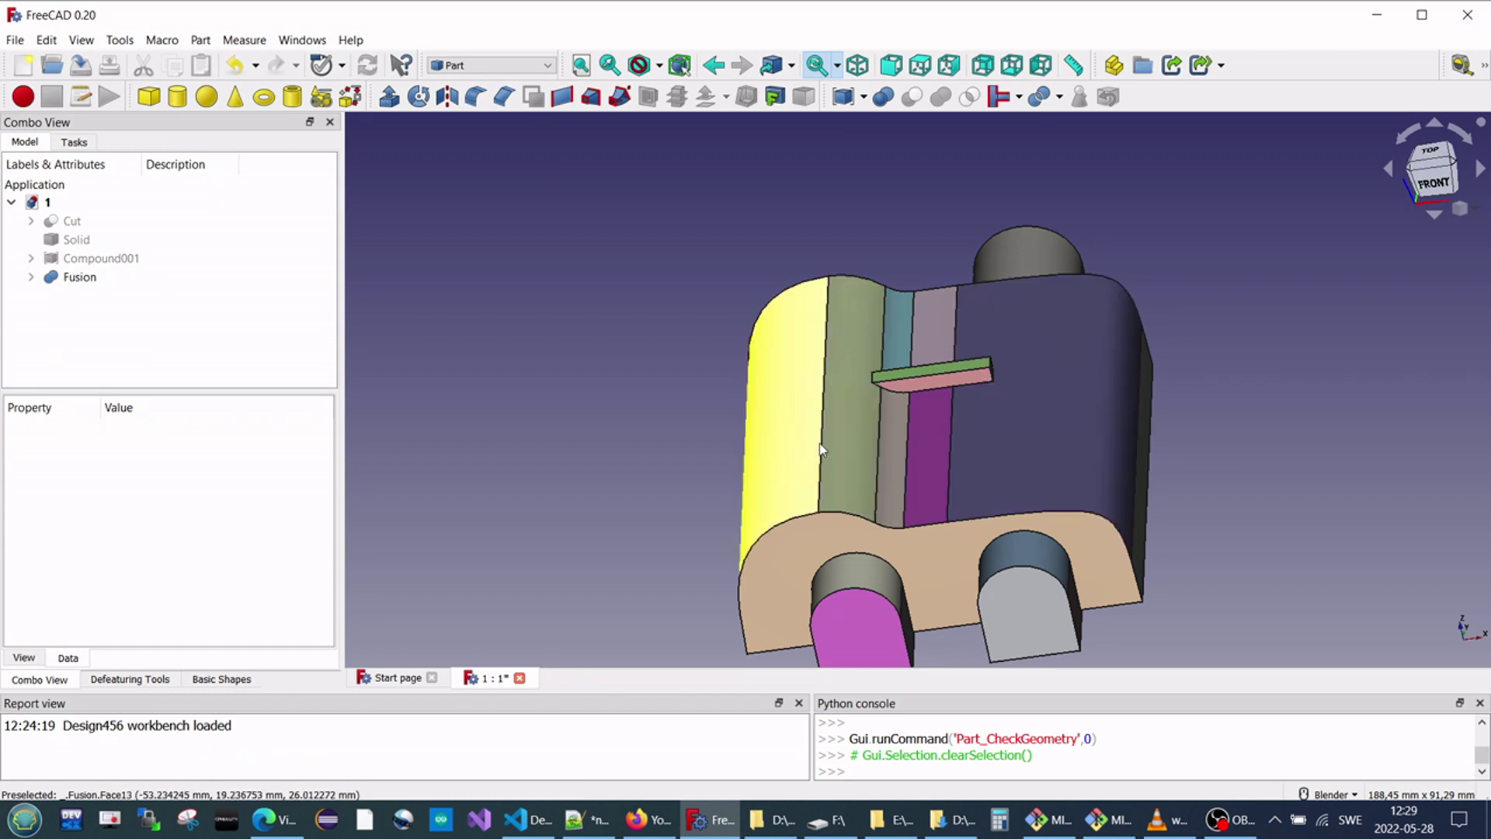
middle_click_drag(862, 444, 859, 428)
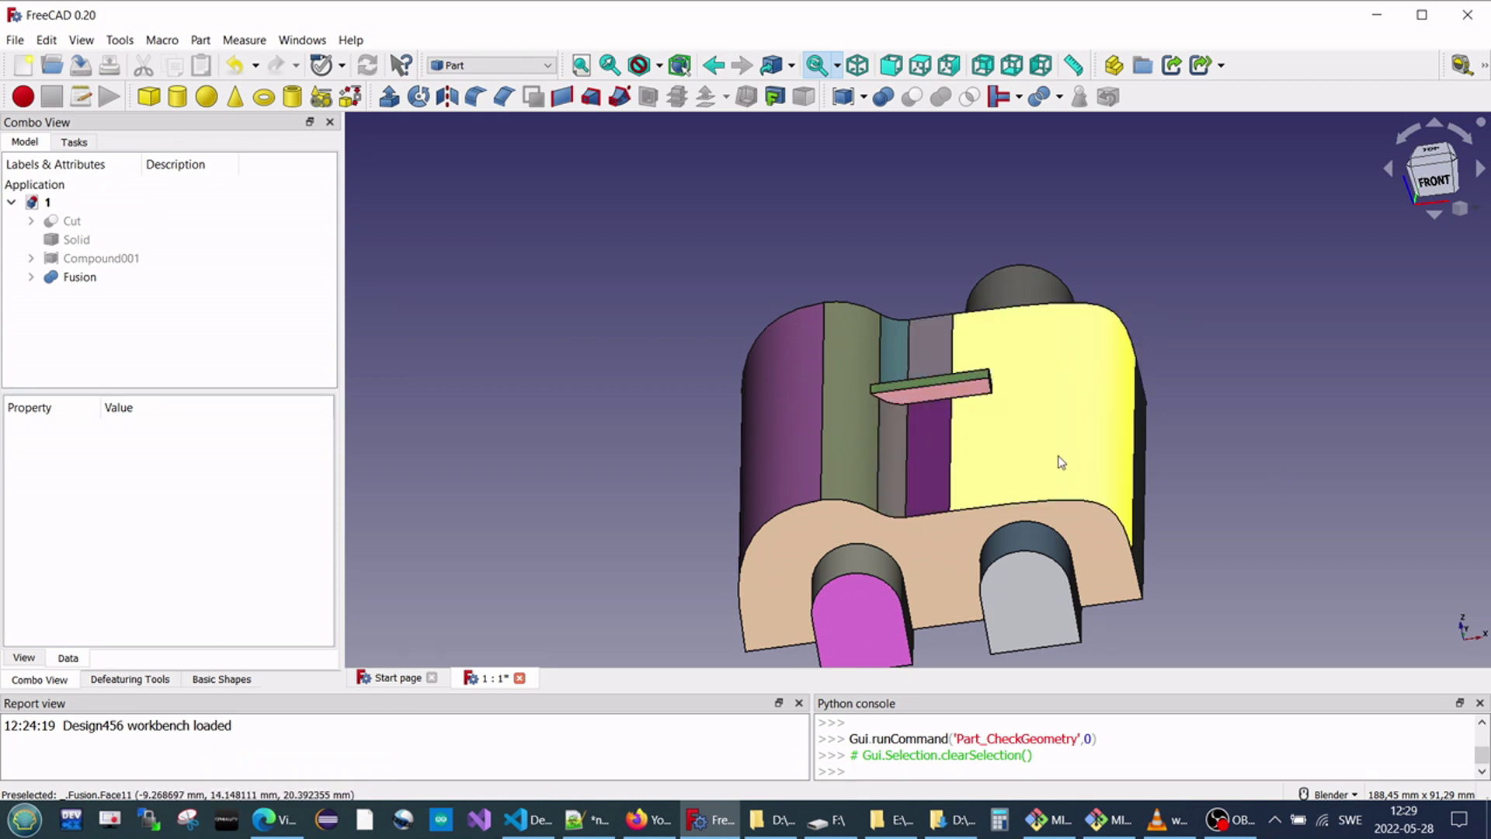
middle_click_drag(1060, 463, 916, 559)
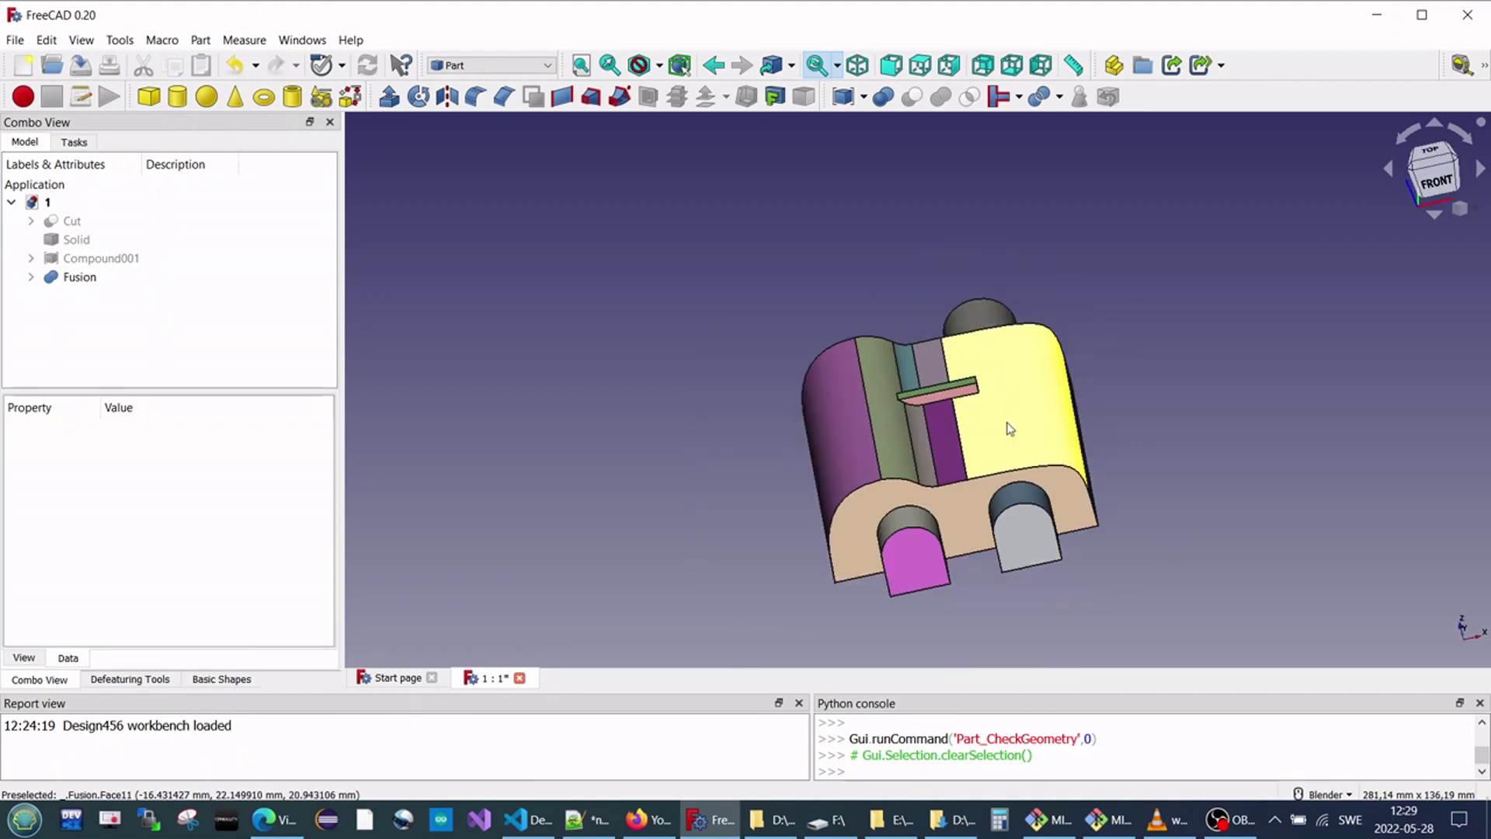
middle_click_drag(1008, 426, 832, 433)
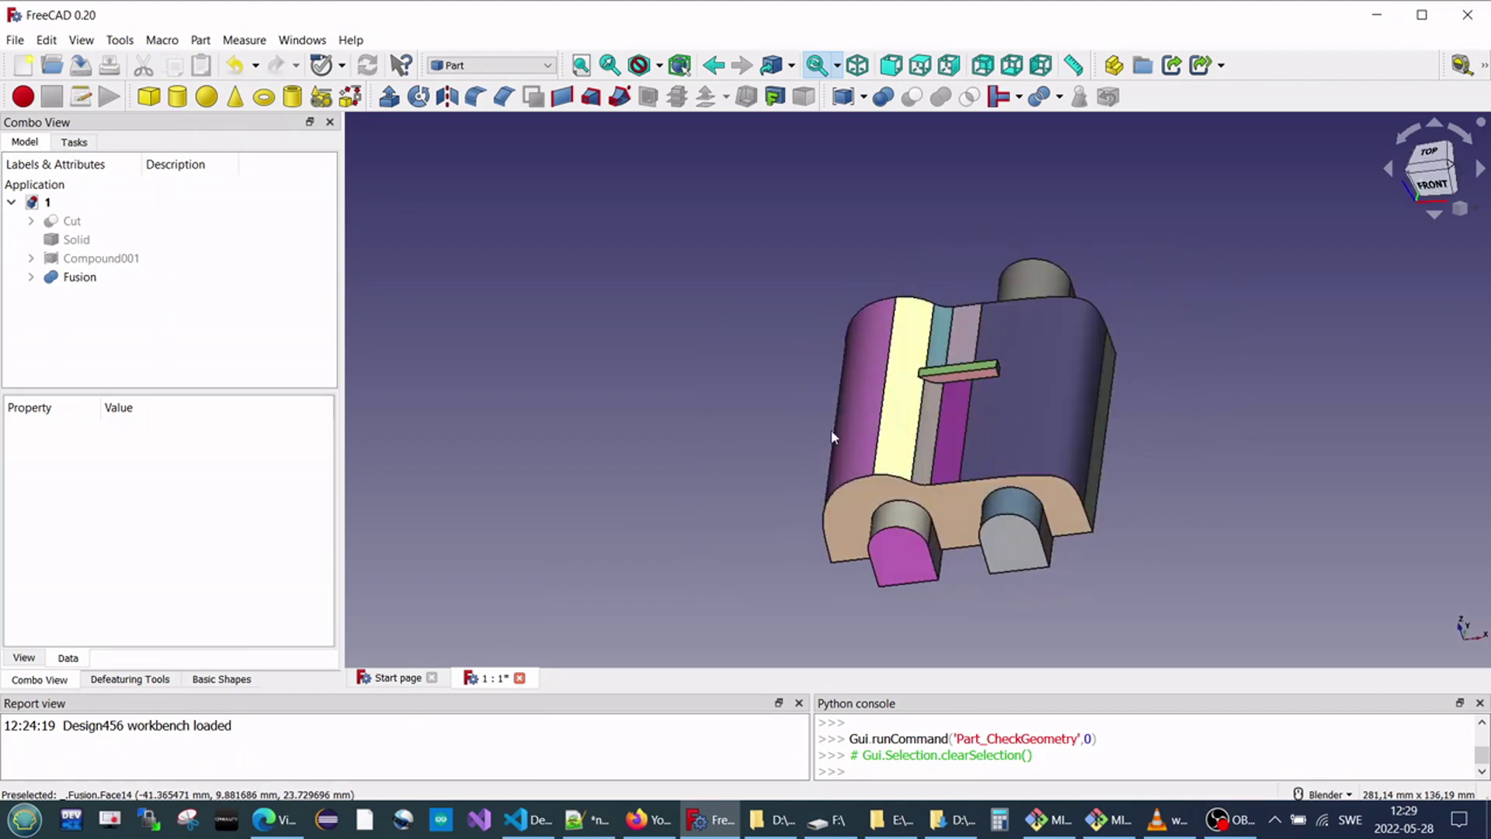
Delete the Fusion and hide Solid002, Solid003 and Solid004.
left_click(89, 278)
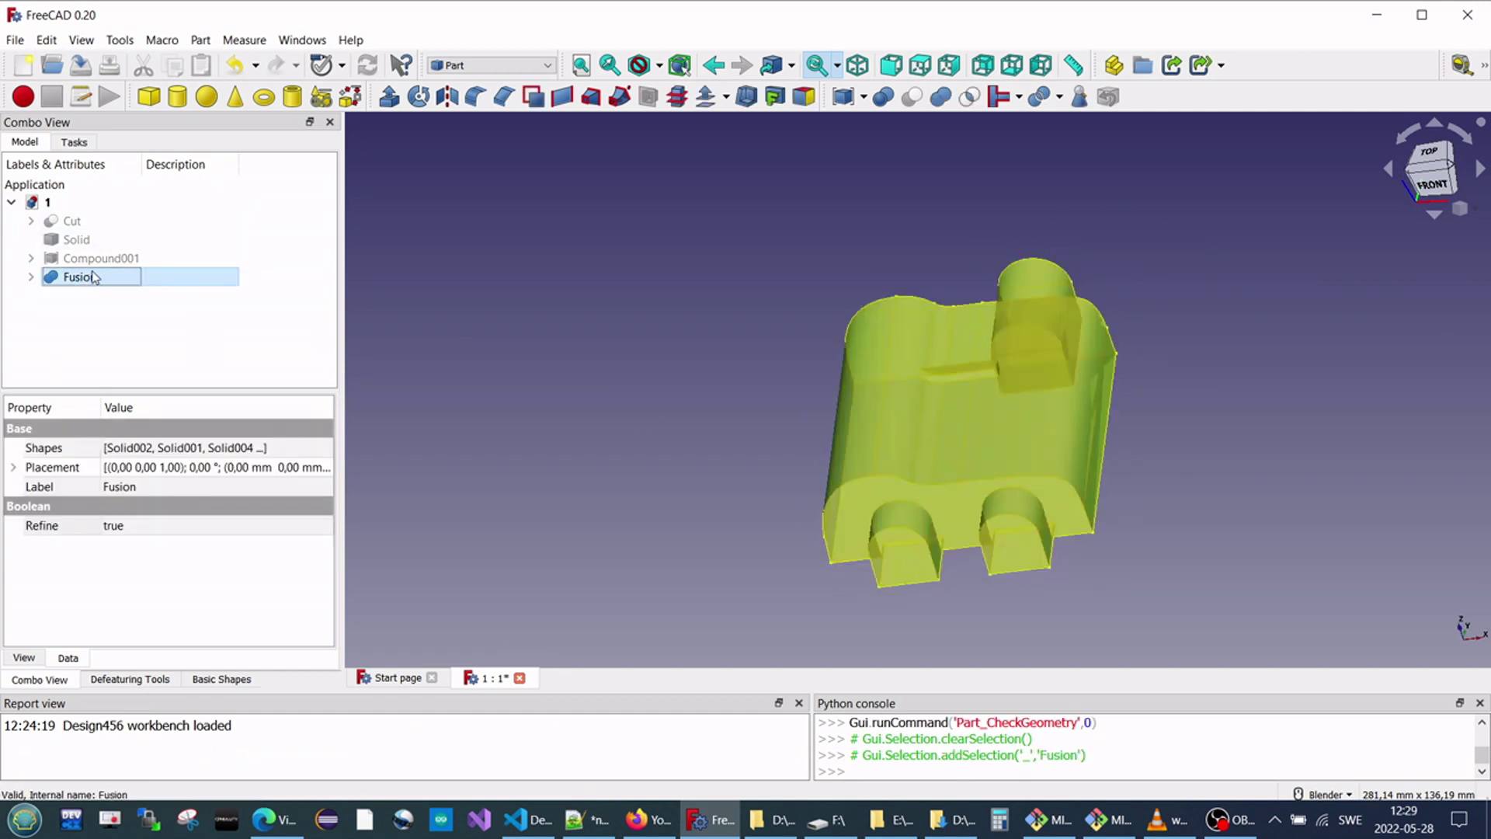
key("Delete")
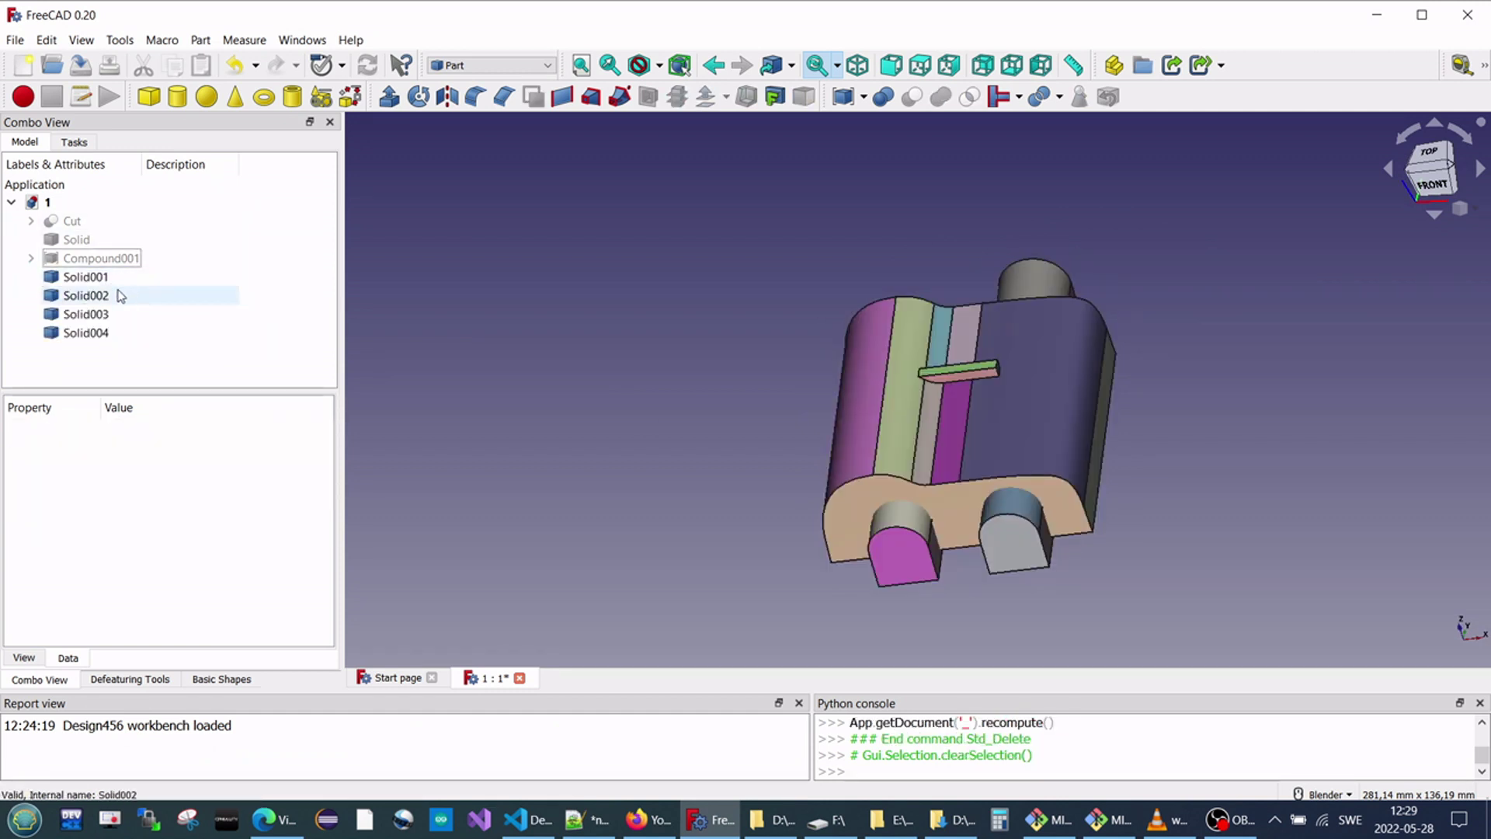
left_click(113, 295)
key("space")
left_click(97, 315)
key("space")
left_click(89, 332)
key("space")
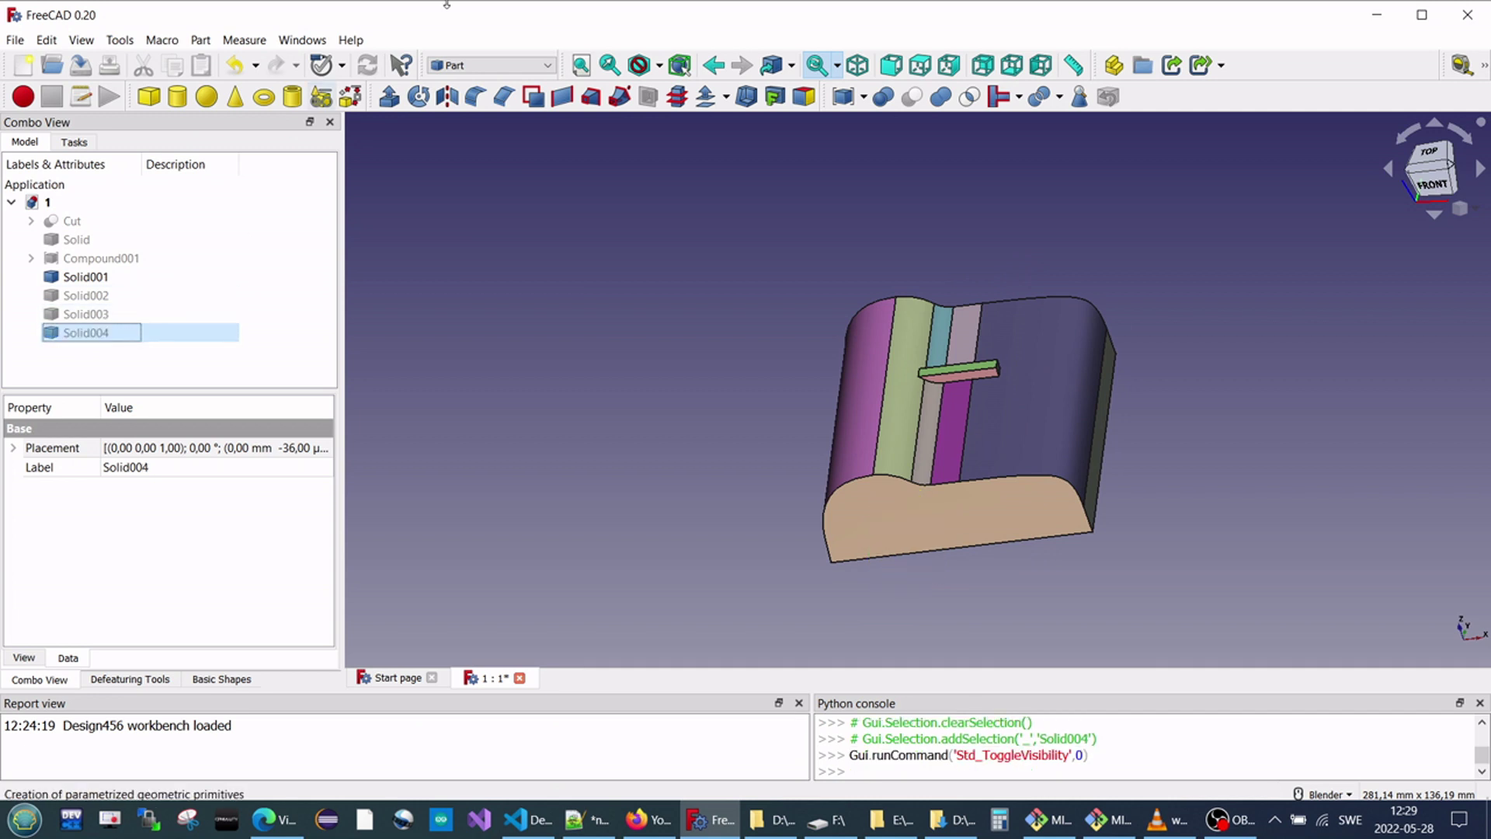
Switch to the Design456 workbench and downgrade Solid001 into separate faces.
left_click(519, 66)
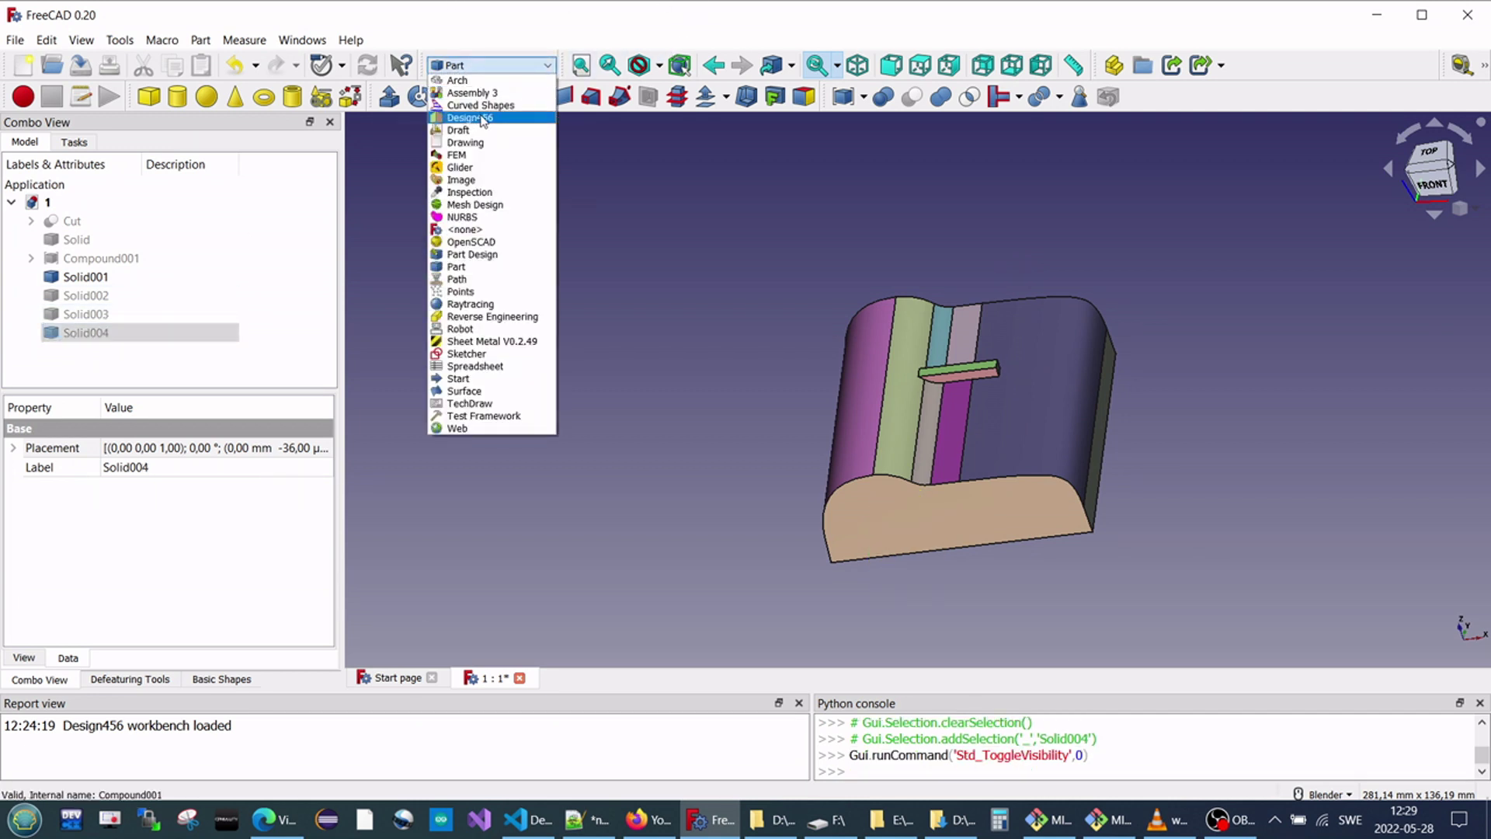
left_click(482, 119)
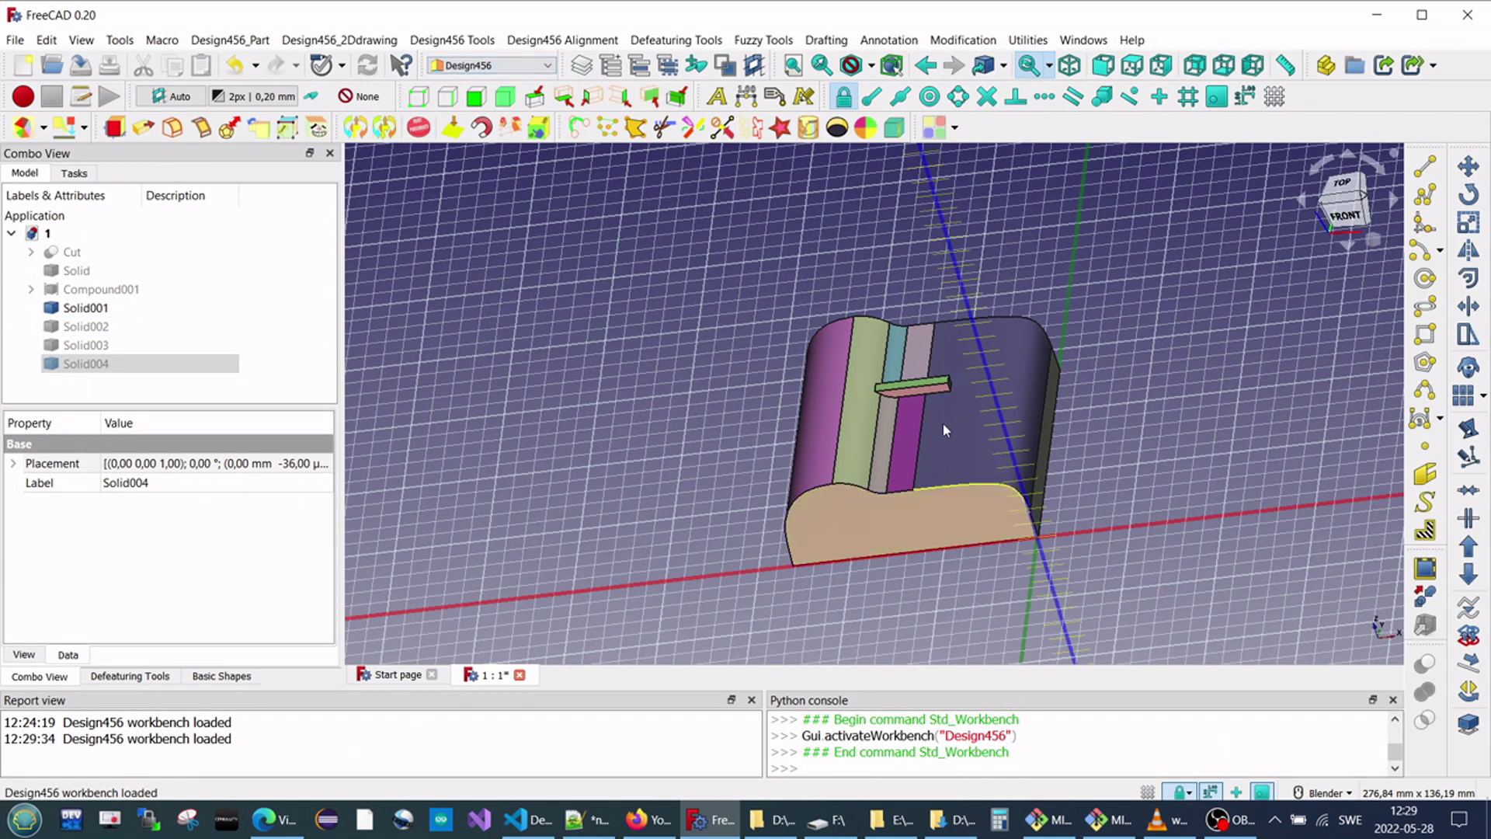
left_click(946, 426)
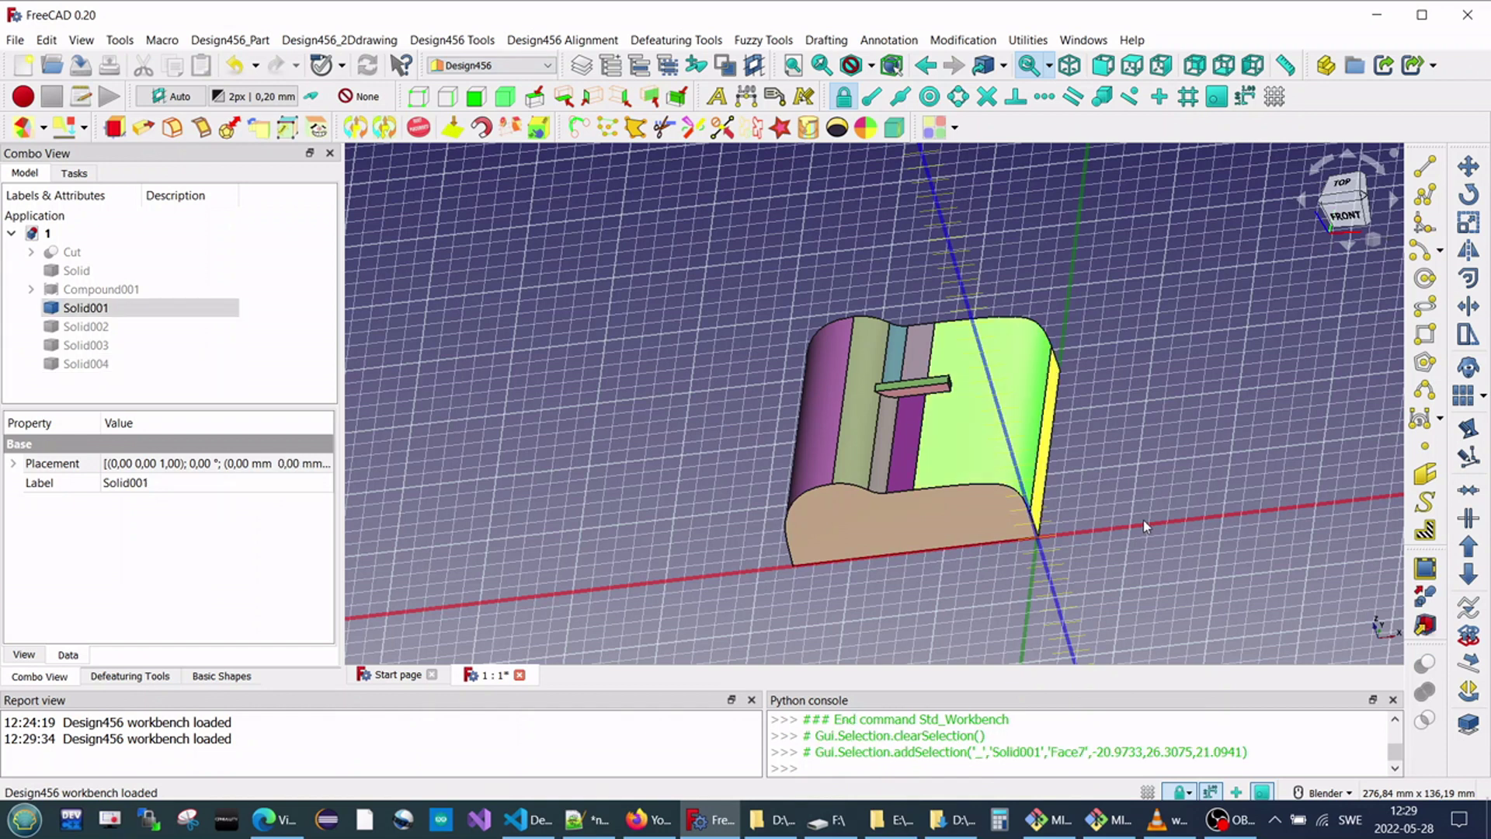
left_click(1470, 575)
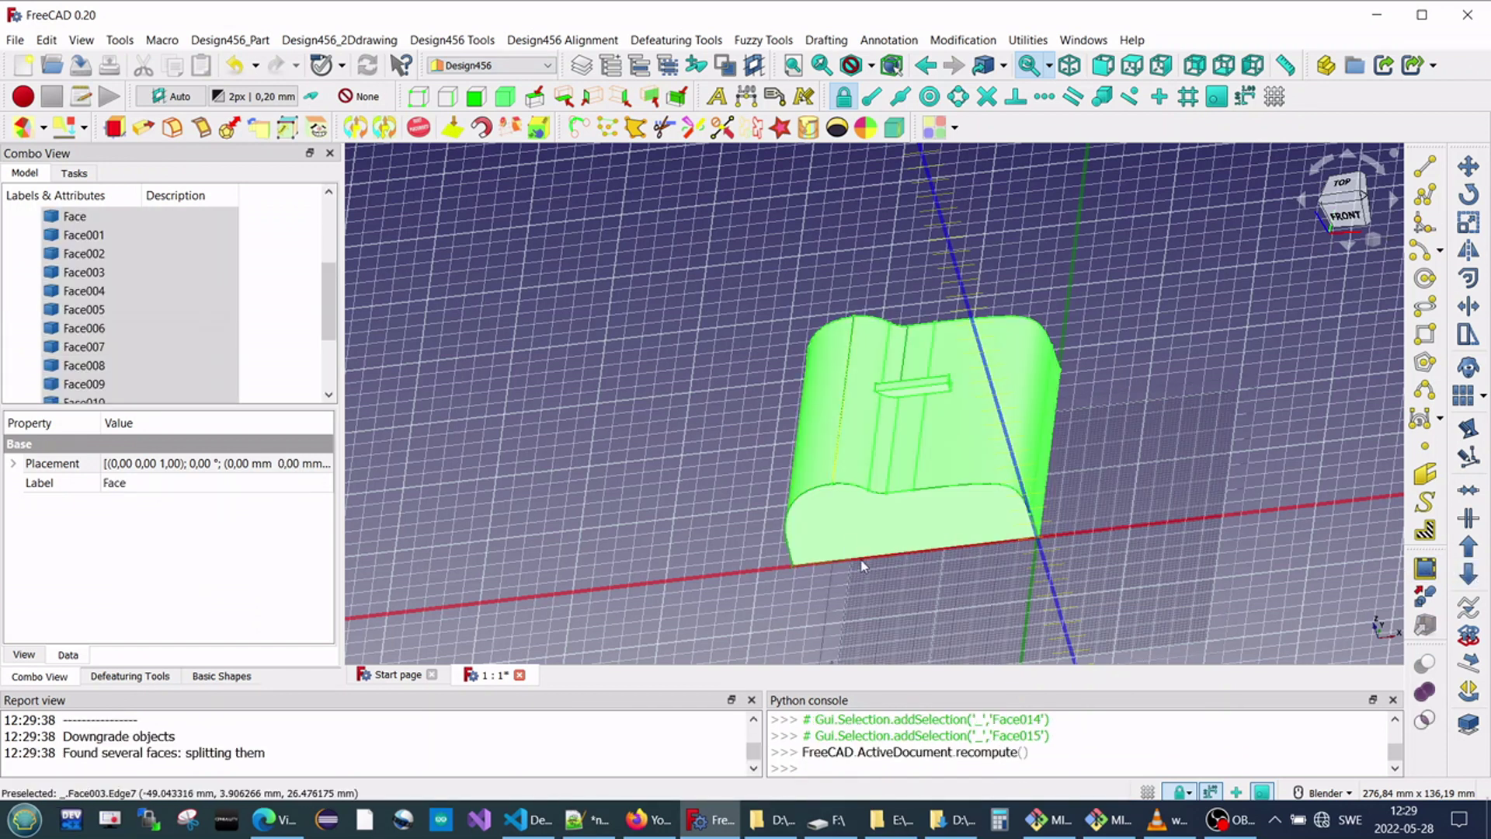
Hide faces Face011, Face006, Face005, Face004, Face003, Face010, Face008, the adjacent strip and Face009.
left_click(914, 571)
left_click(940, 535)
key("space")
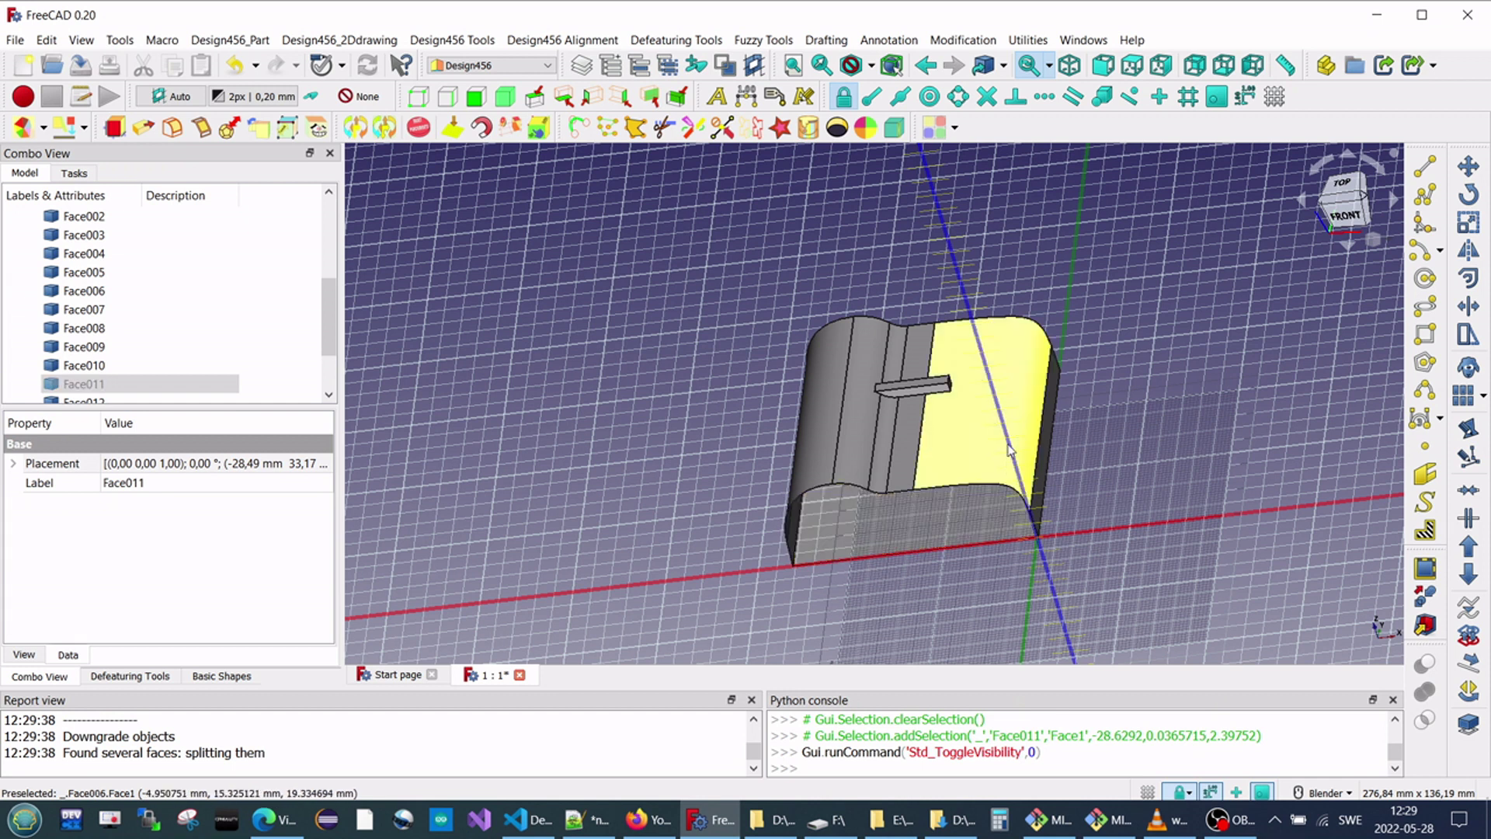
left_click(1009, 450)
key("space")
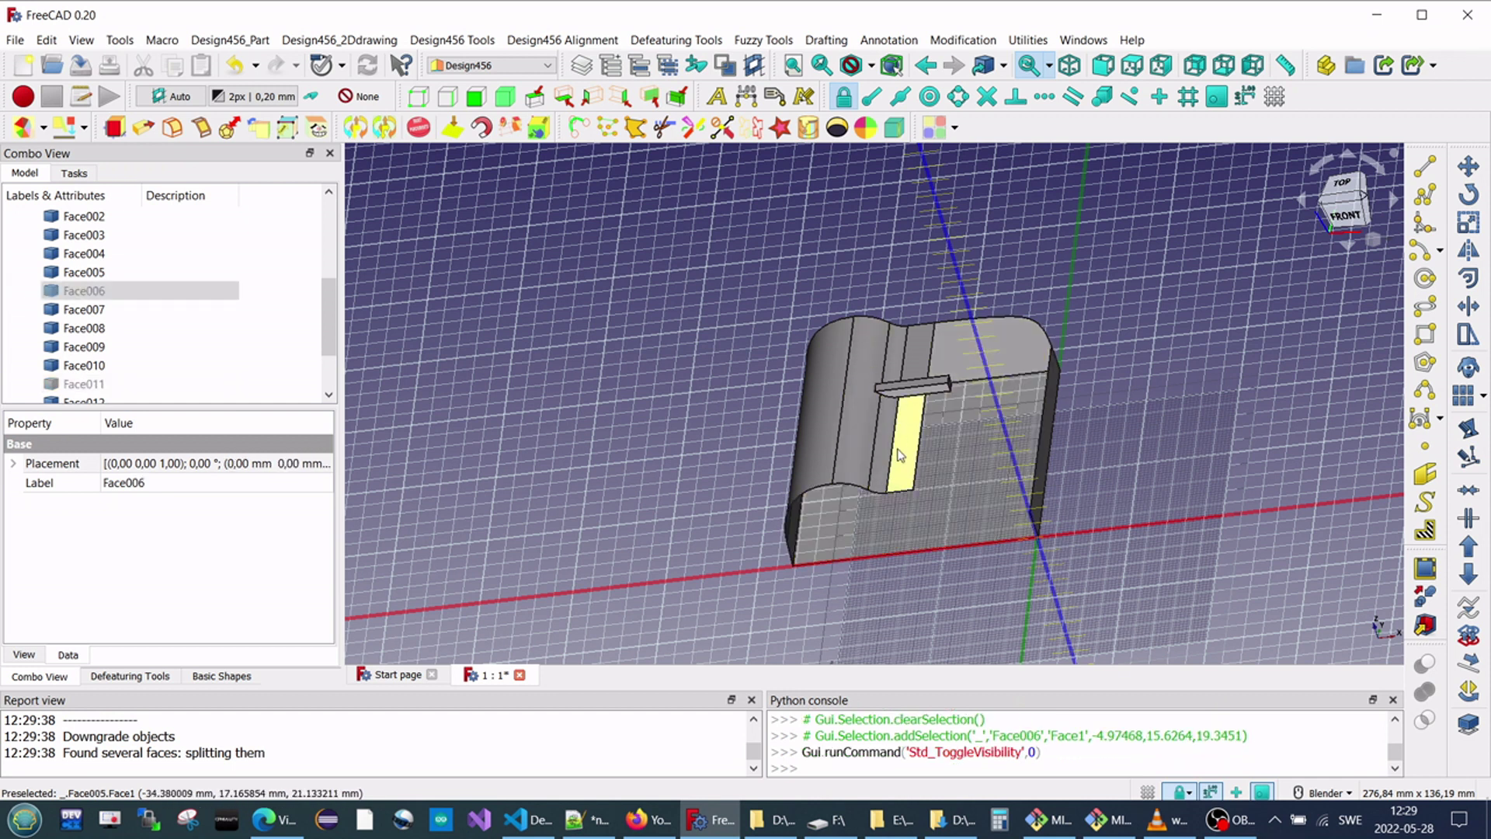
left_click(899, 454)
key("space")
left_click(885, 454)
key("space")
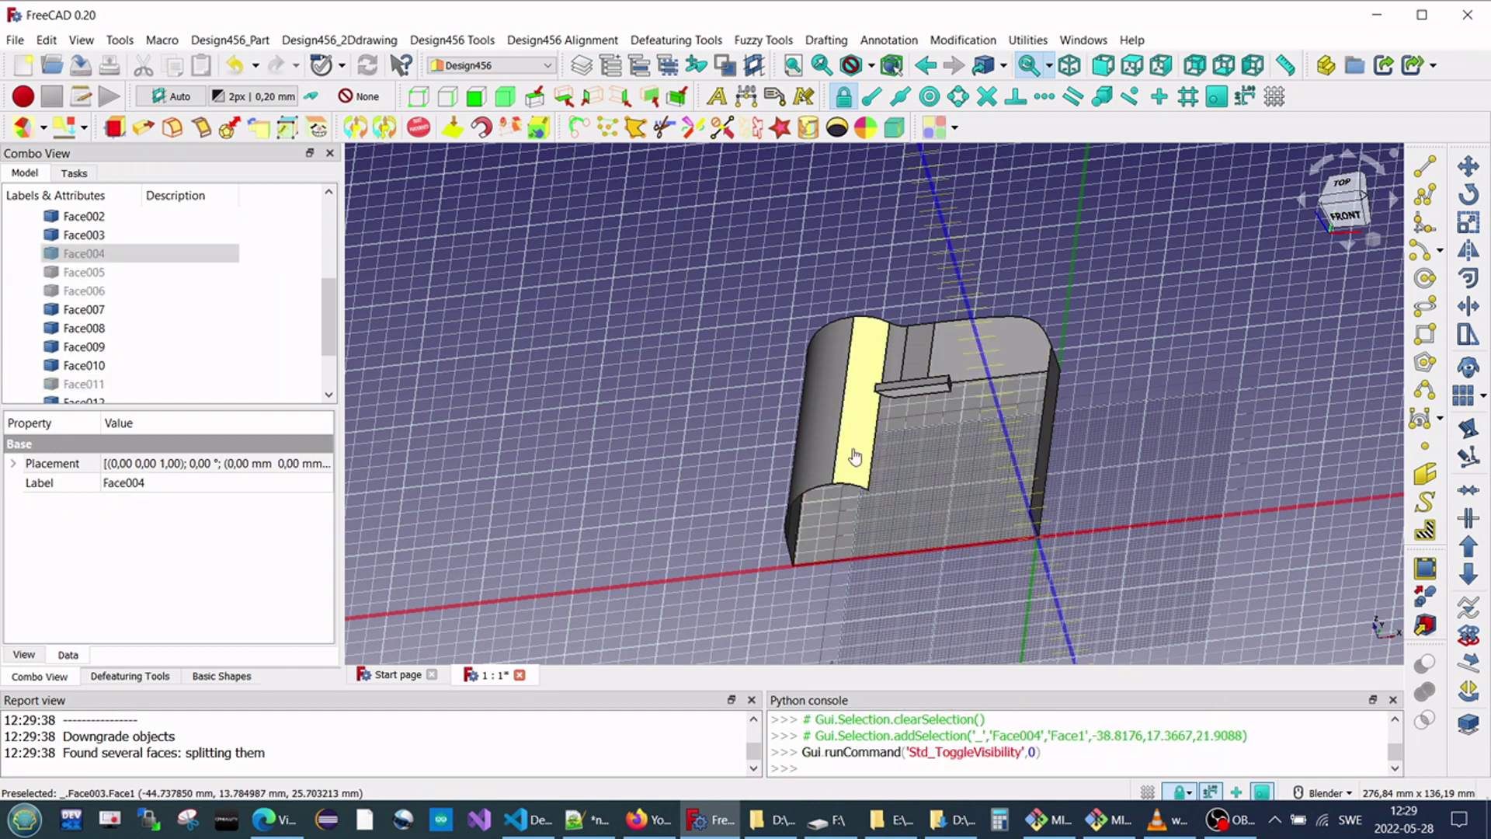
left_click(854, 456)
key("space")
left_click(866, 419)
key("space")
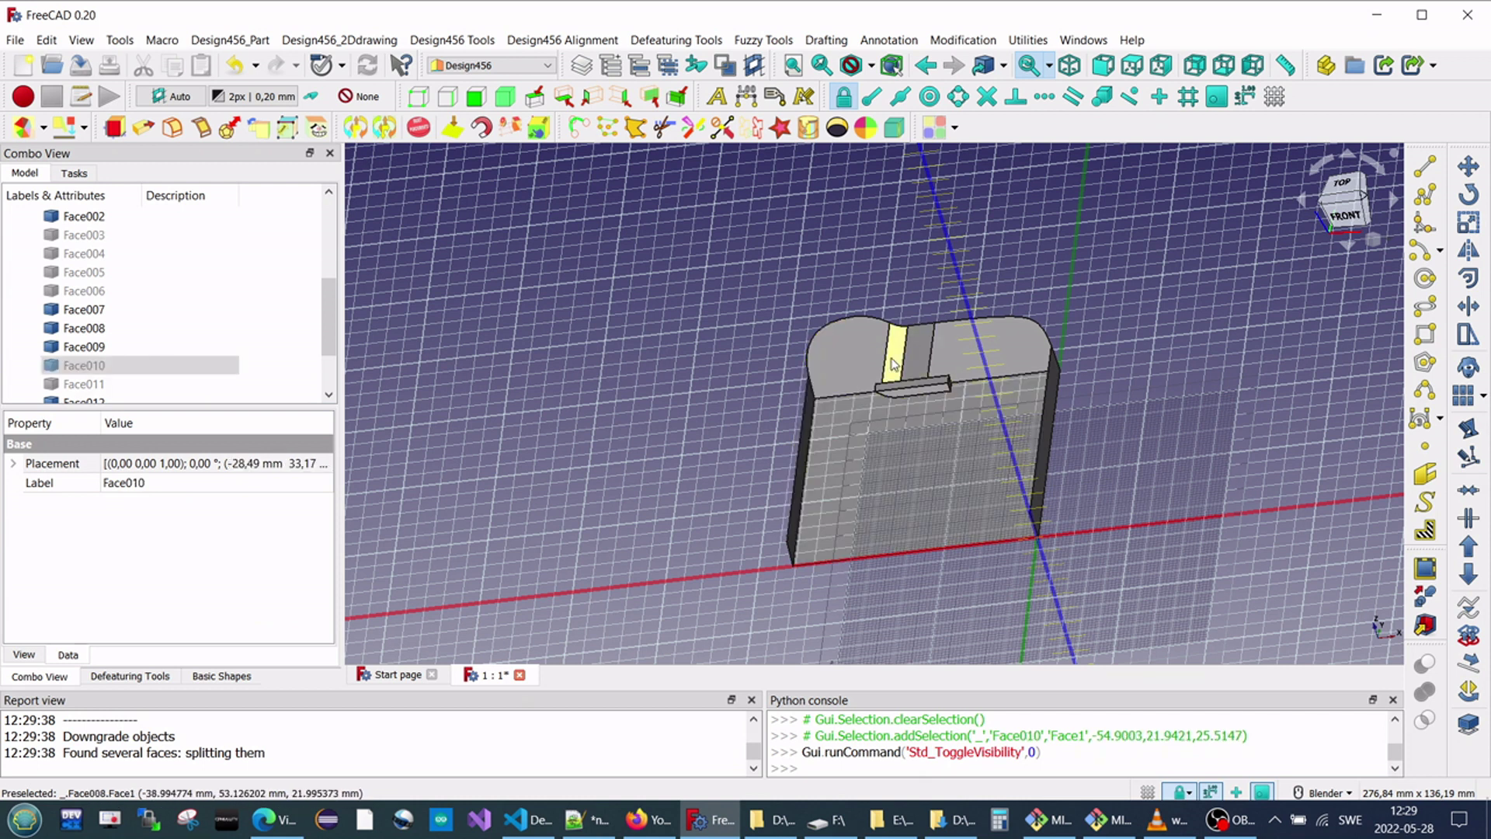
left_click(893, 363)
key("space")
left_click(920, 357)
key("space")
left_click(994, 361)
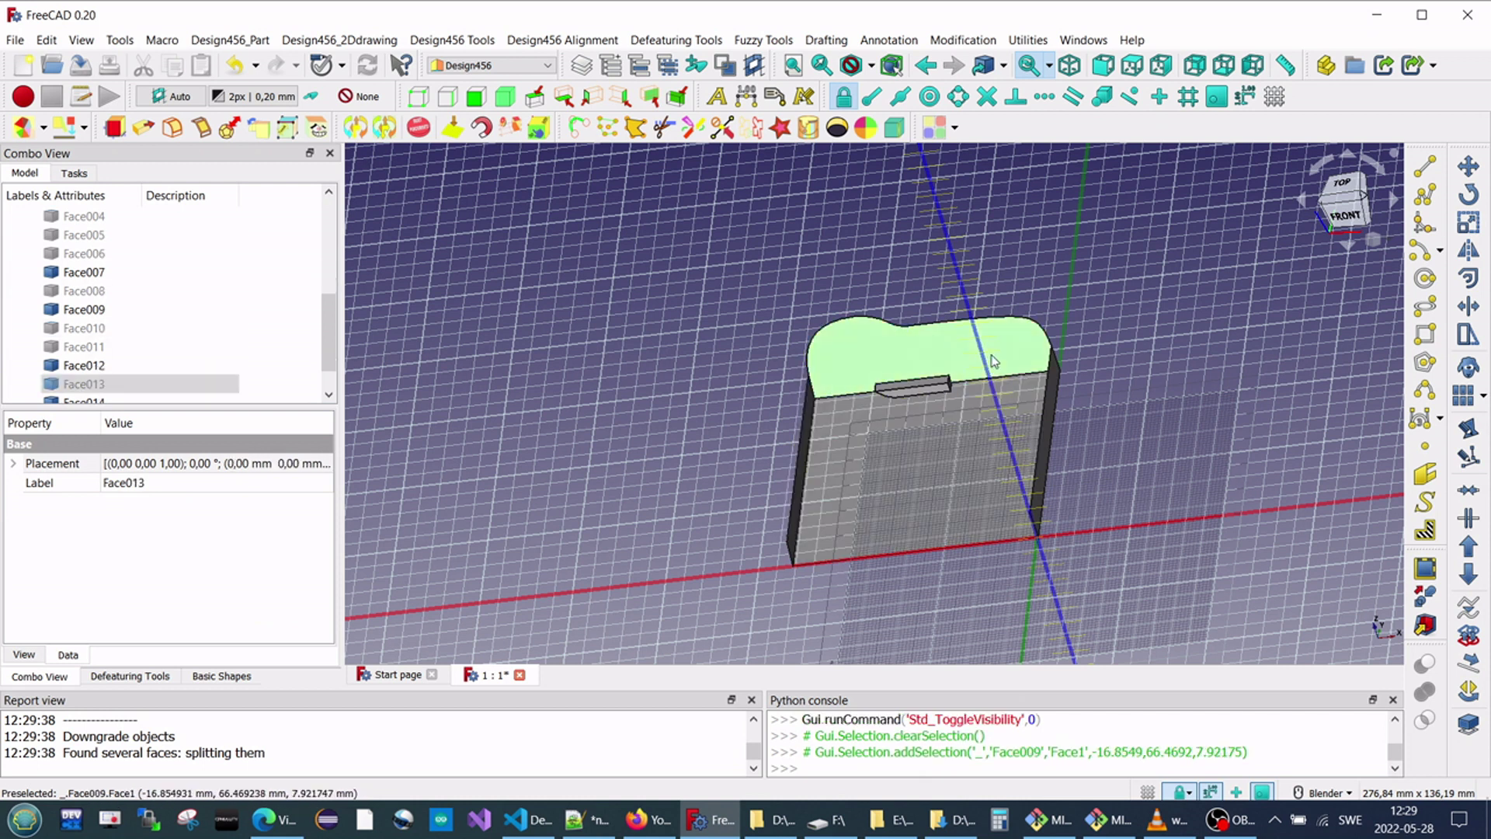
key("space")
Hide the remaining faces: the right side, Face015, Face014, Face, Face002, Face007 and Face001.
left_click(1048, 419)
key("space")
left_click(962, 449)
key("space")
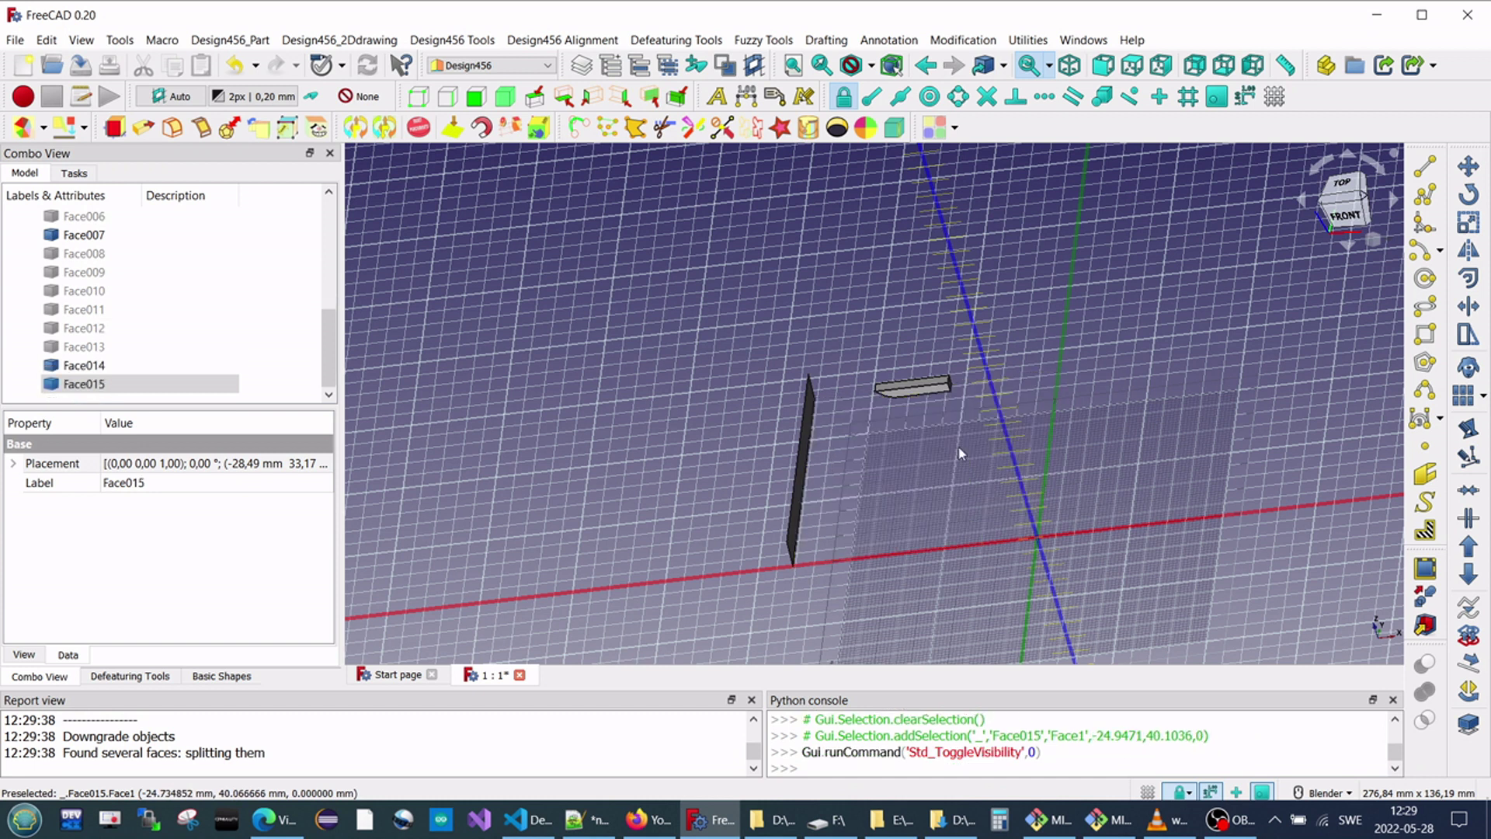
left_click(805, 454)
key("space")
left_click(937, 387)
key("space")
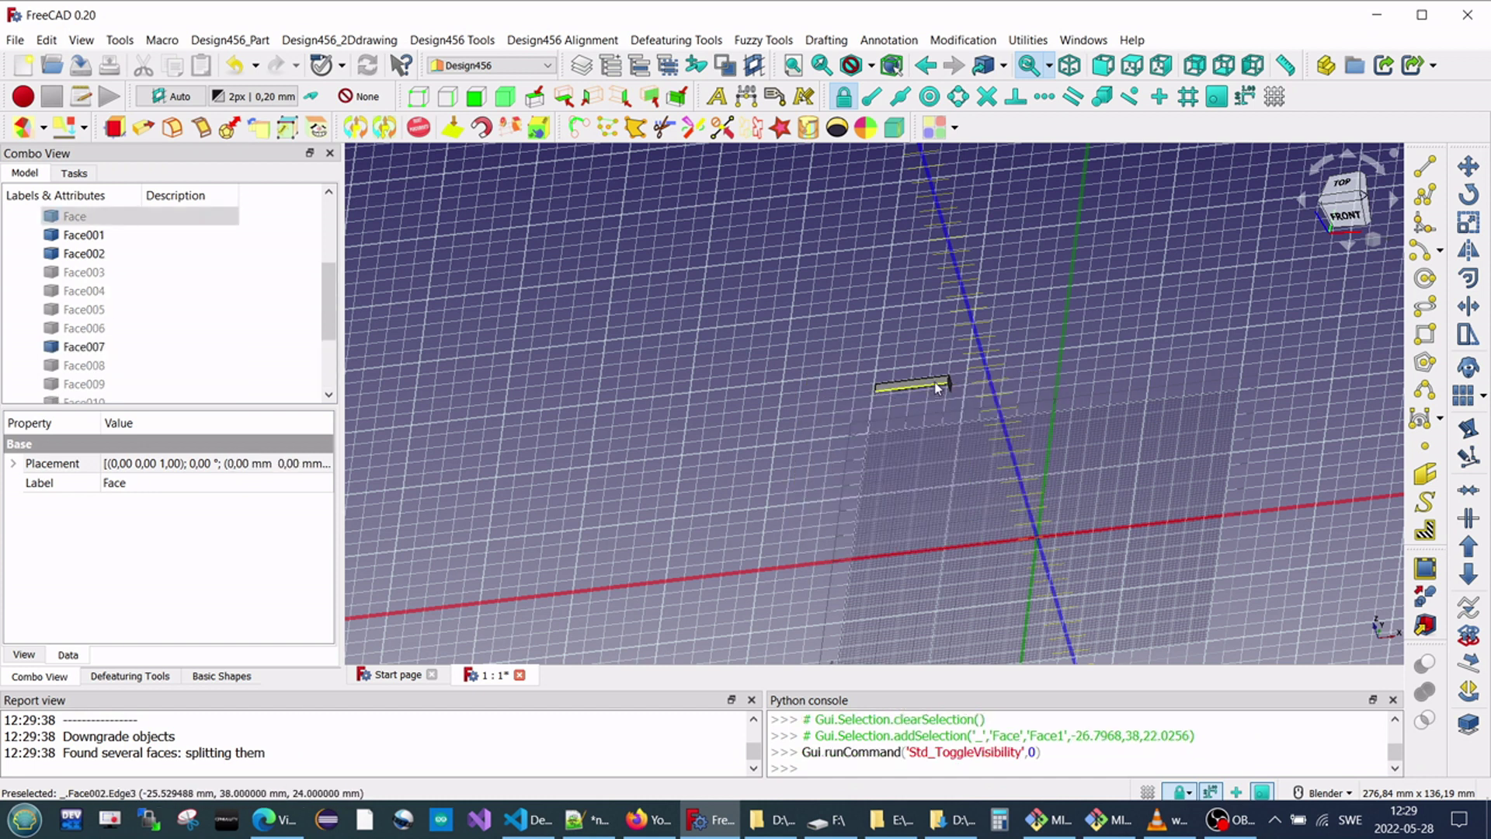
left_click(940, 384)
key("space")
left_click(926, 390)
key("space")
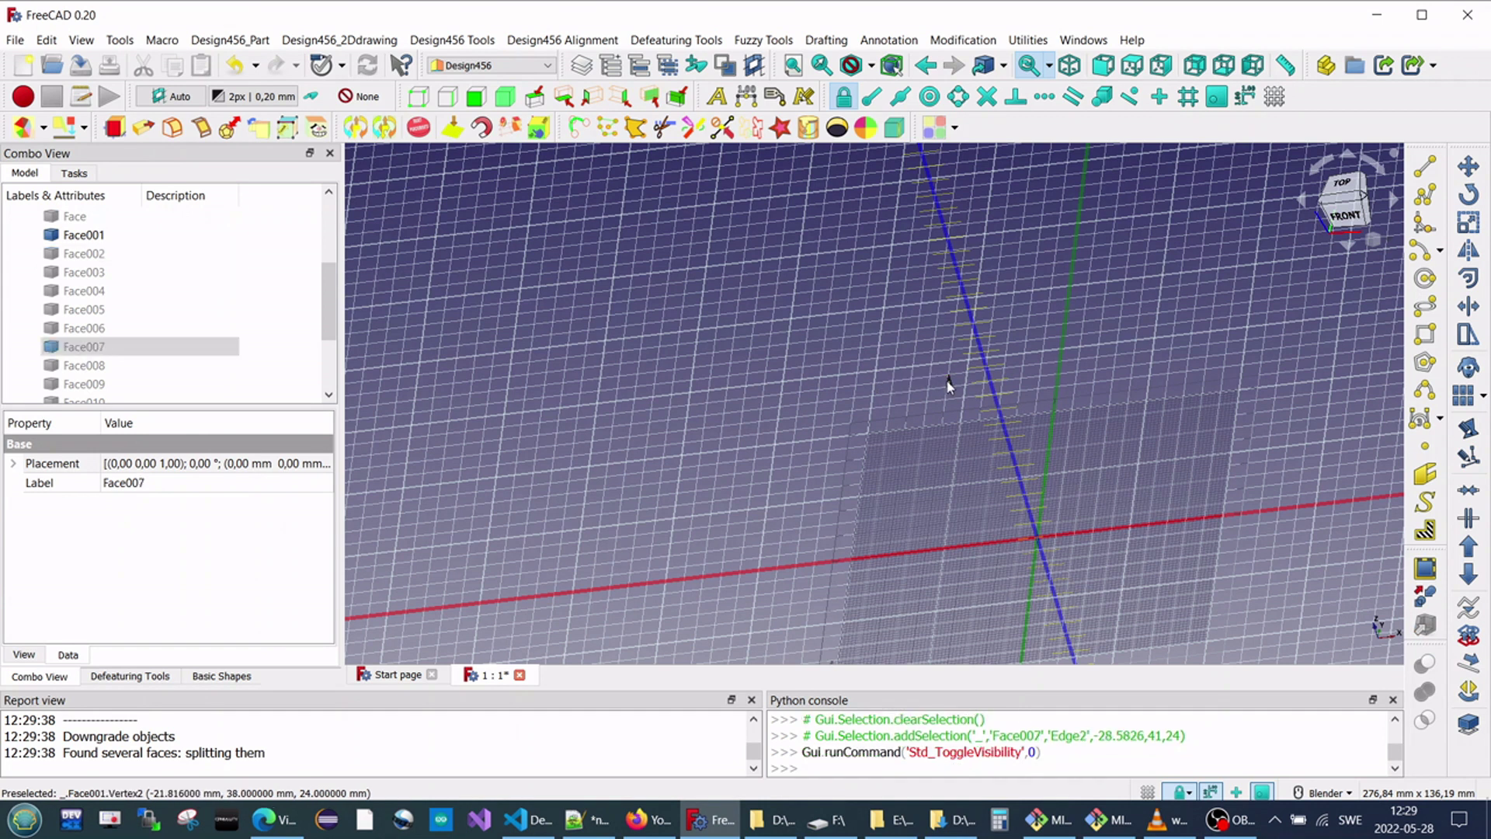
left_click(950, 388)
key("space")
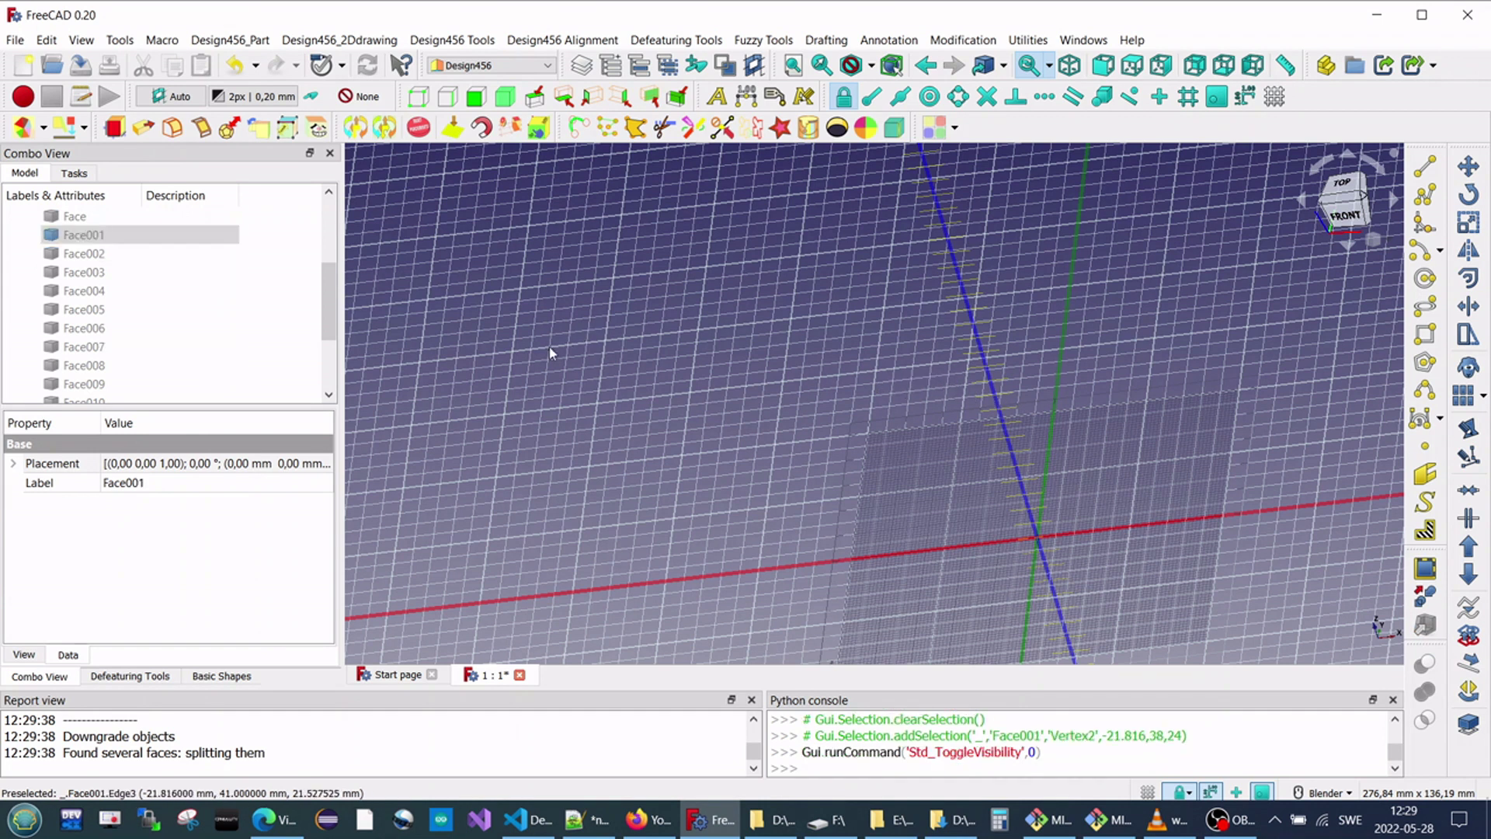
Undo the downgrade with Ctrl+Z to bring back the fused solid.
scroll(550, 353, "up", 3)
scroll(605, 350, "down", 3)
scroll(736, 350, "down", 2)
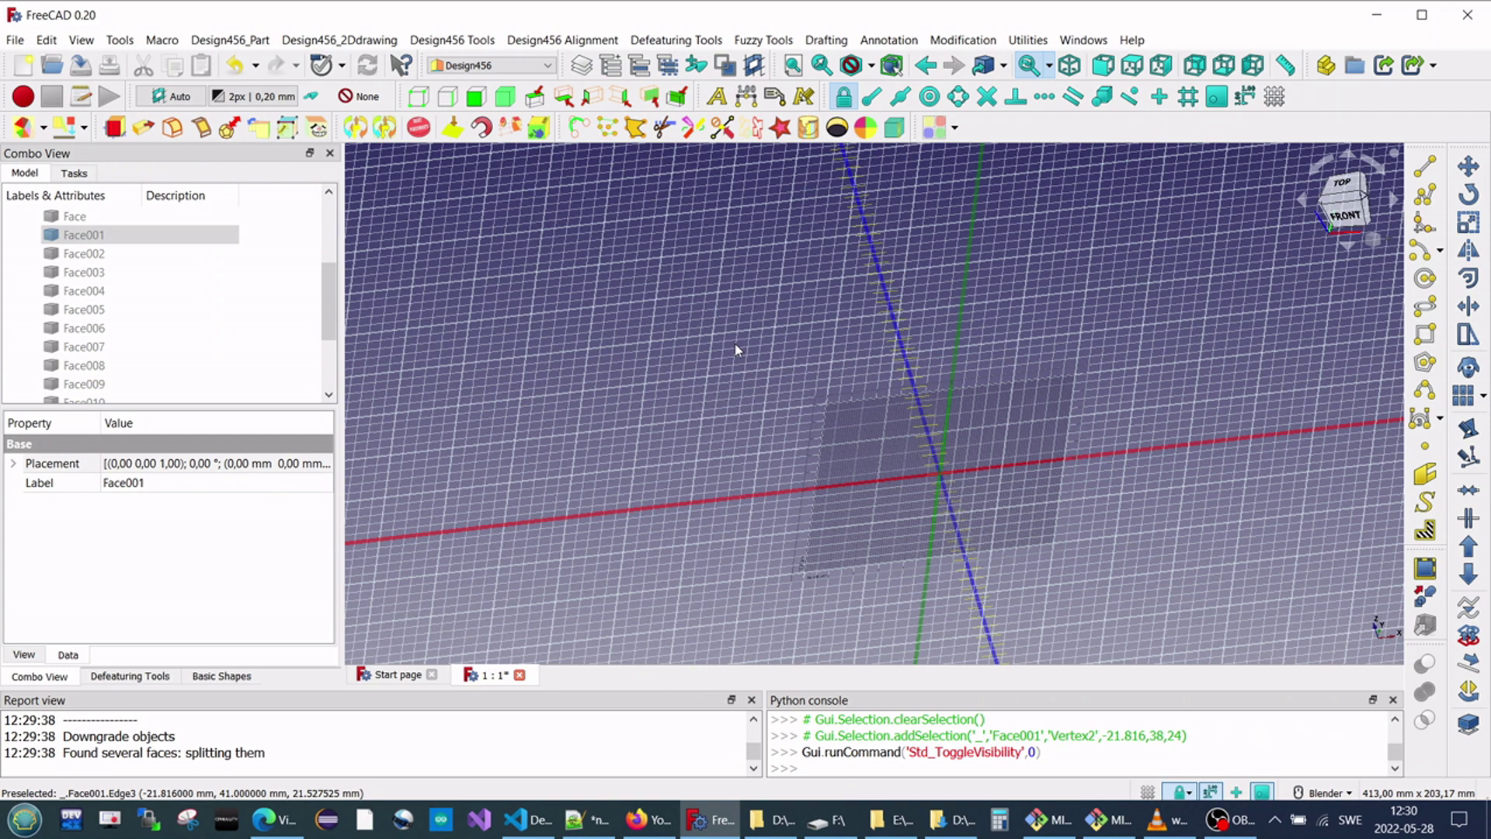
key("ctrl+z")
key("ctrl+z")
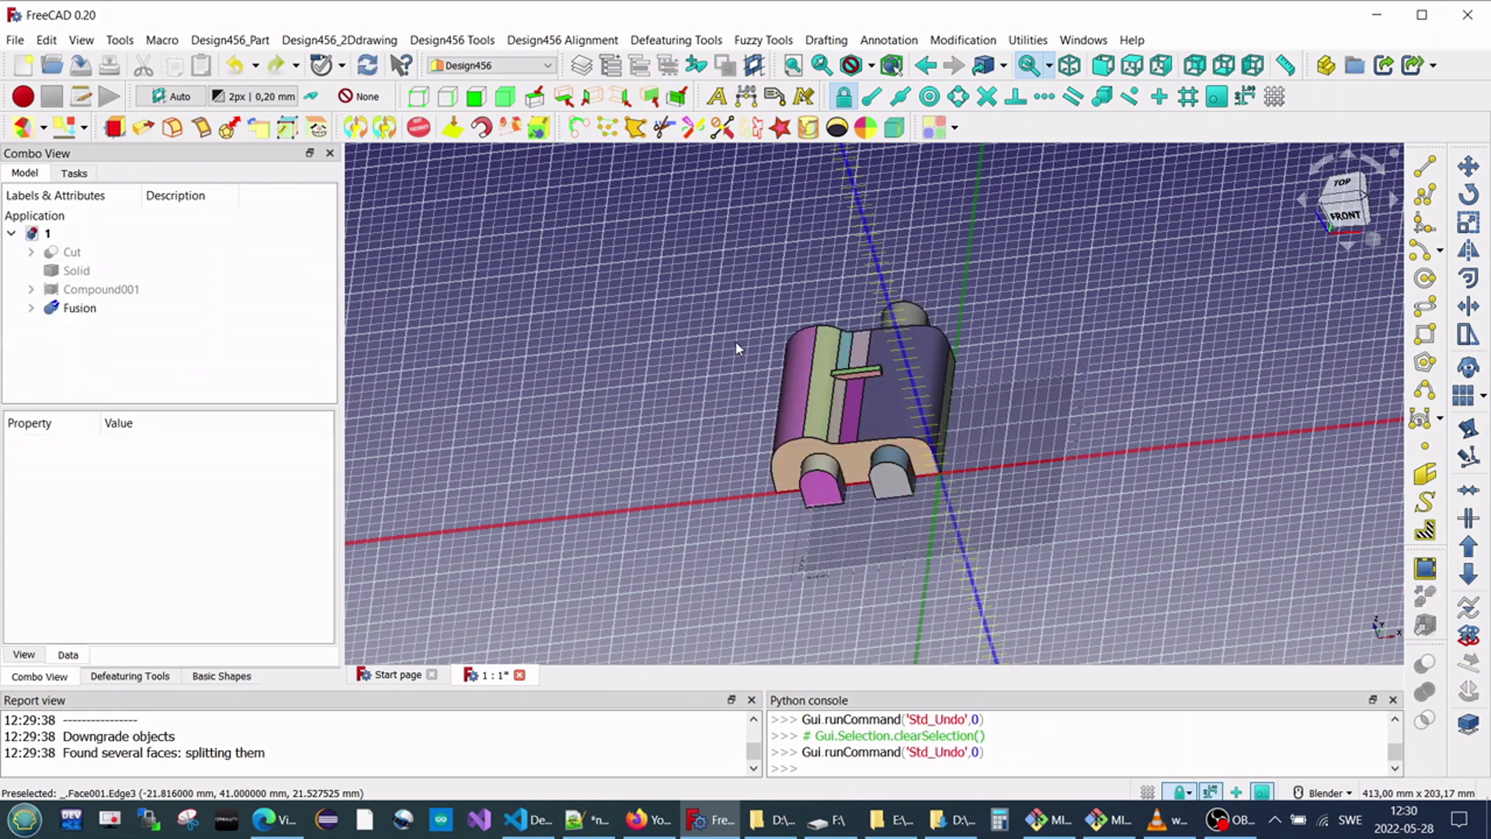
middle_click_drag(719, 379, 782, 339)
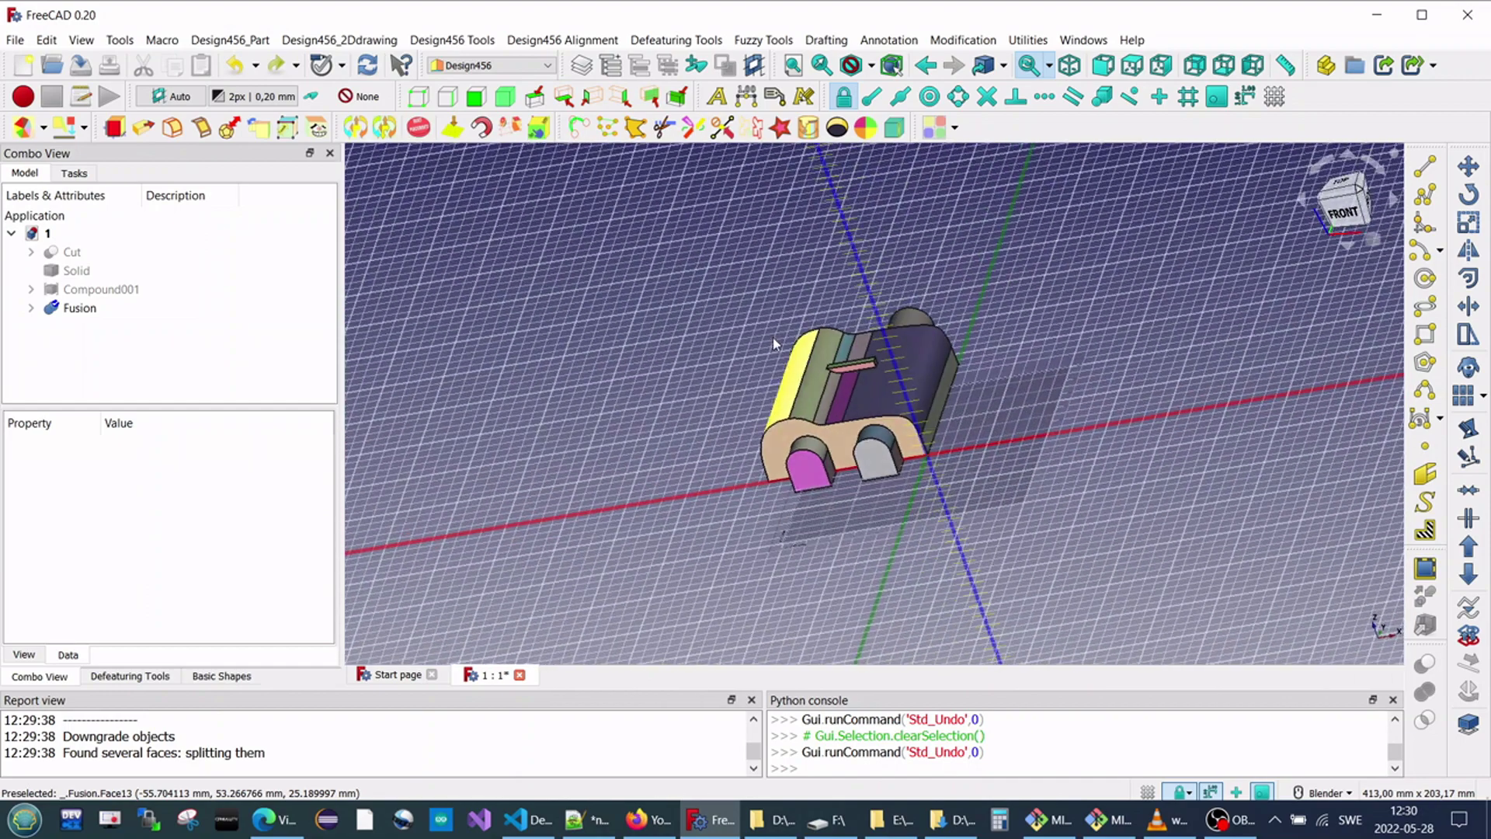
scroll(835, 347, "up", 2)
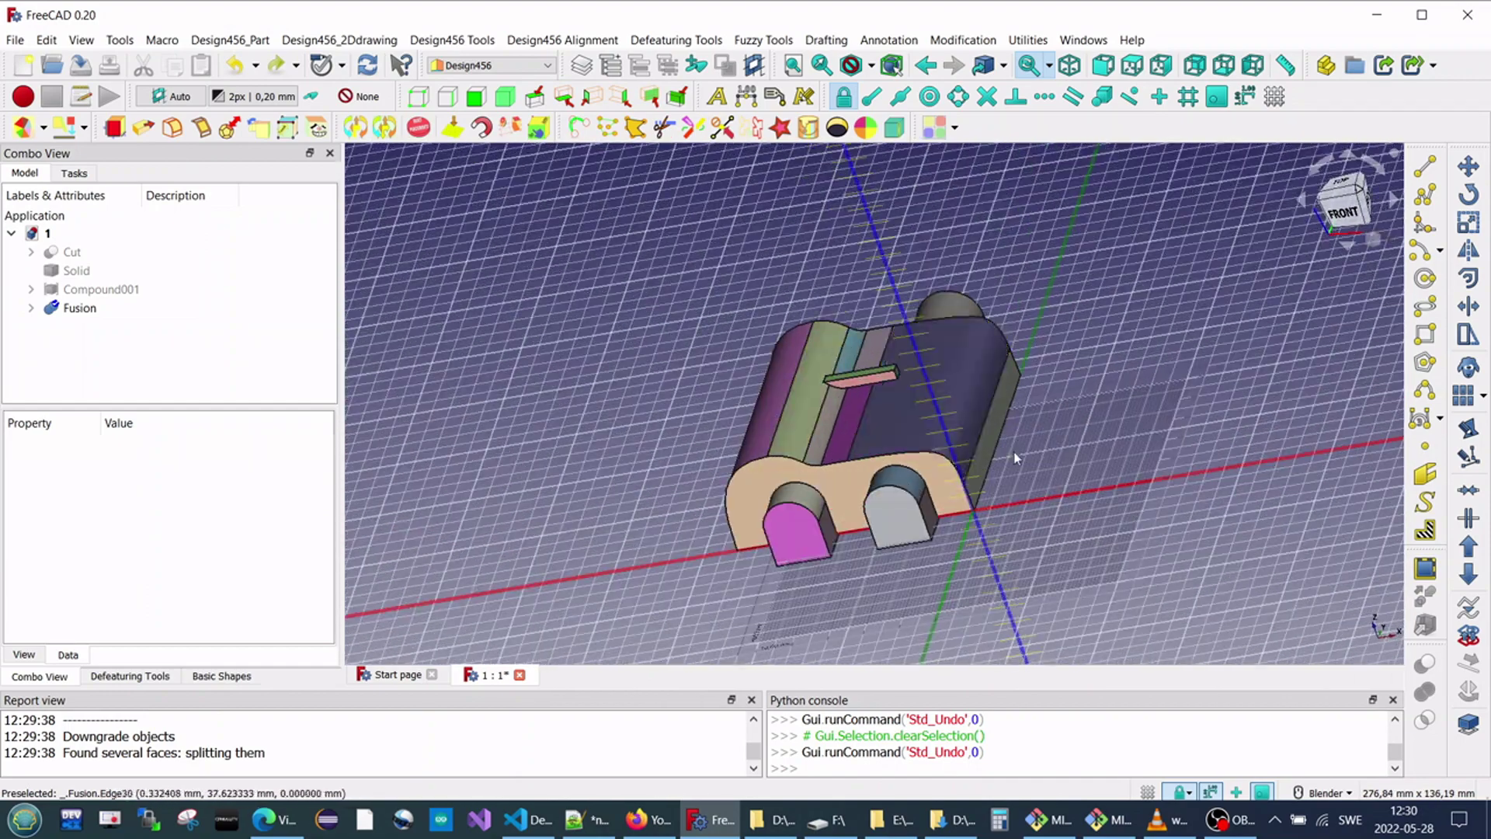
middle_click_drag(1014, 455, 866, 401)
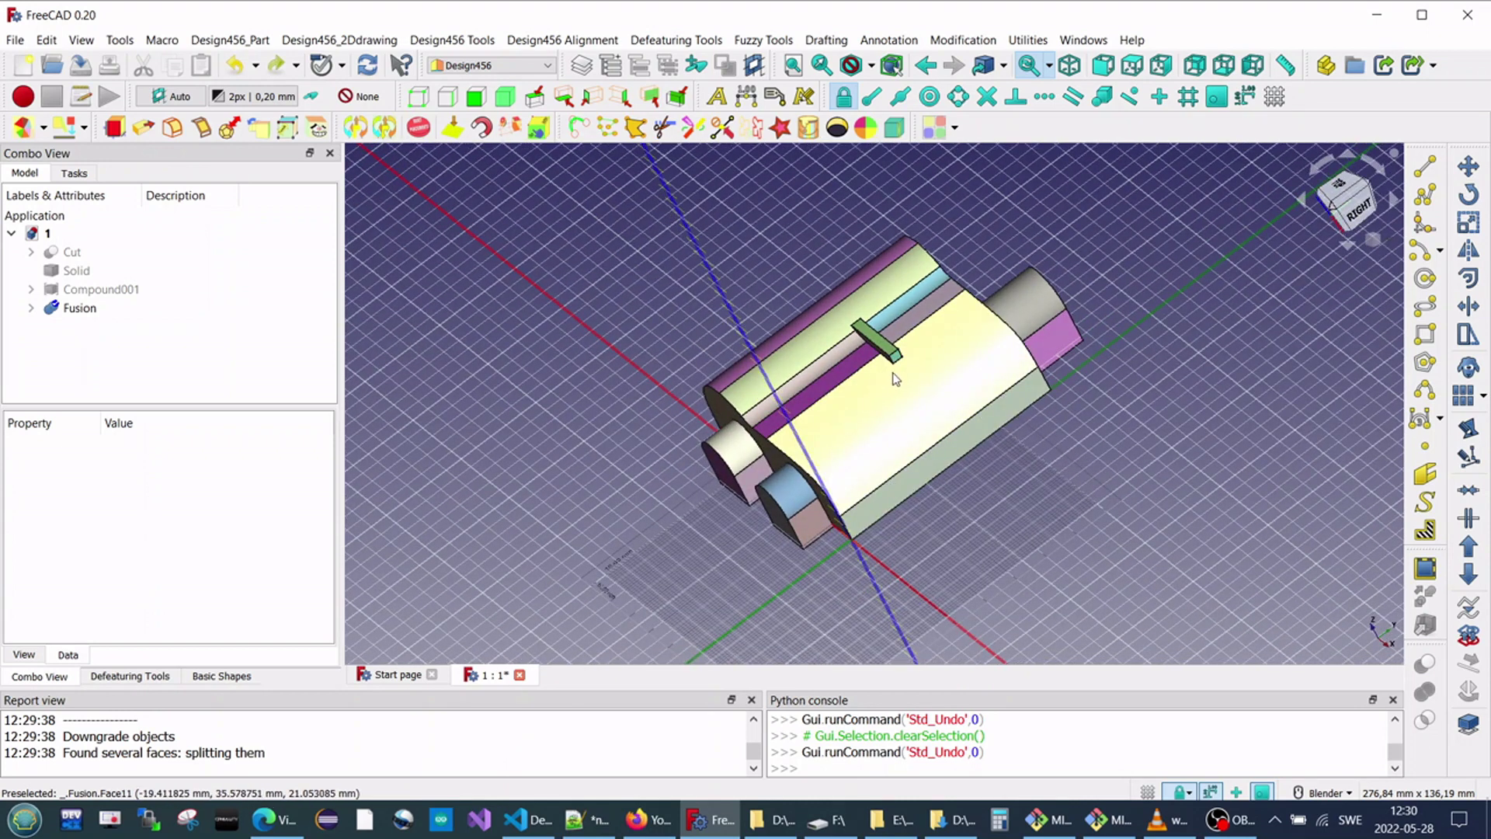
middle_click_drag(895, 378, 1003, 343)
scroll(955, 378, "down", 2)
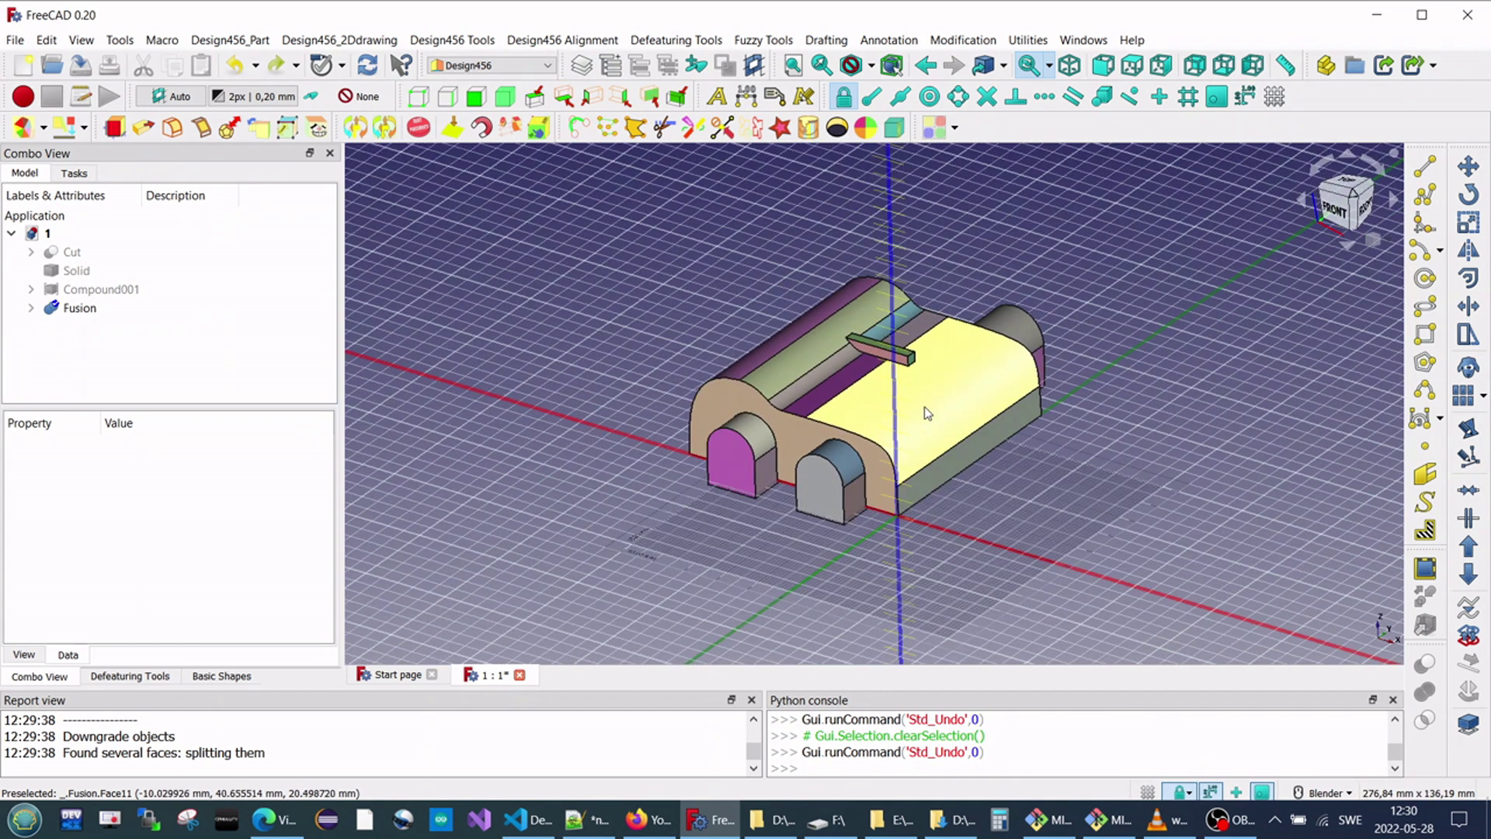
middle_click_drag(865, 503, 893, 498)
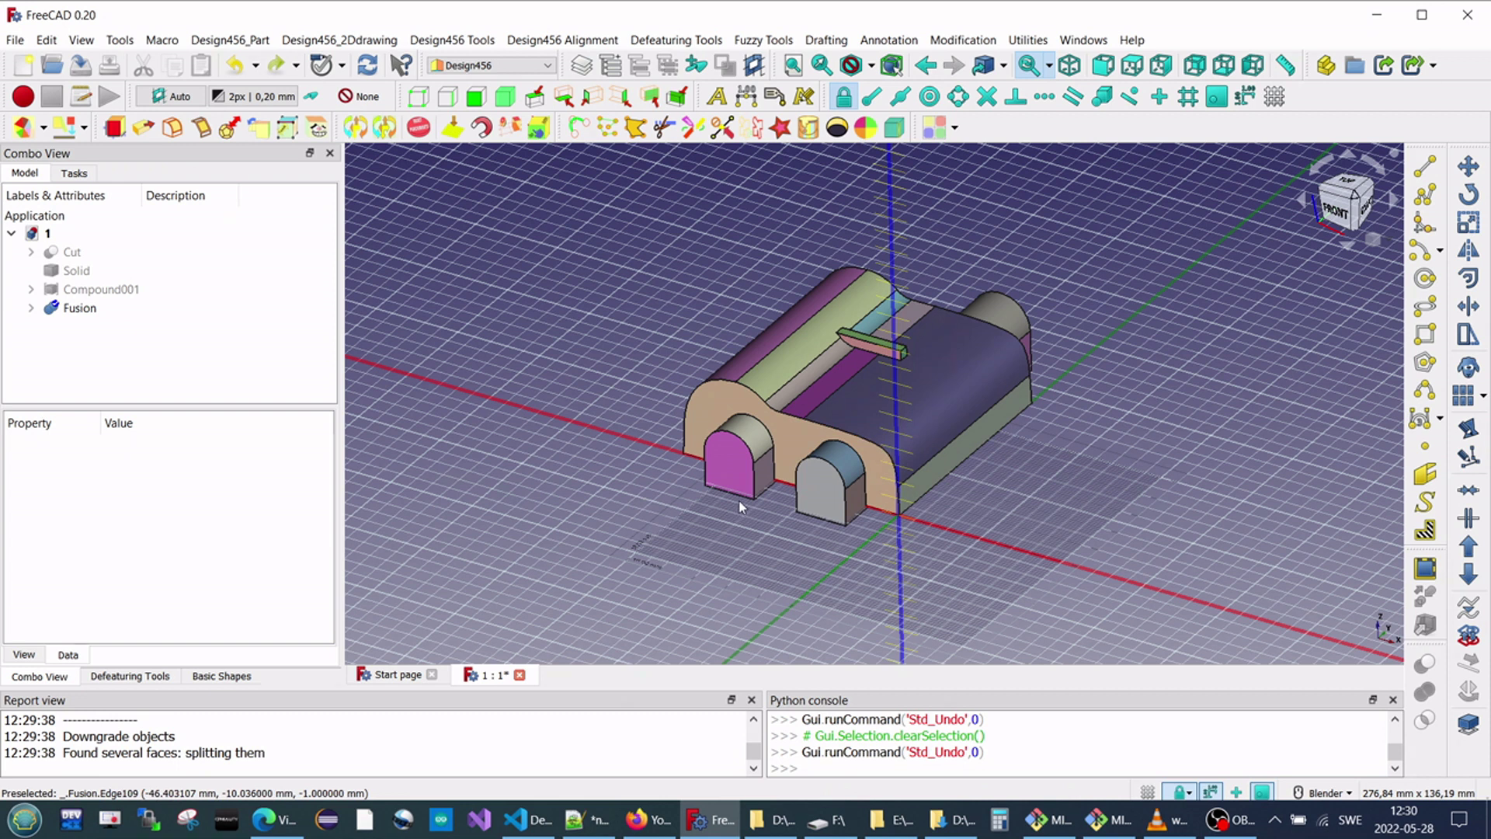
scroll(740, 506, "up", 3)
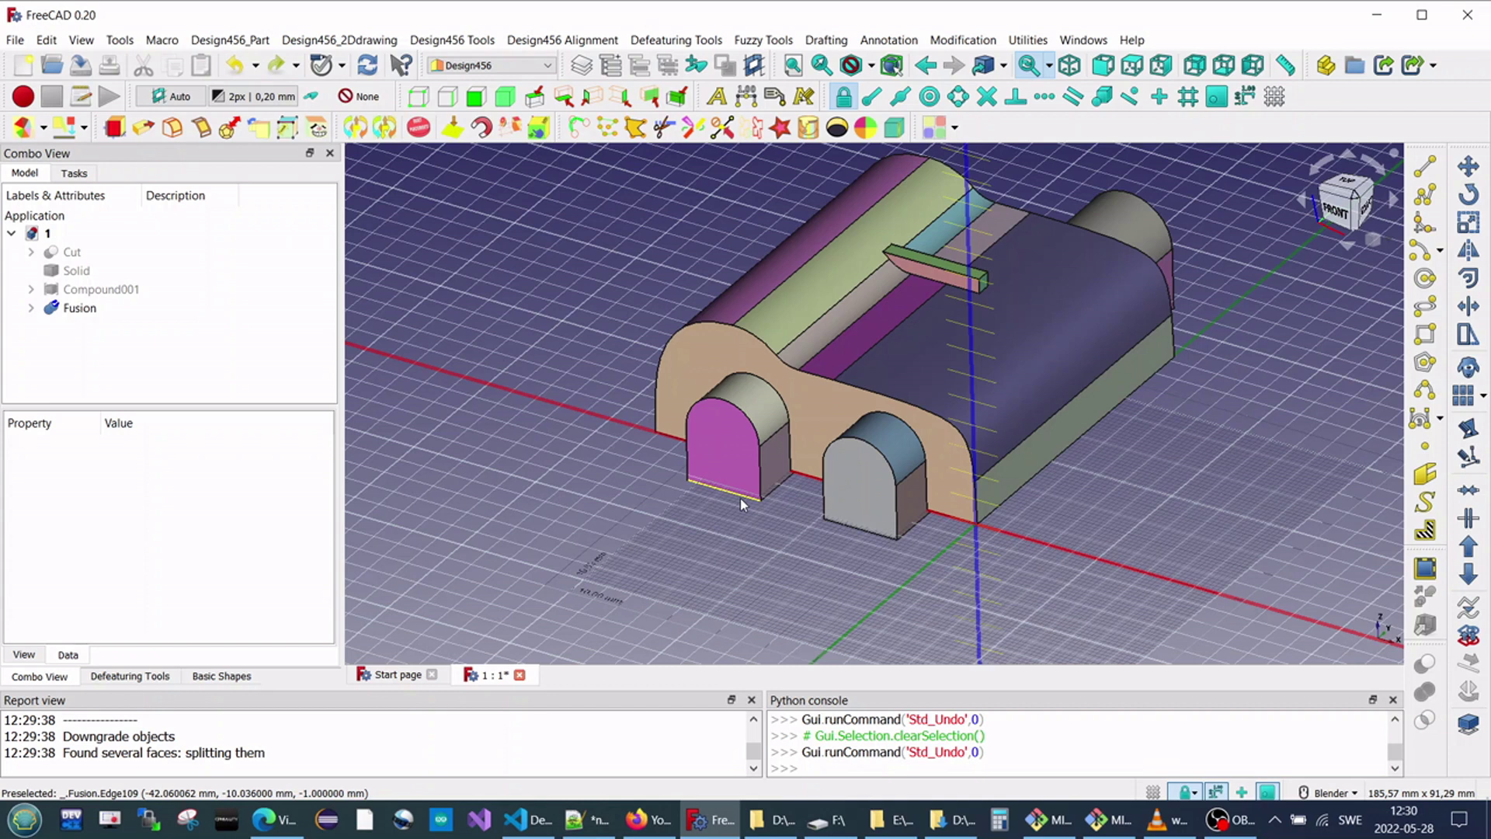
scroll(739, 497, "down", 2)
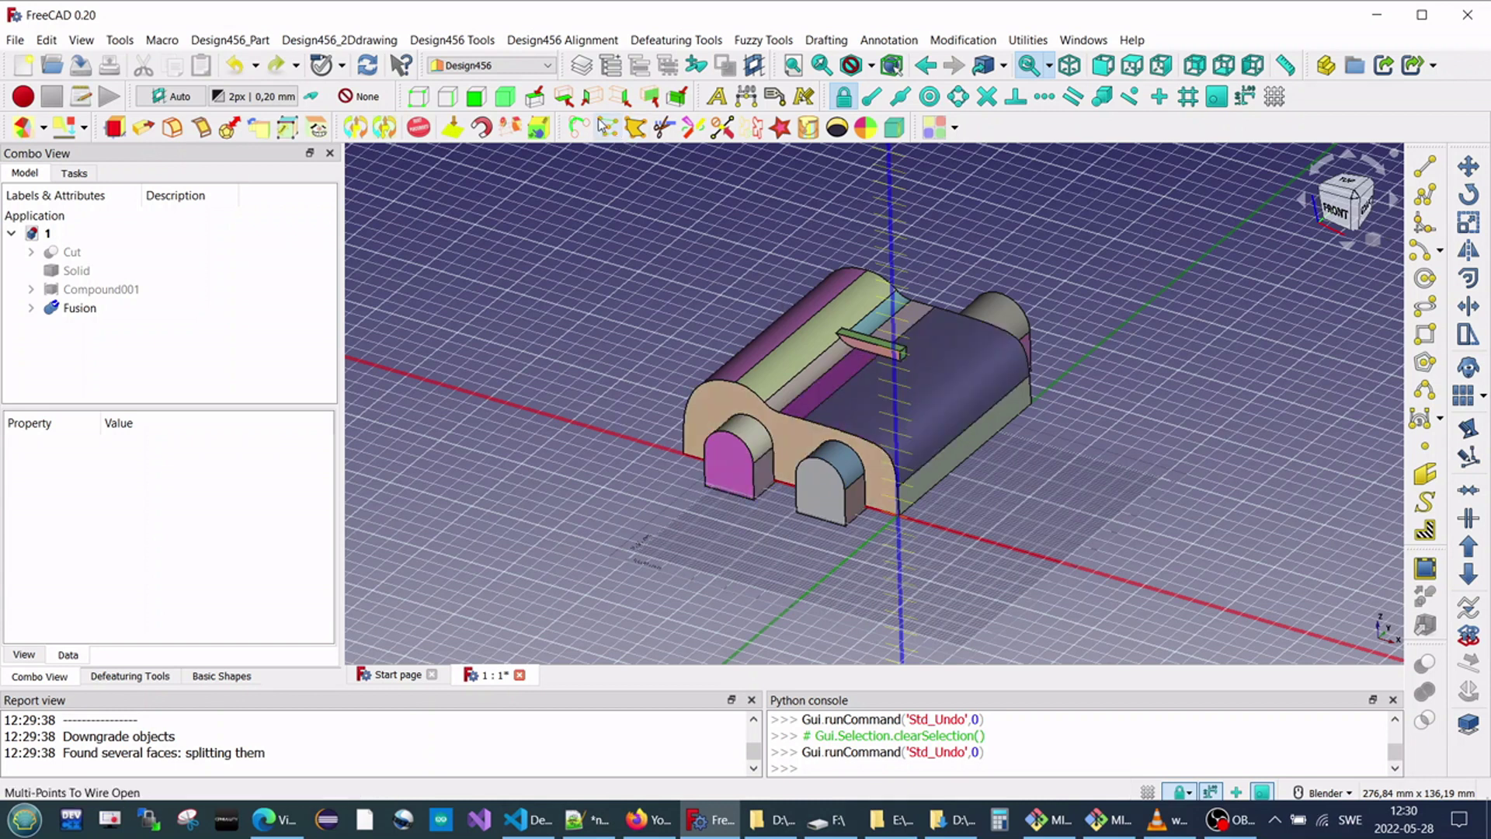
Switch to the Part workbench and delete the Fusion, keeping its four separate solids.
left_click(509, 69)
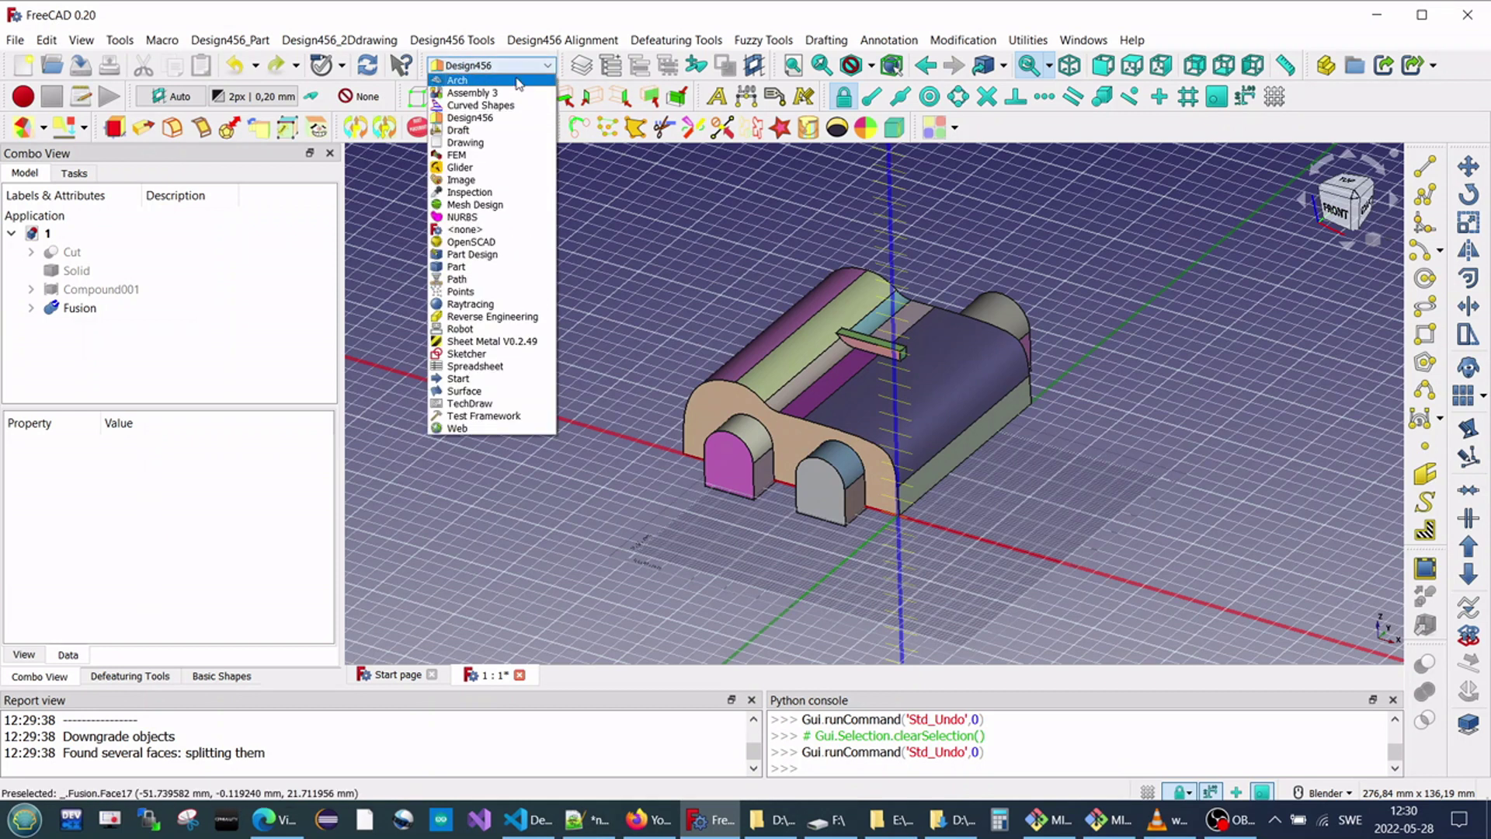
left_click(458, 266)
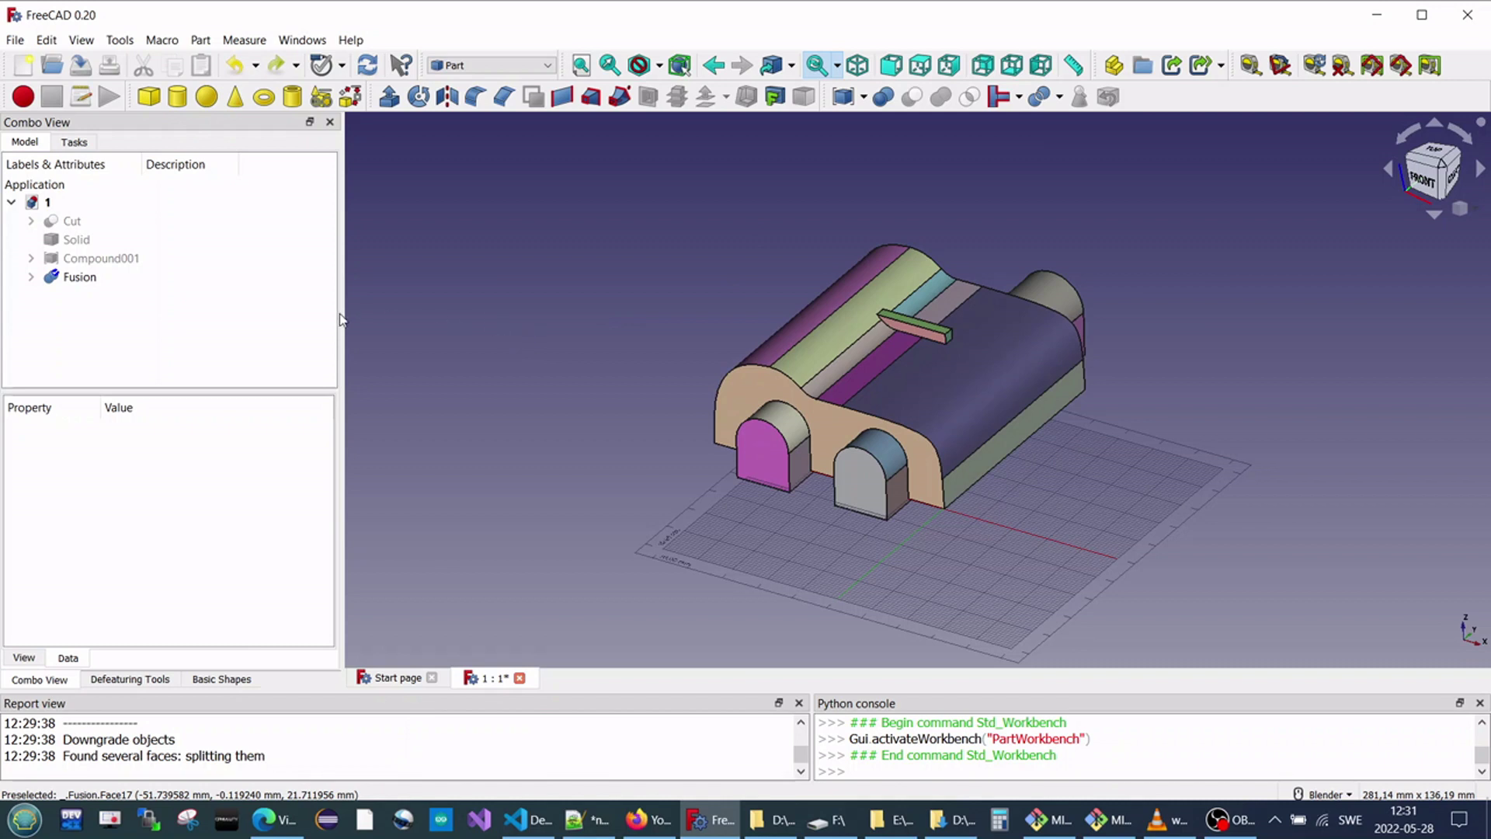
left_click(97, 277)
key("d")
key("n")
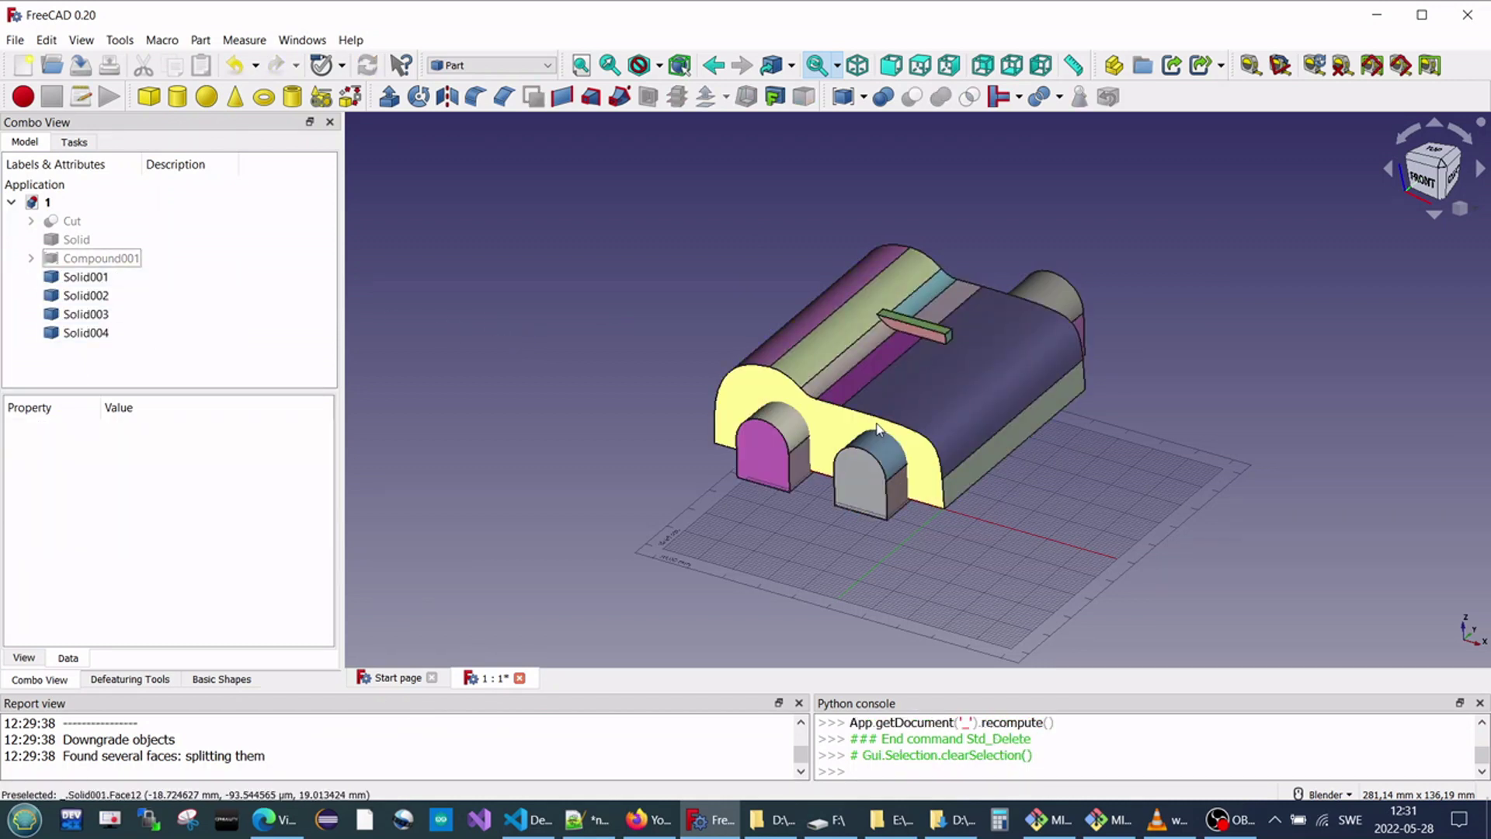
Run Check Geometry on Solid001, then select Solid001 and Solid004 for a cut.
left_click(893, 406)
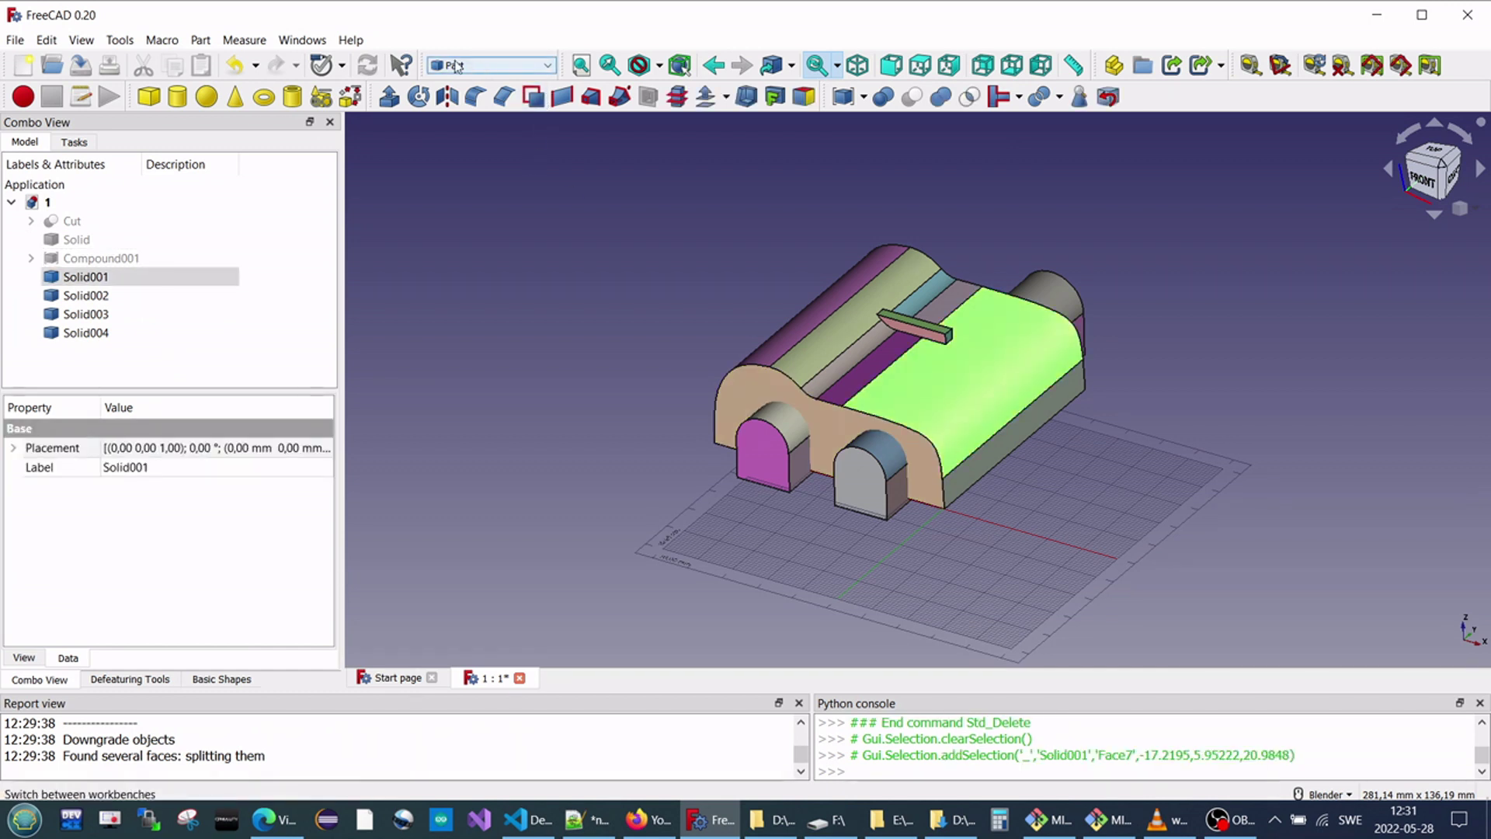
left_click(201, 39)
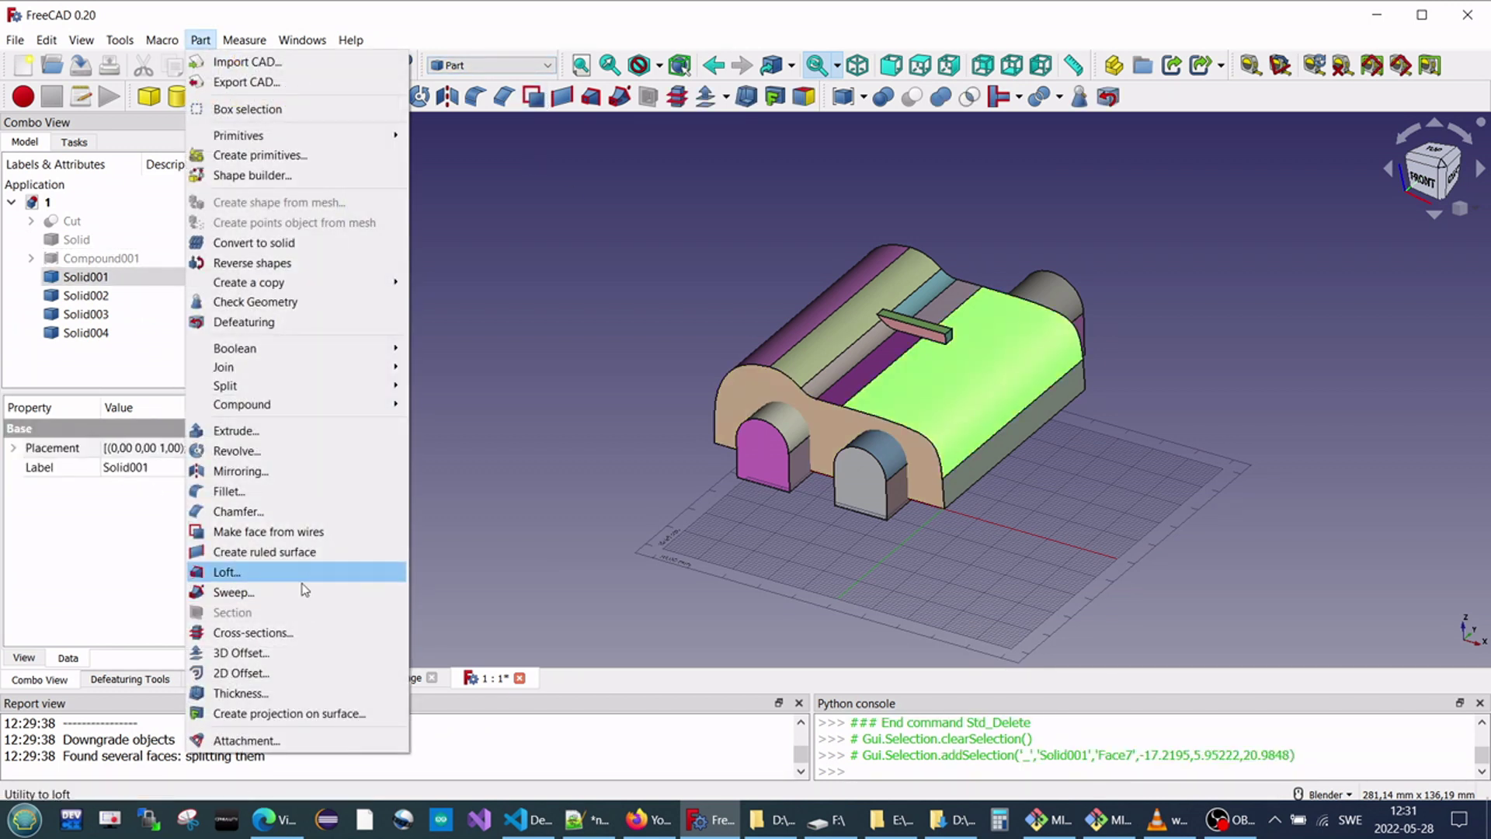
left_click(289, 303)
left_click(68, 557)
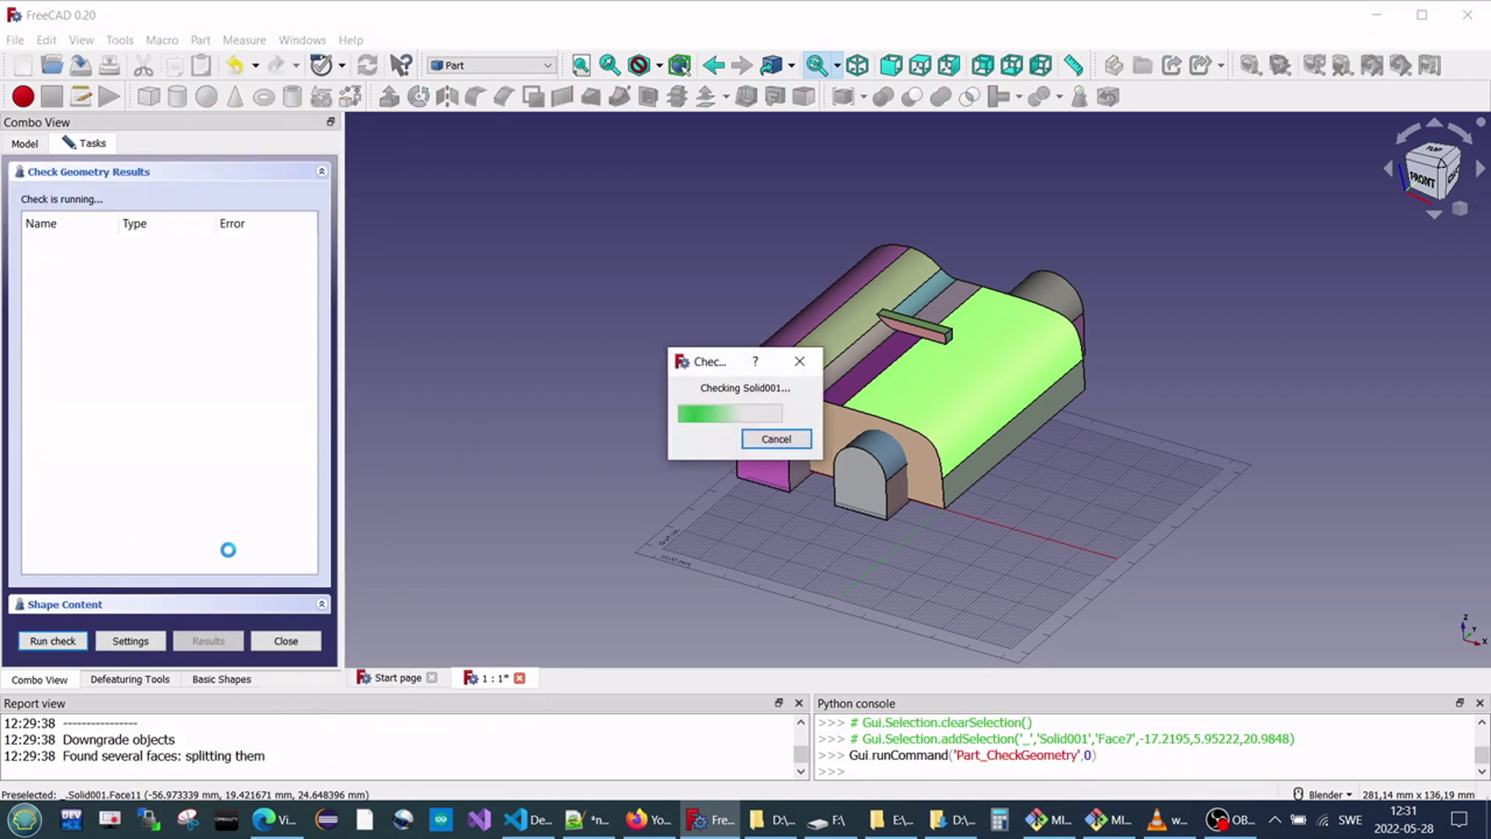
left_click(276, 642)
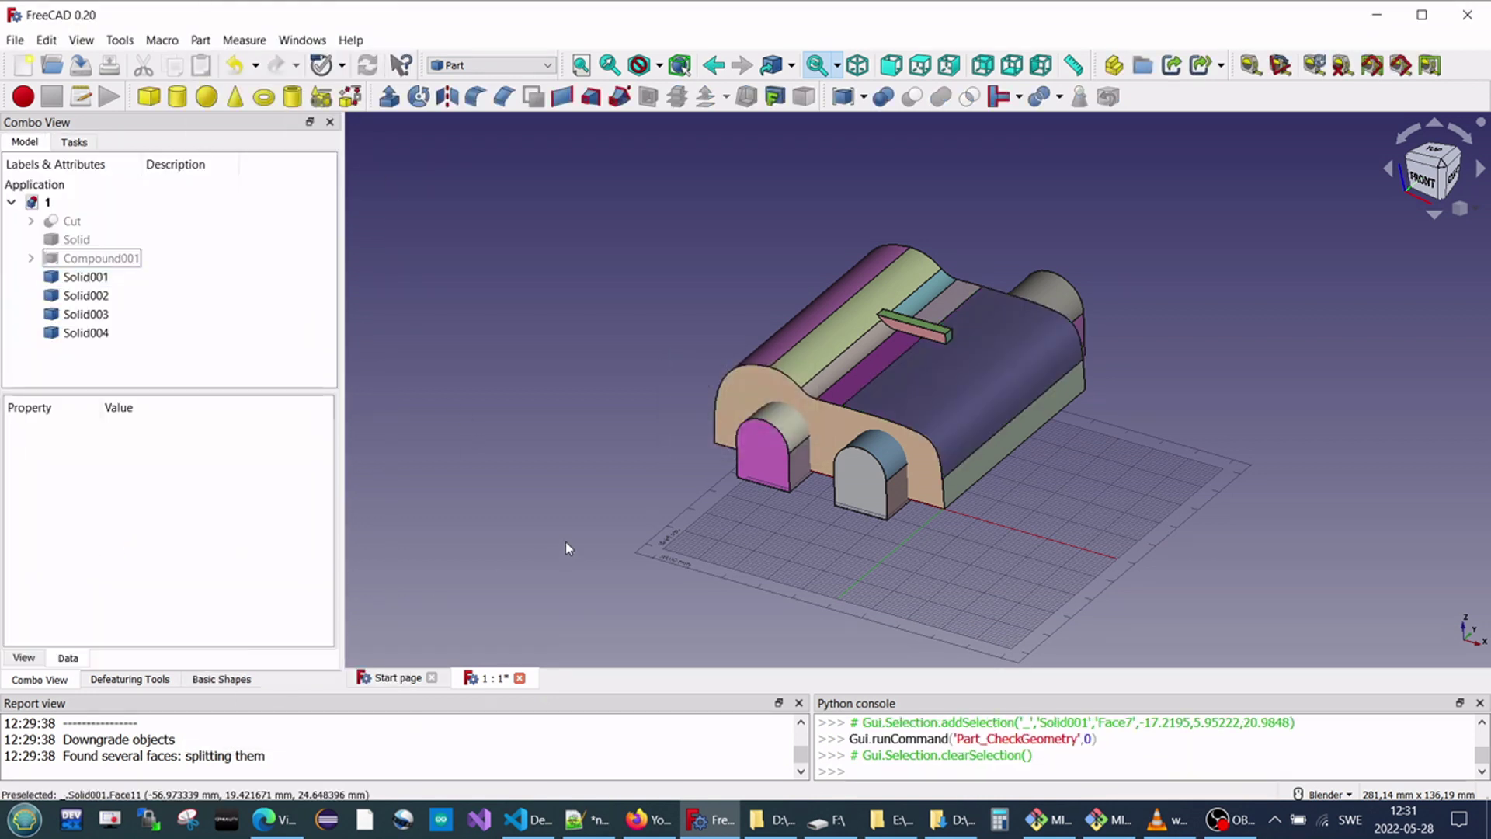
left_click(863, 405)
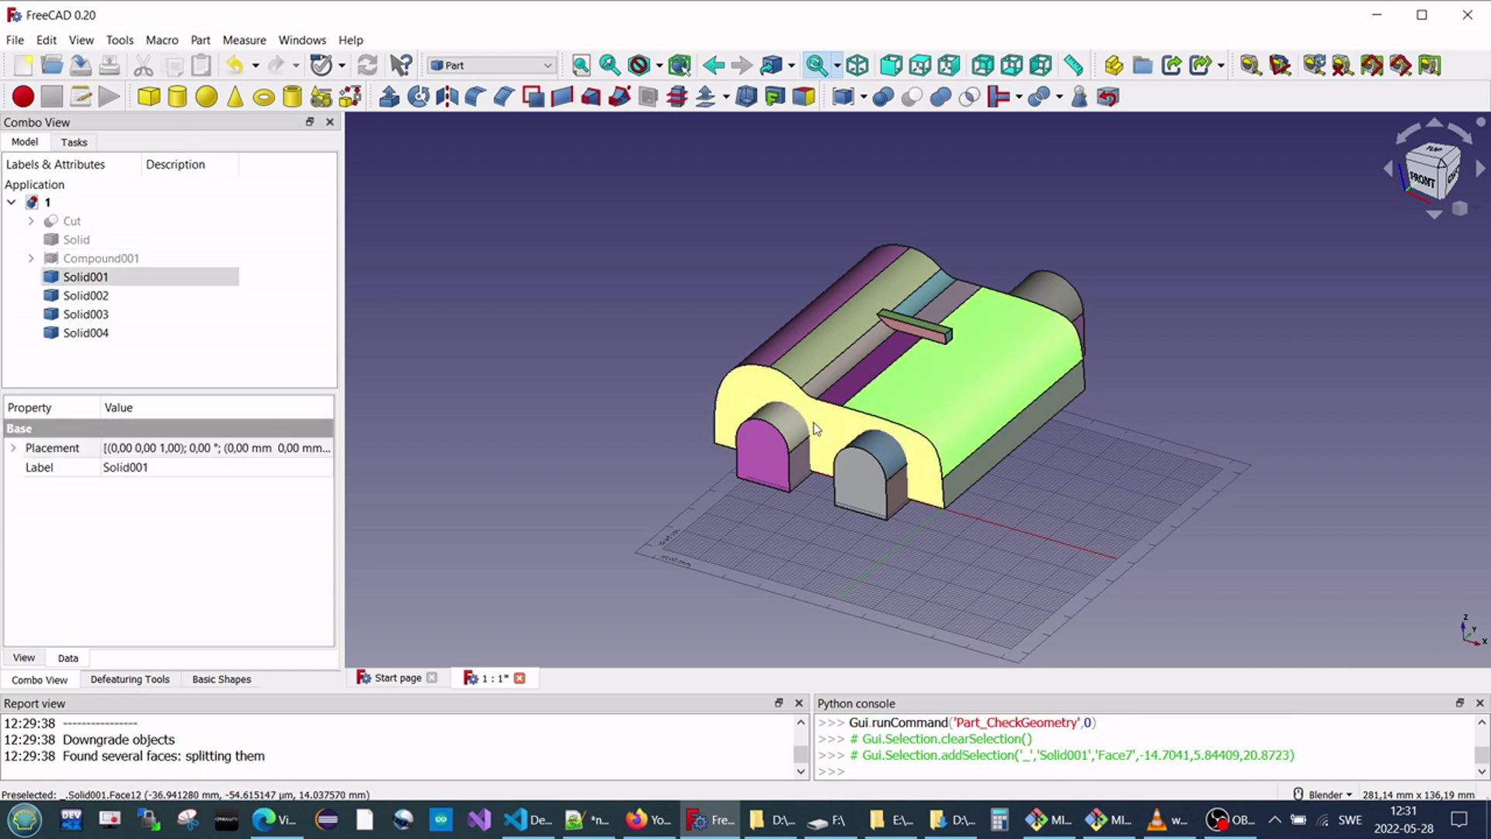
left_click(778, 437, "ctrl")
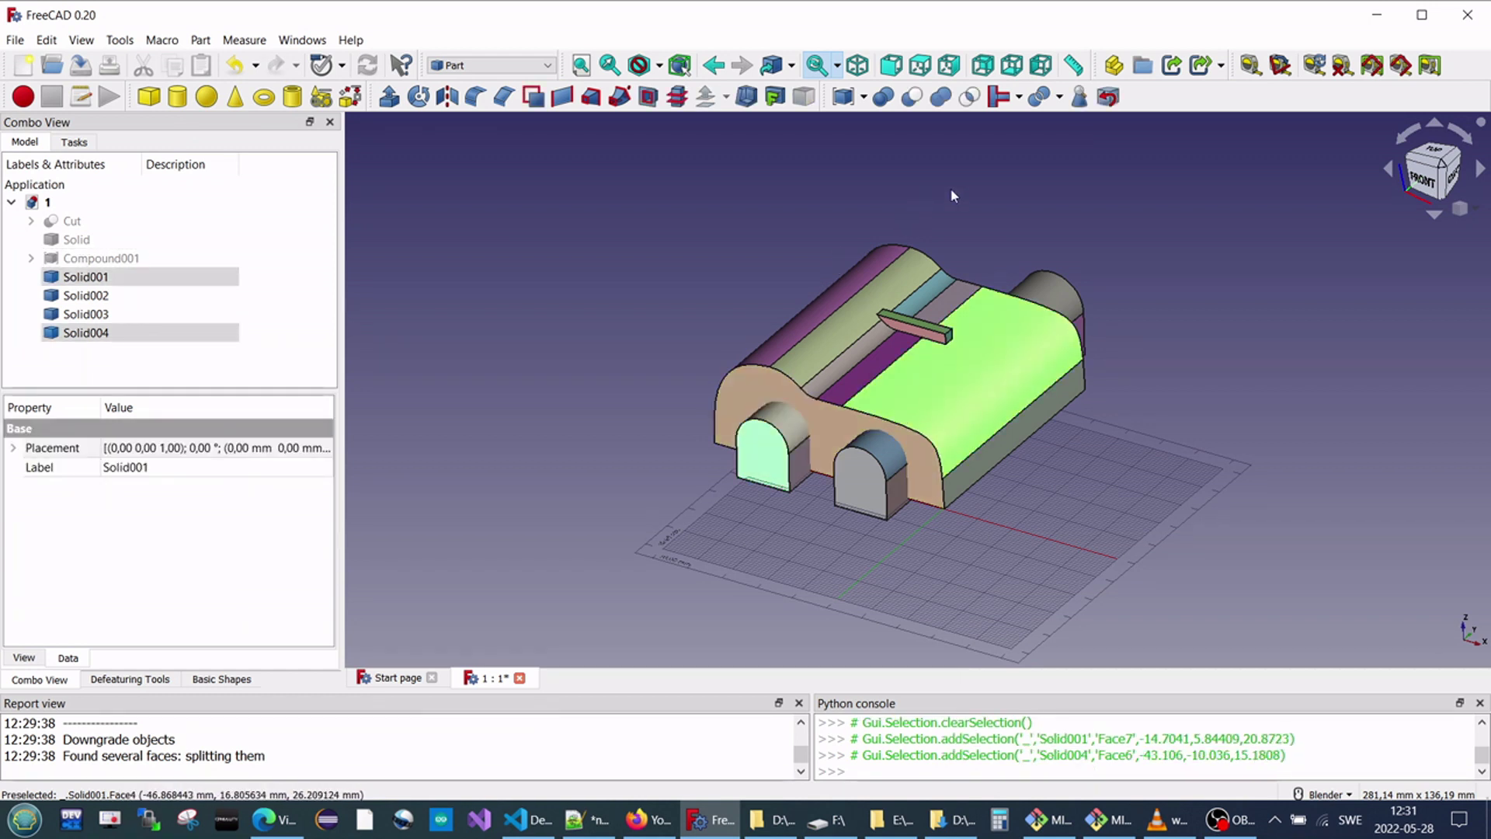
Cut Solid004 from Solid001 to make Cut001 and run Check Geometry on it.
left_click(911, 97)
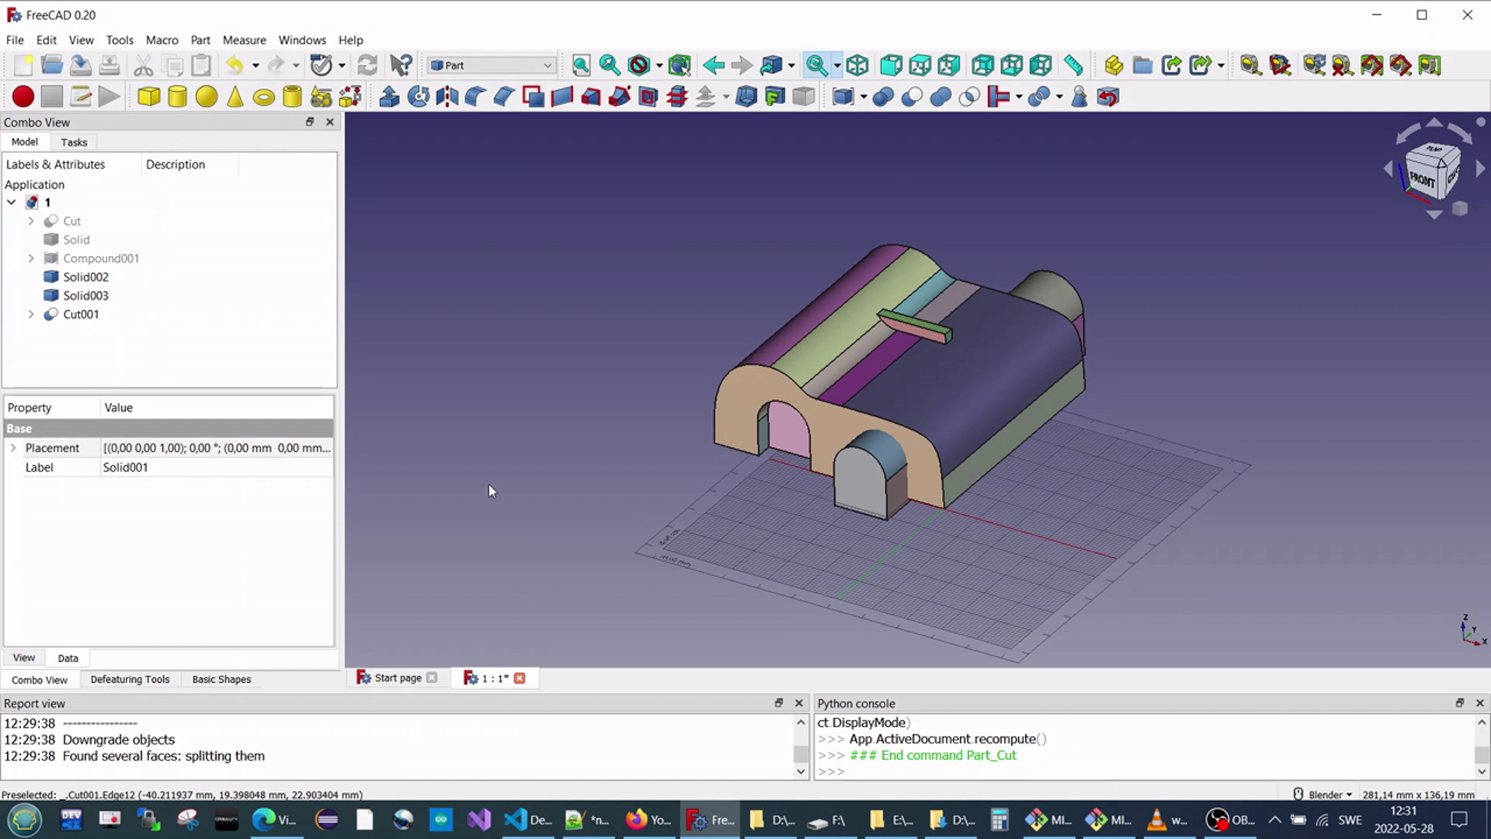
left_click(155, 315)
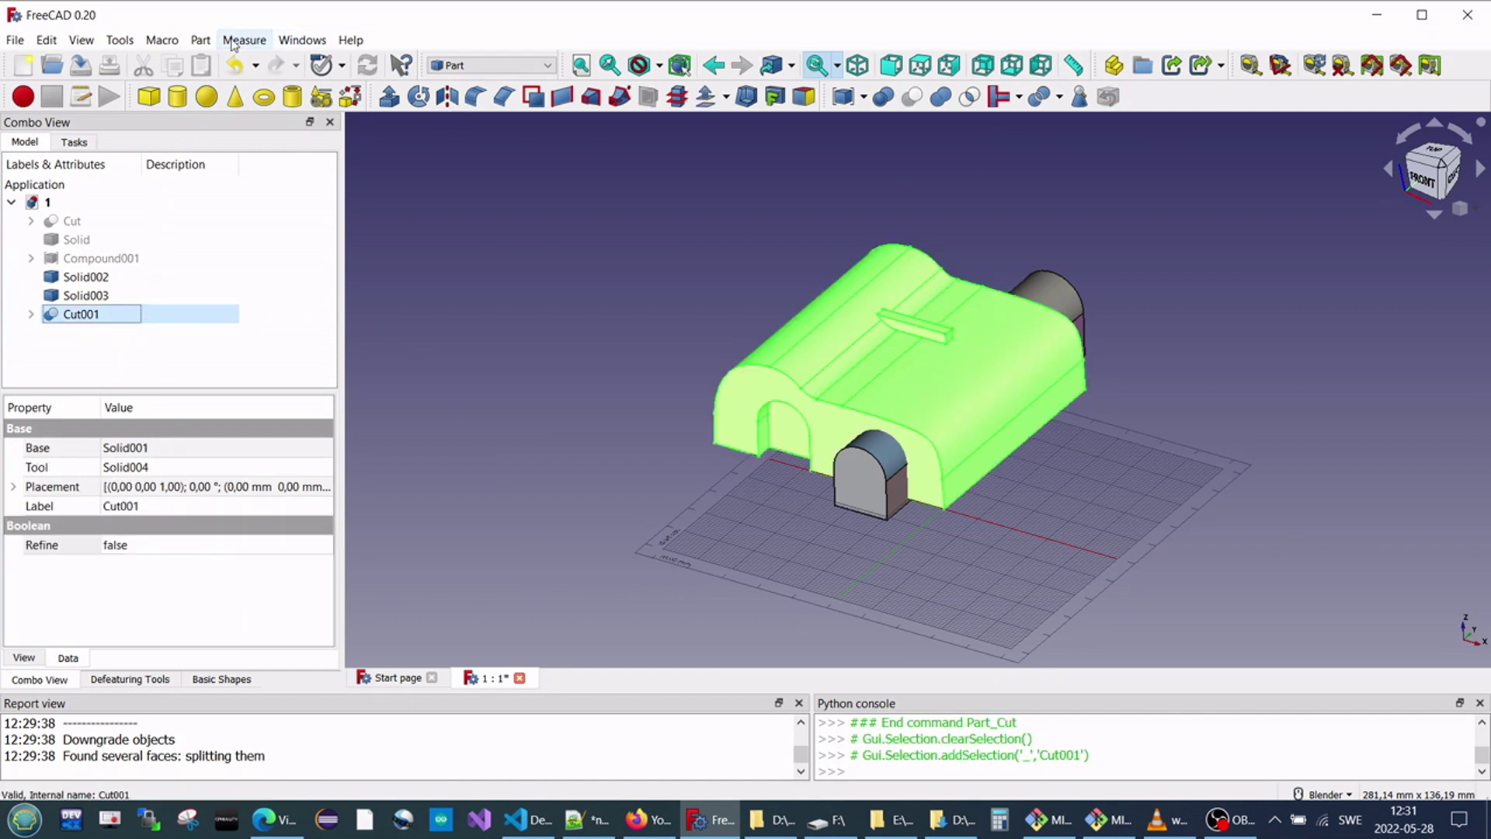
left_click(200, 39)
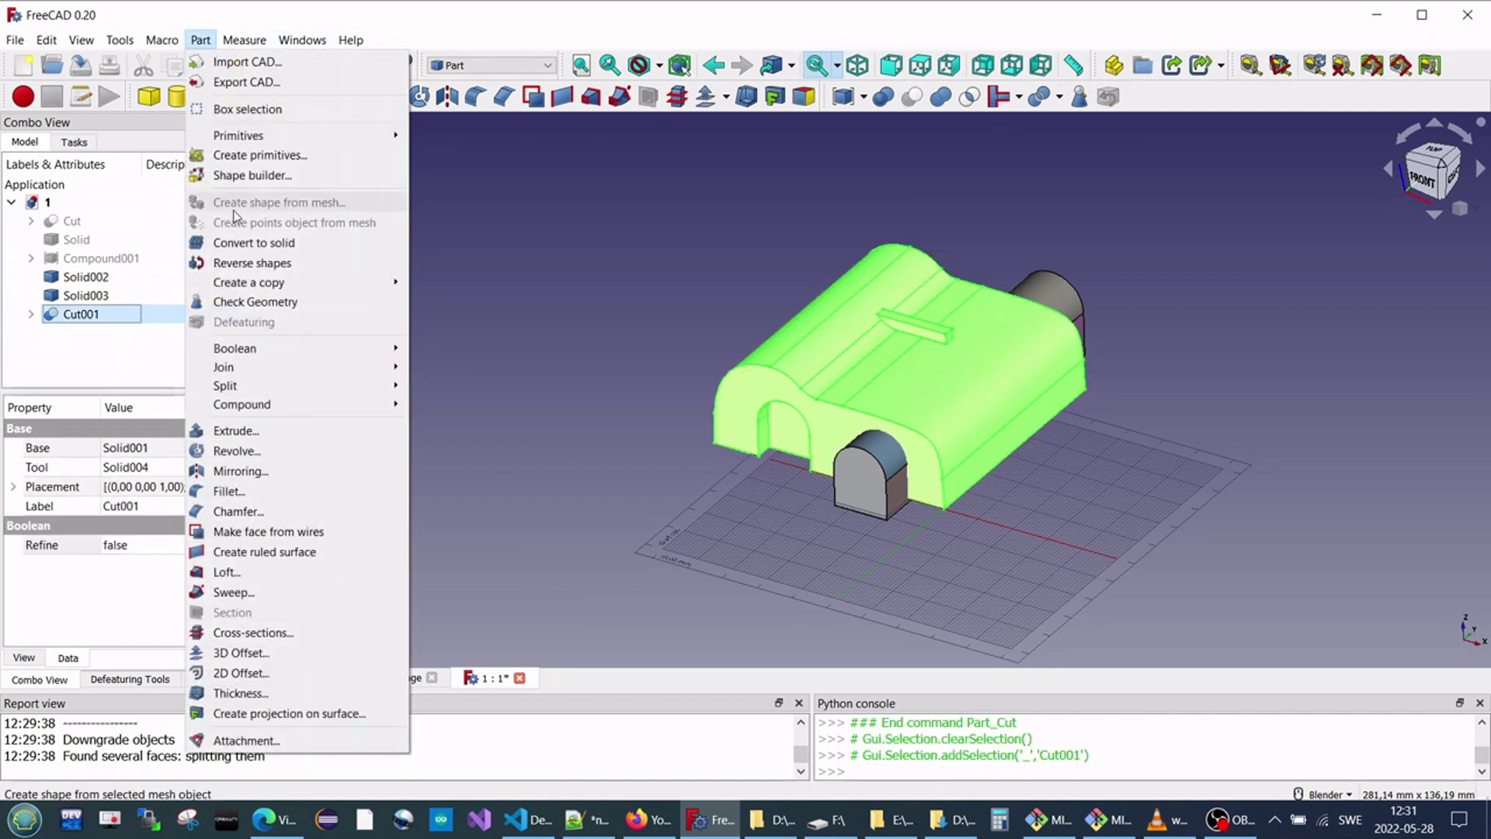
left_click(259, 302)
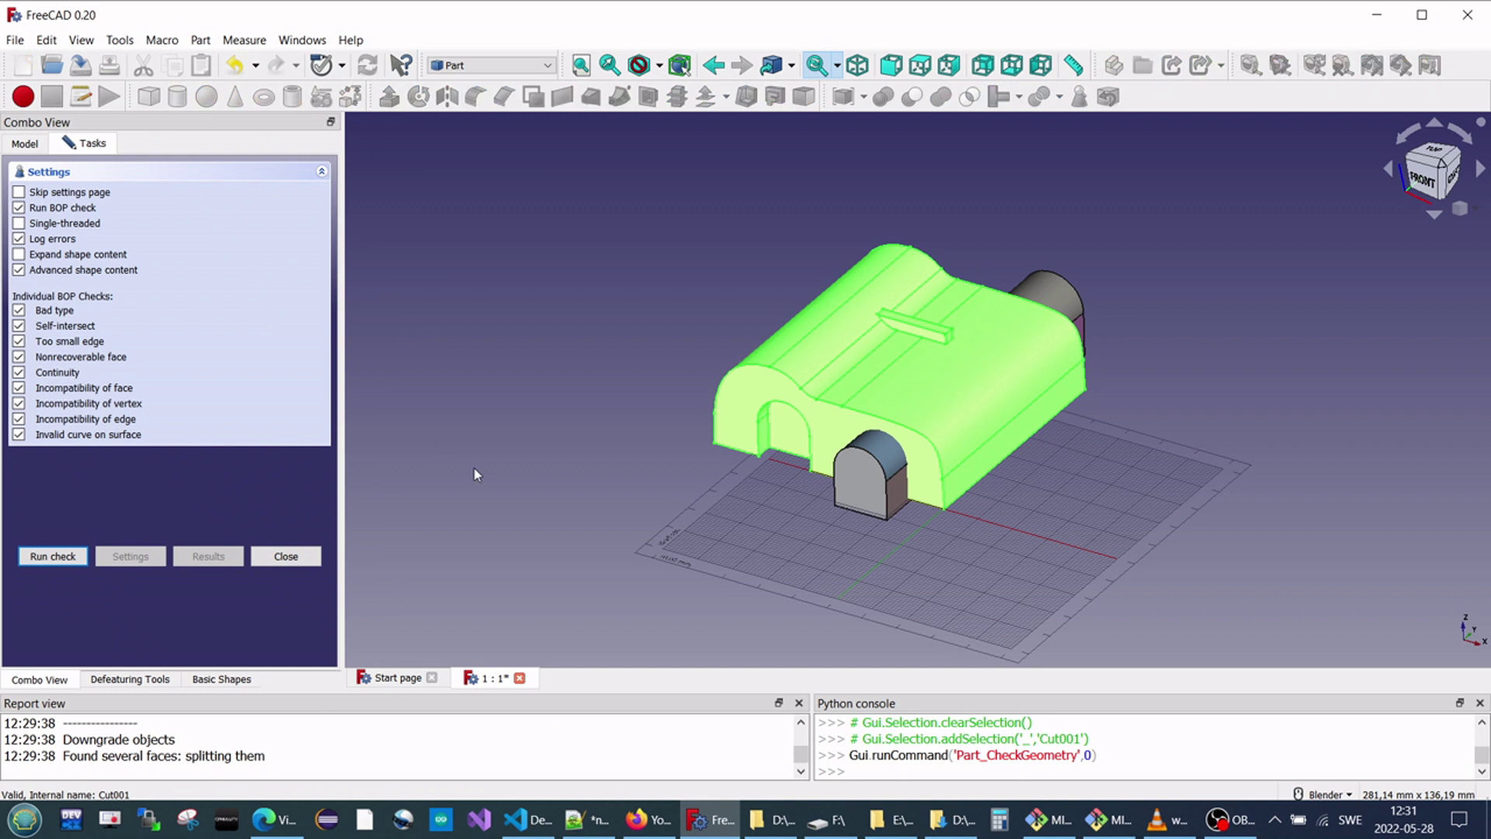
left_click(46, 557)
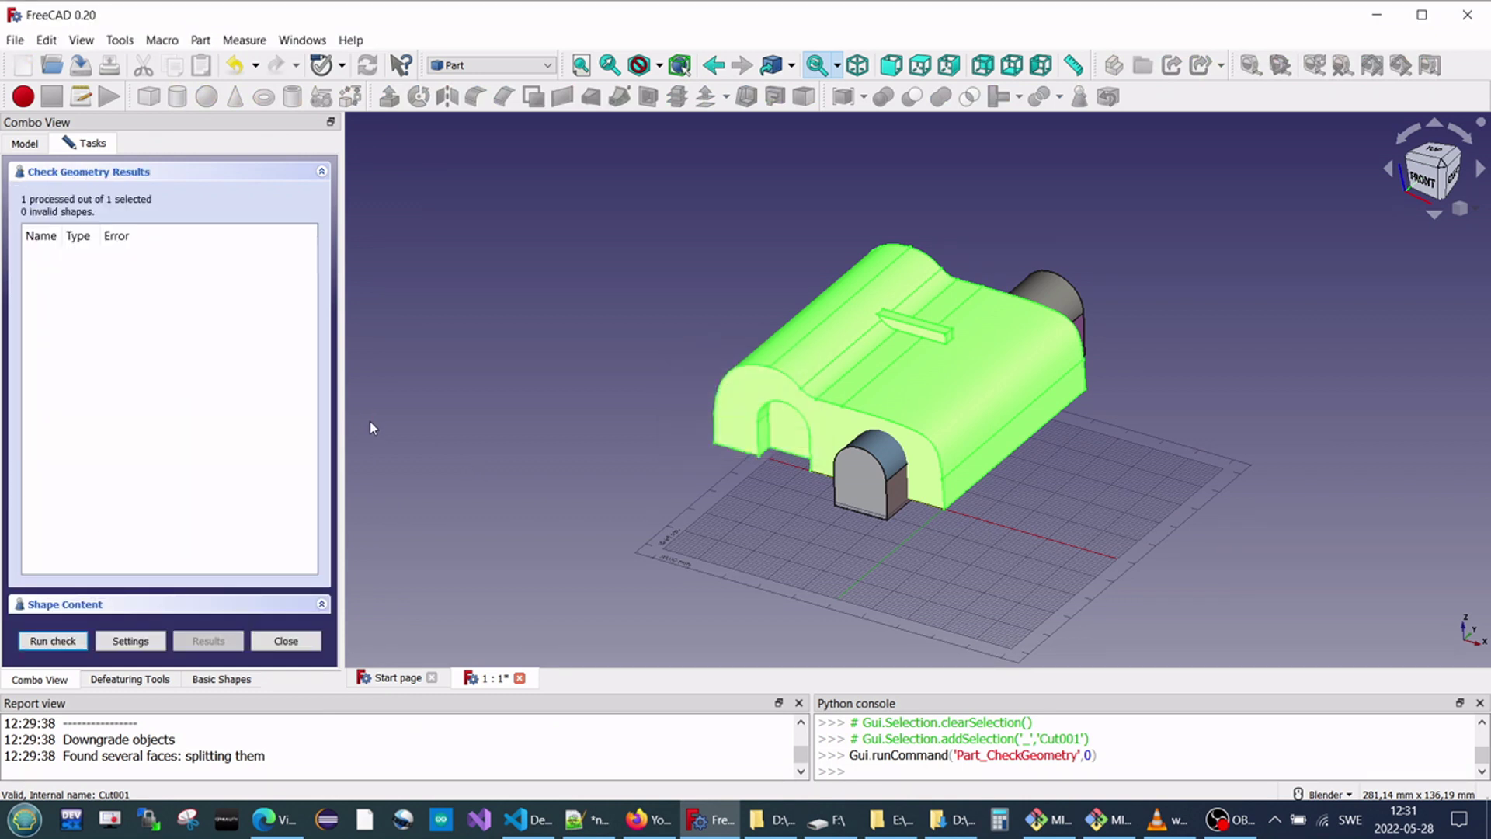
left_click(284, 642)
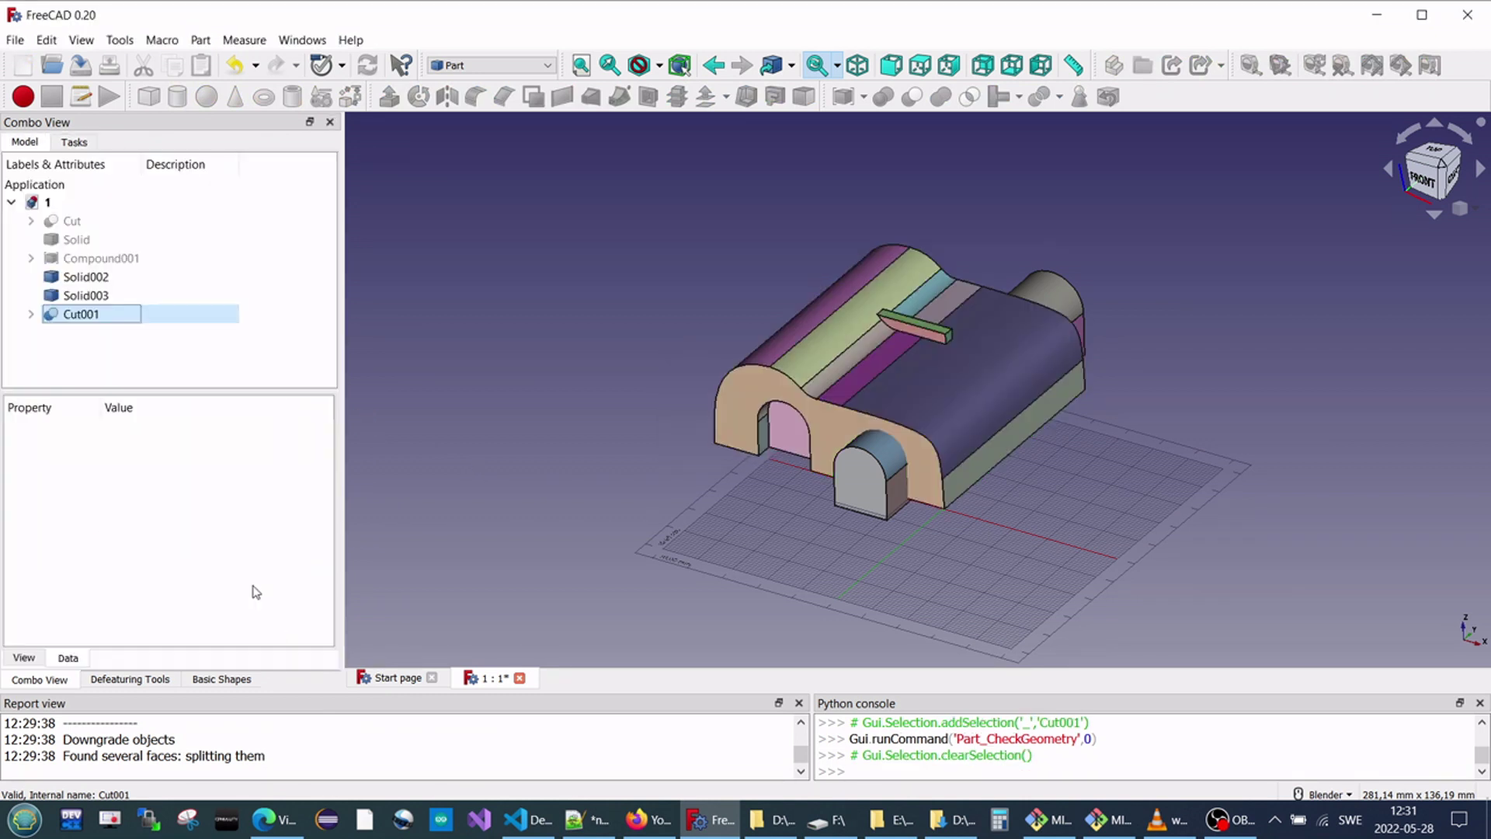
Set Cut001's Refine property to true.
left_click(116, 313)
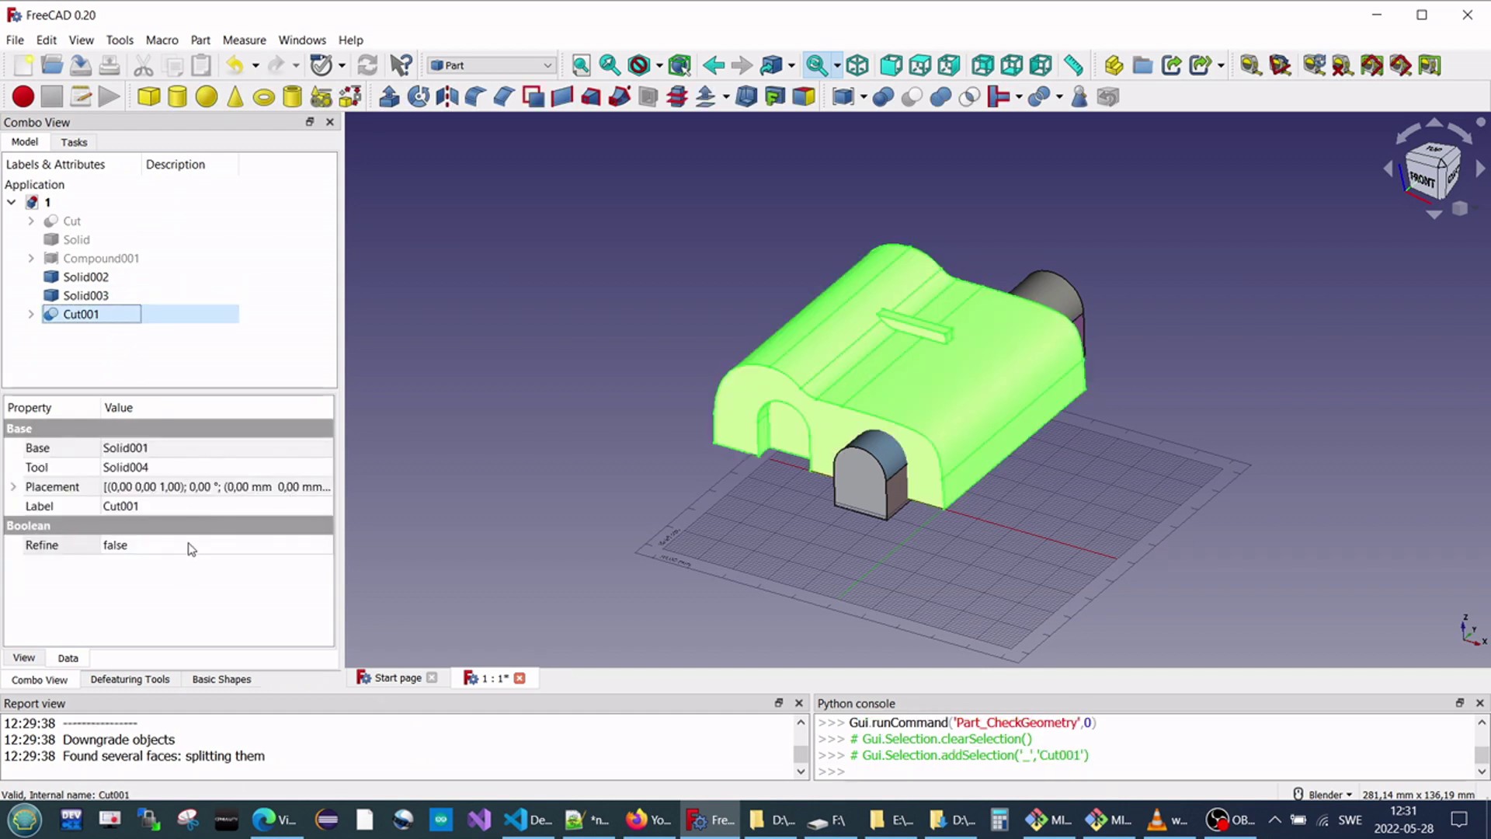
left_click(191, 549)
left_click(183, 575)
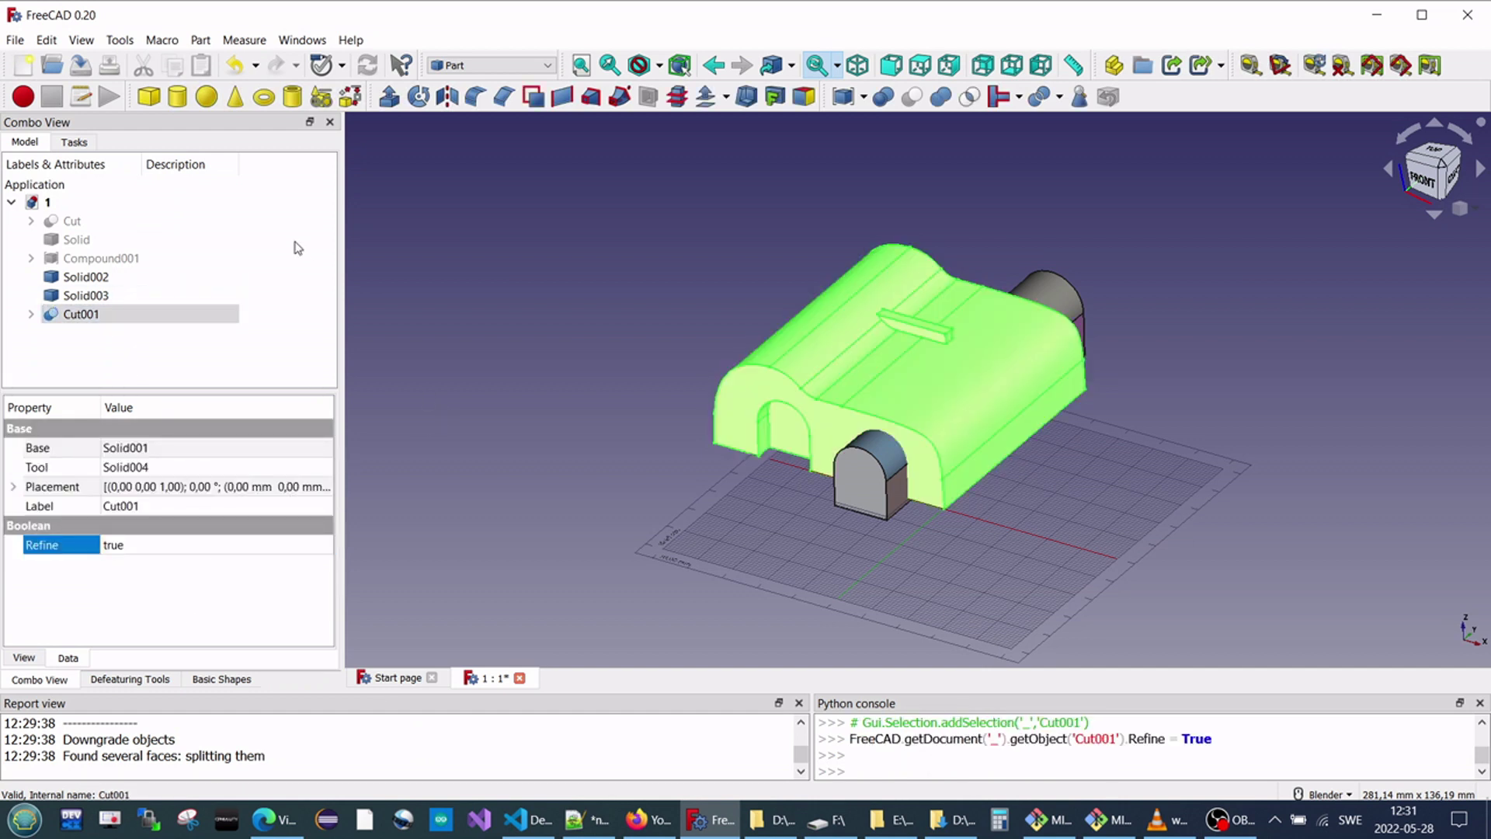
left_click(167, 314)
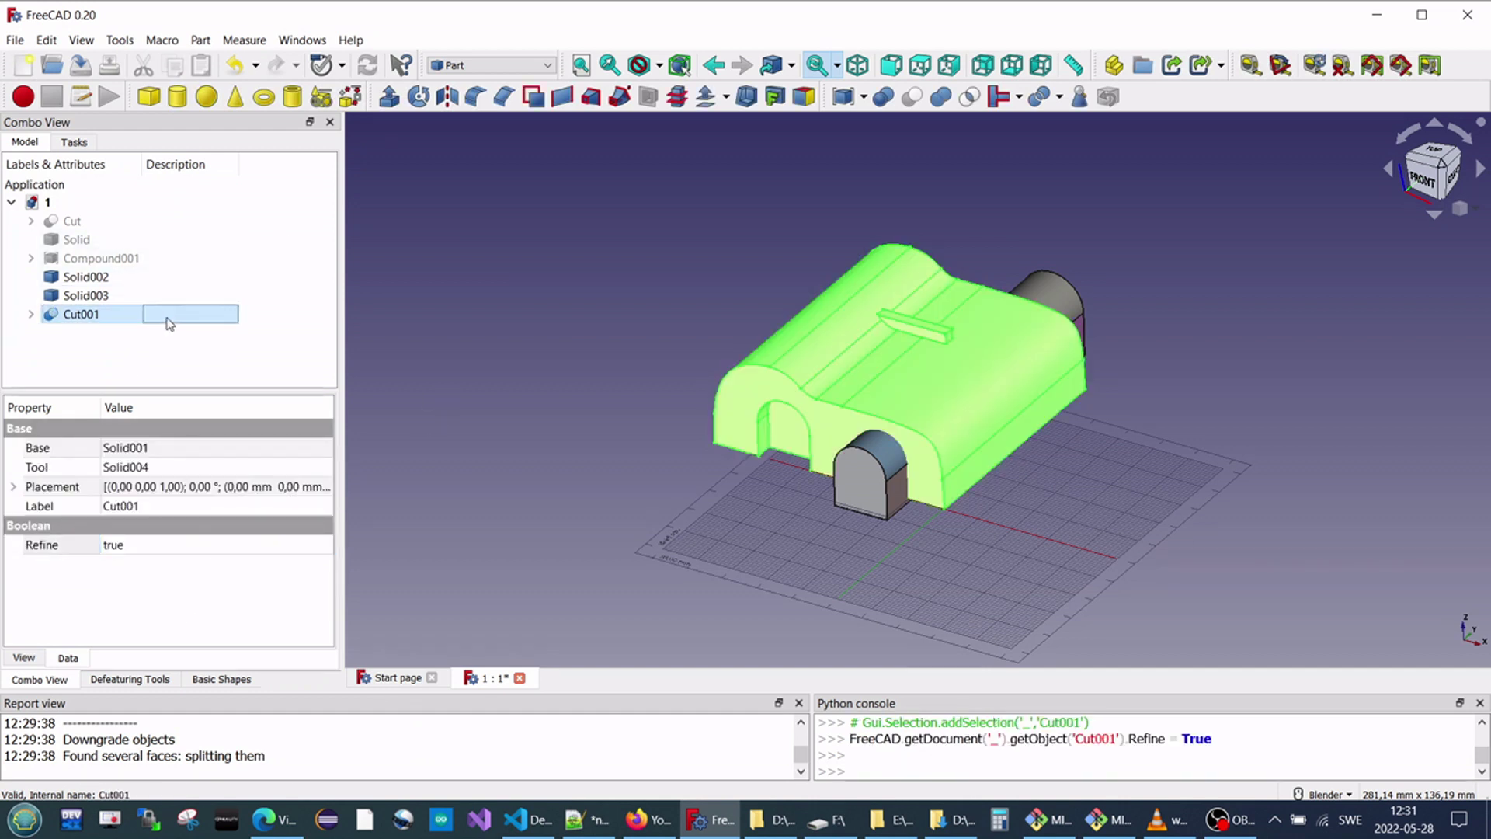
Re-run Check Geometry on the refined Cut001, confirming 0 invalid shapes.
left_click(202, 40)
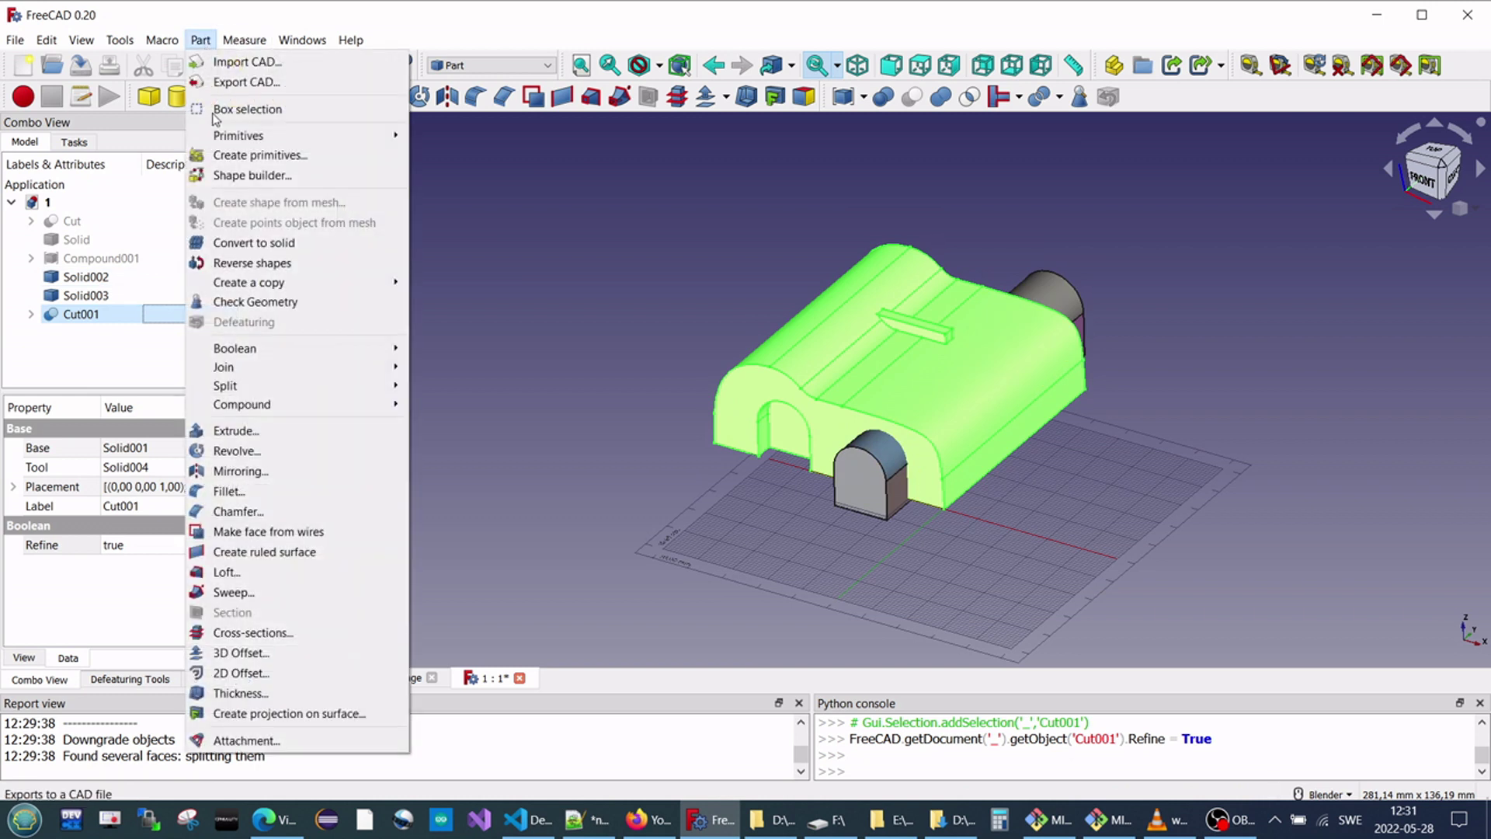
left_click(256, 302)
left_click(52, 556)
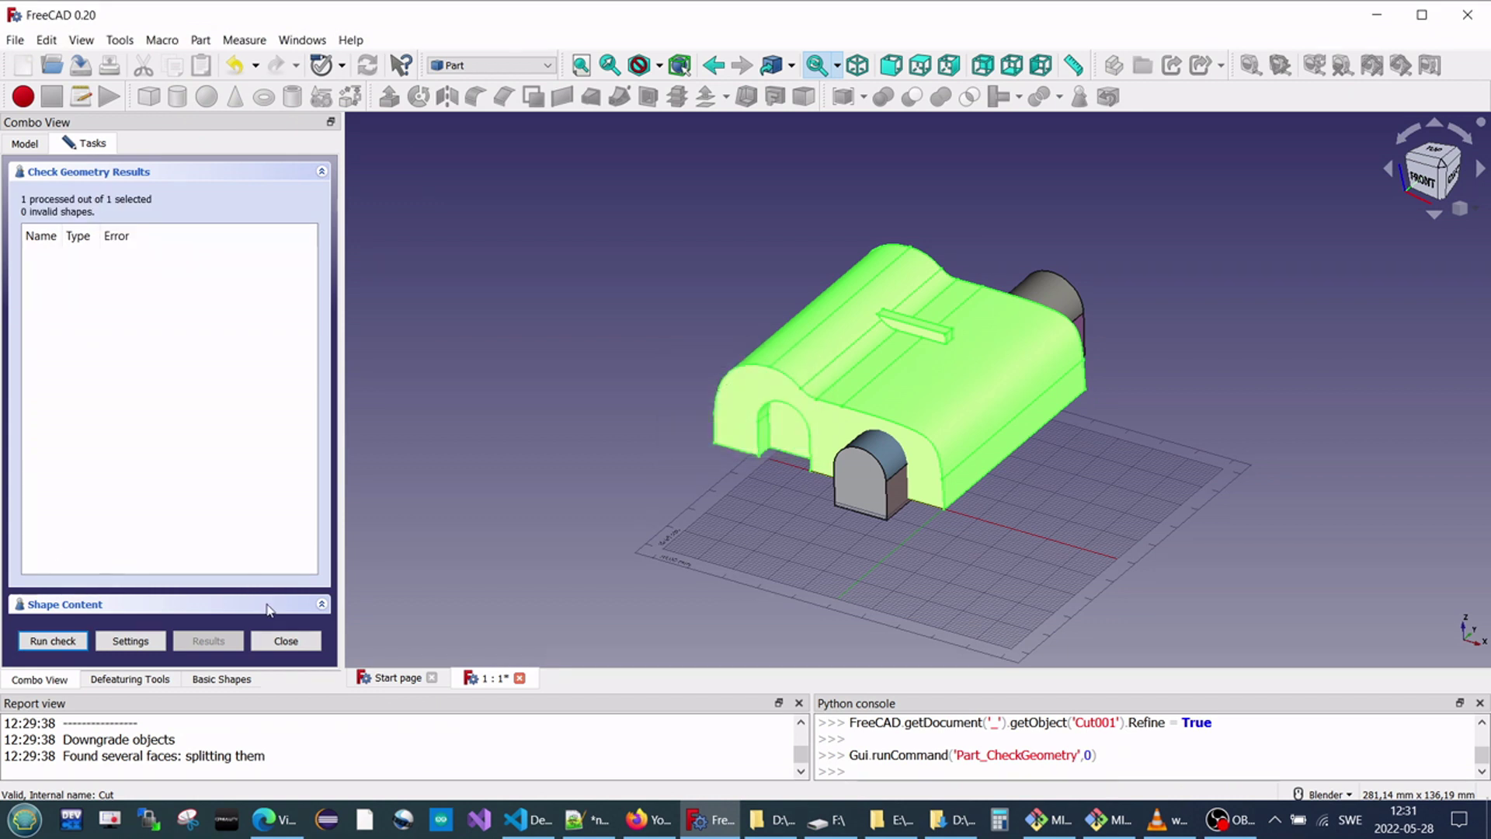
left_click(273, 641)
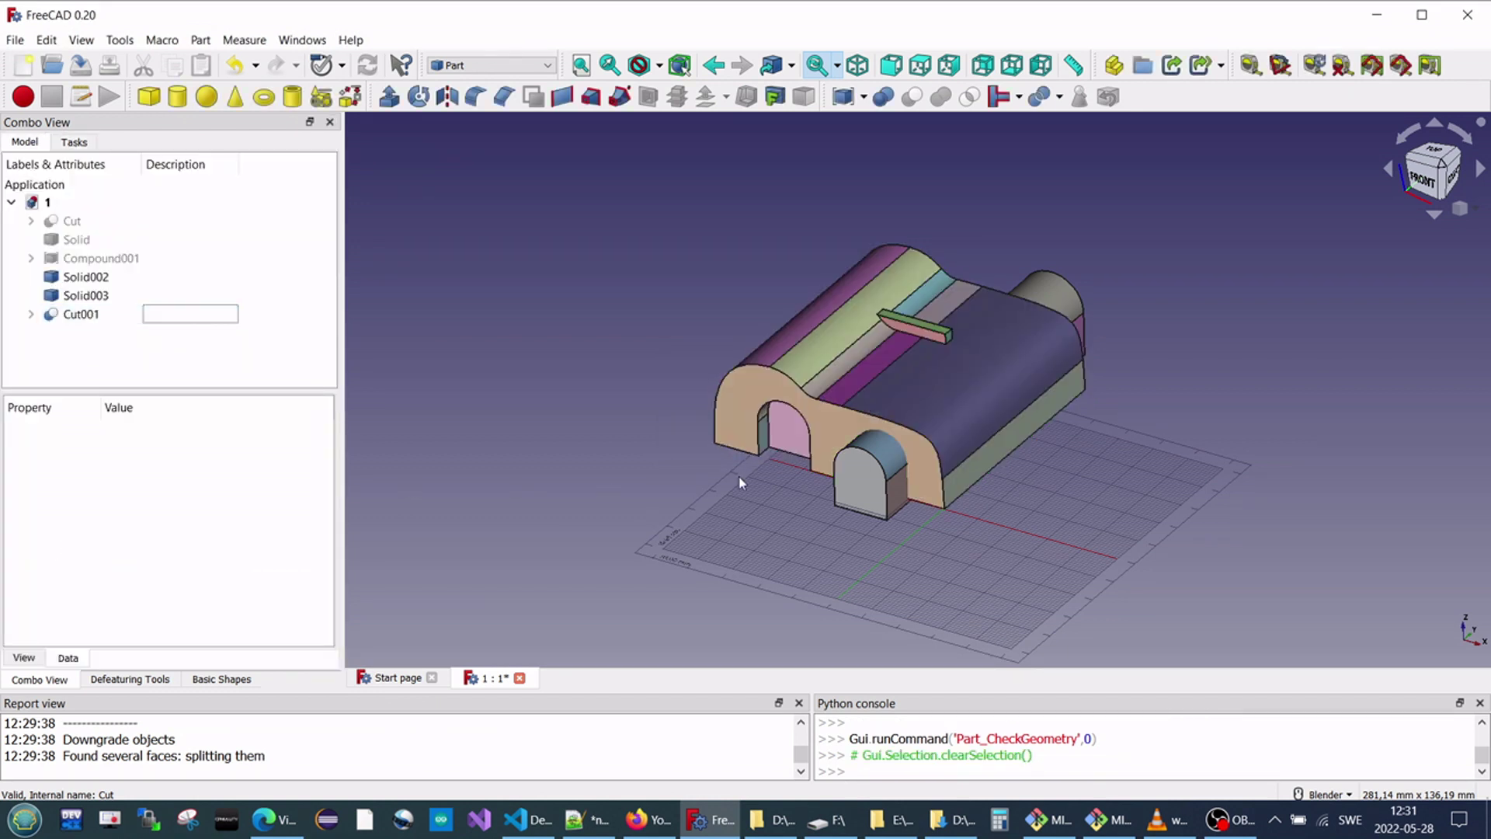
Cut Solid003 from Cut001 to make Cut002, then Solid002 from Cut002 to make Cut003.
left_click(931, 424)
left_click(888, 457, "ctrl")
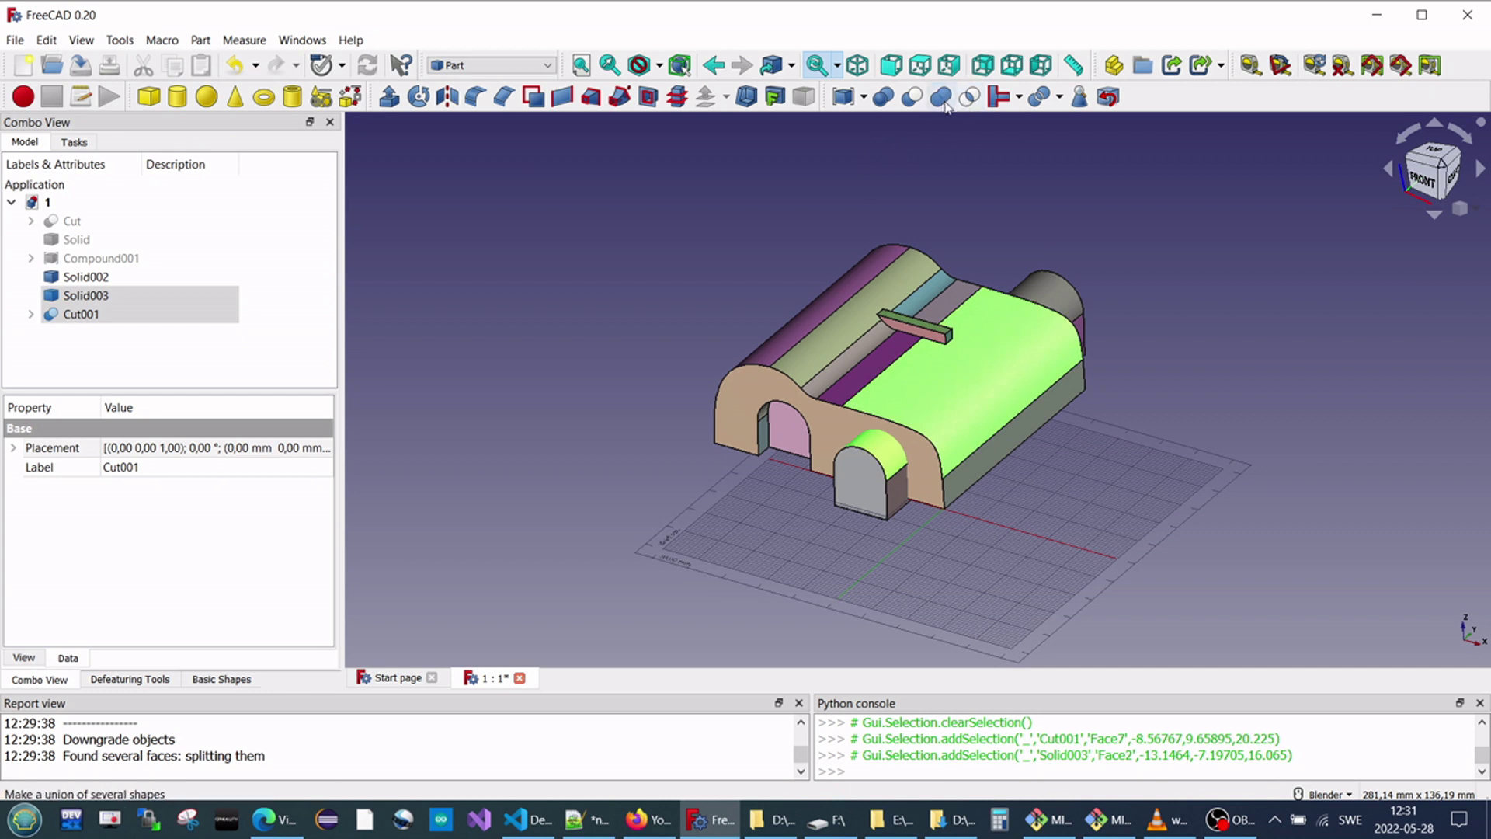
left_click(913, 98)
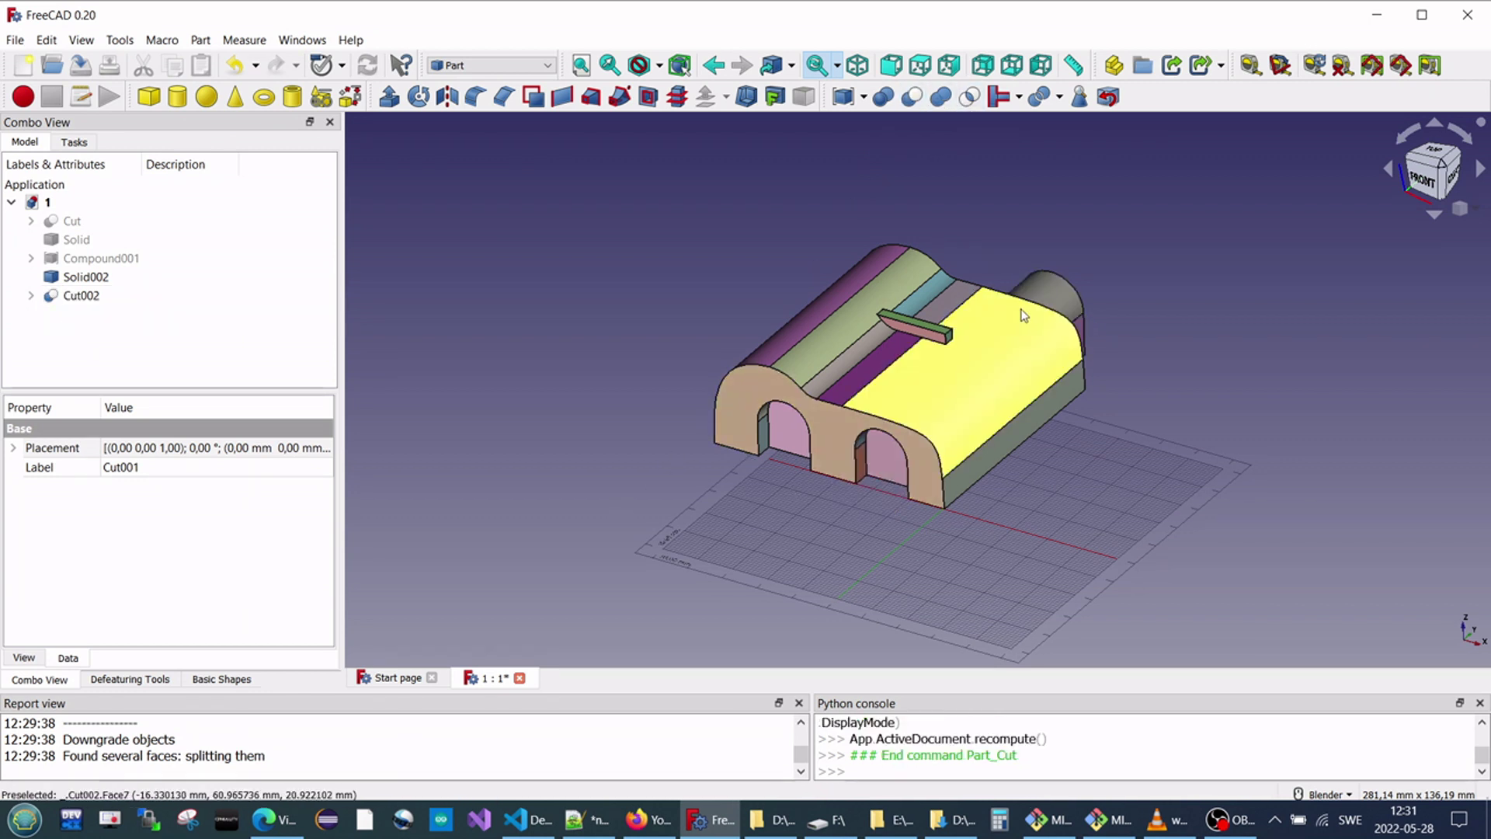
left_click(1000, 327)
left_click(1069, 299, "ctrl")
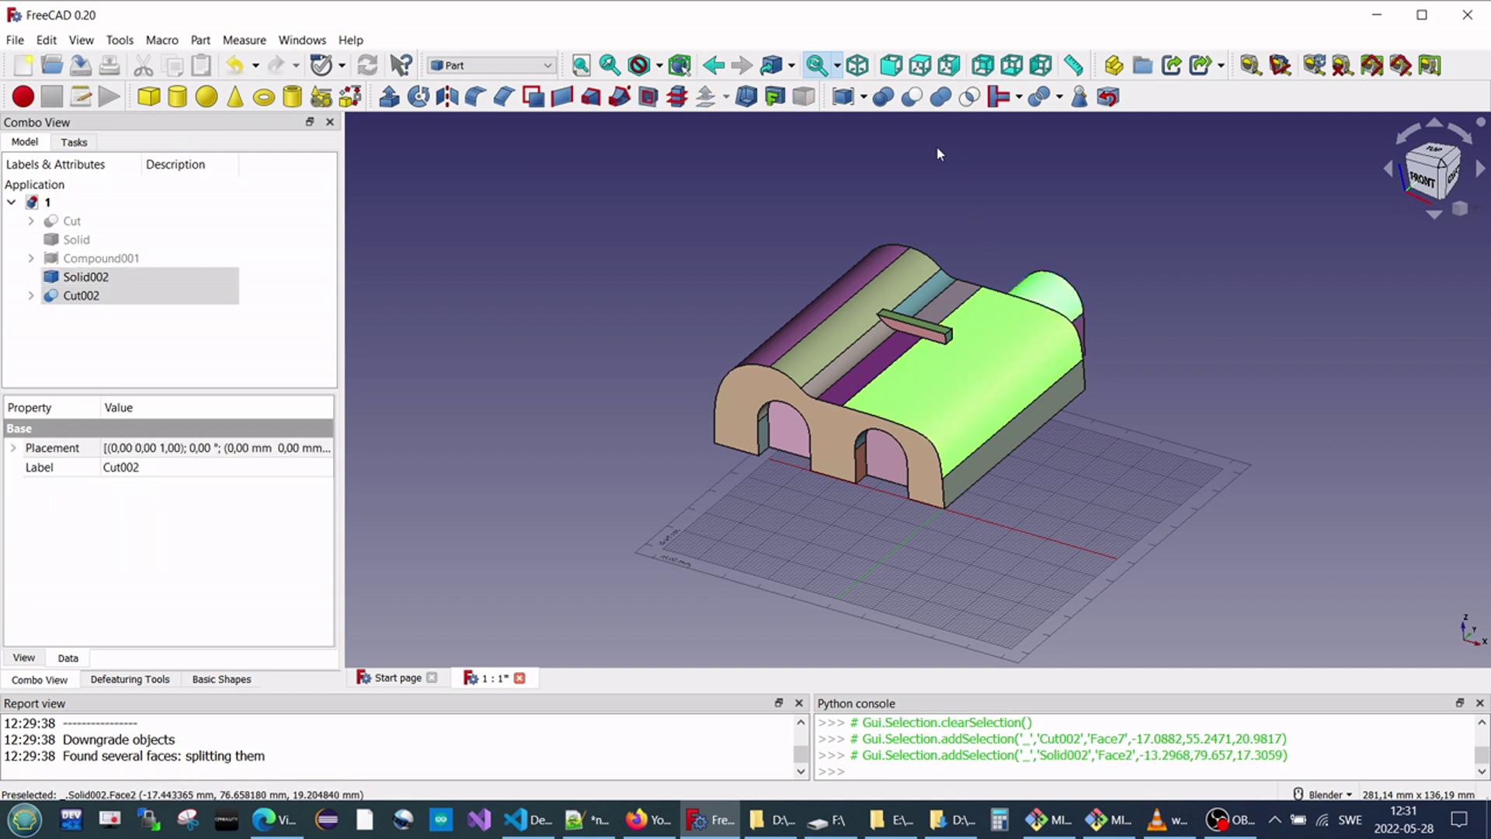
left_click(913, 97)
Set Cut003's Refine property to true.
left_click(133, 276)
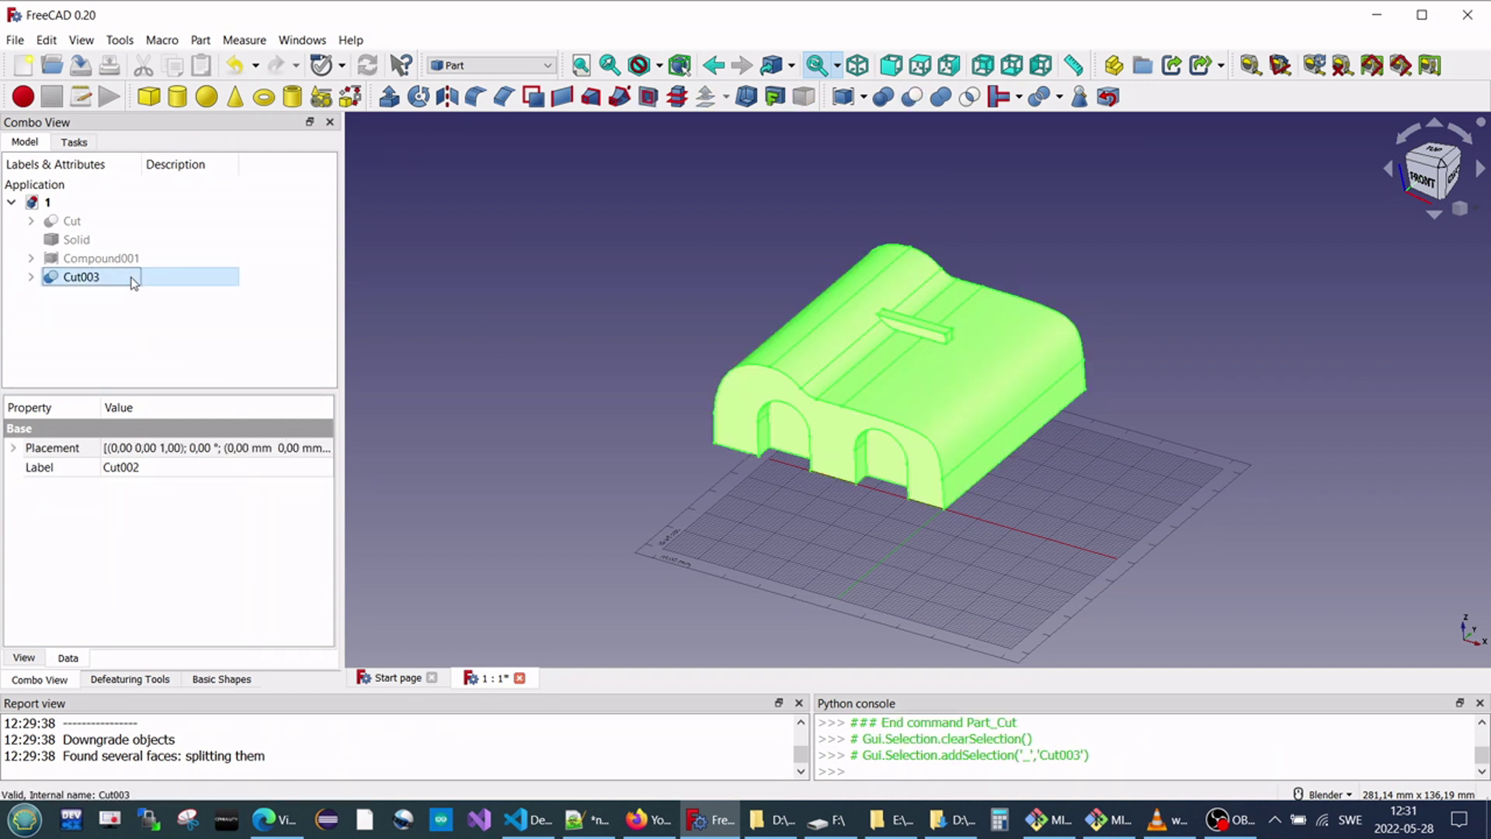
left_click(169, 544)
left_click(166, 545)
left_click(159, 578)
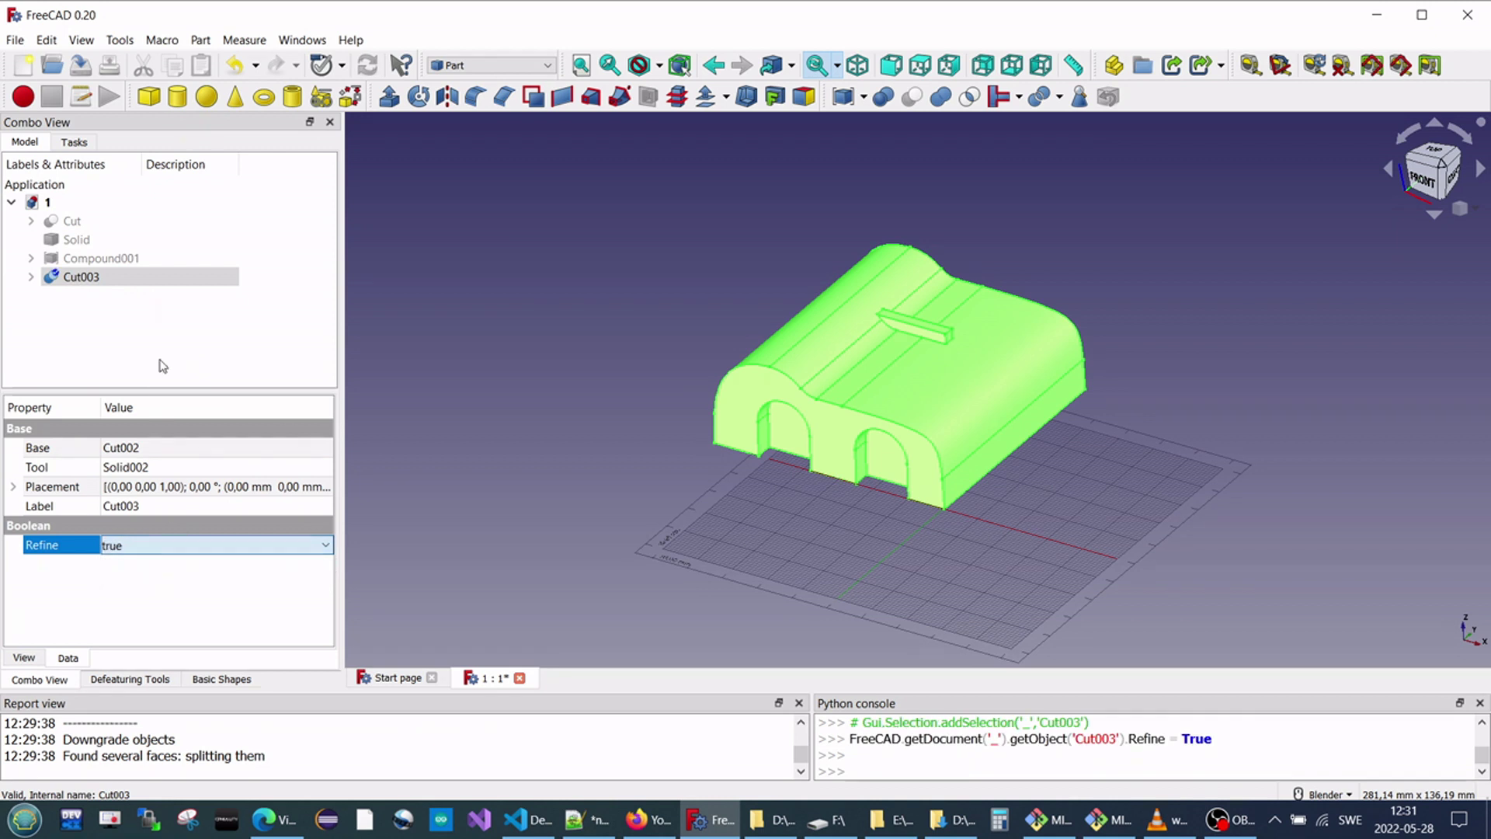
left_click(85, 291)
left_click(28, 278)
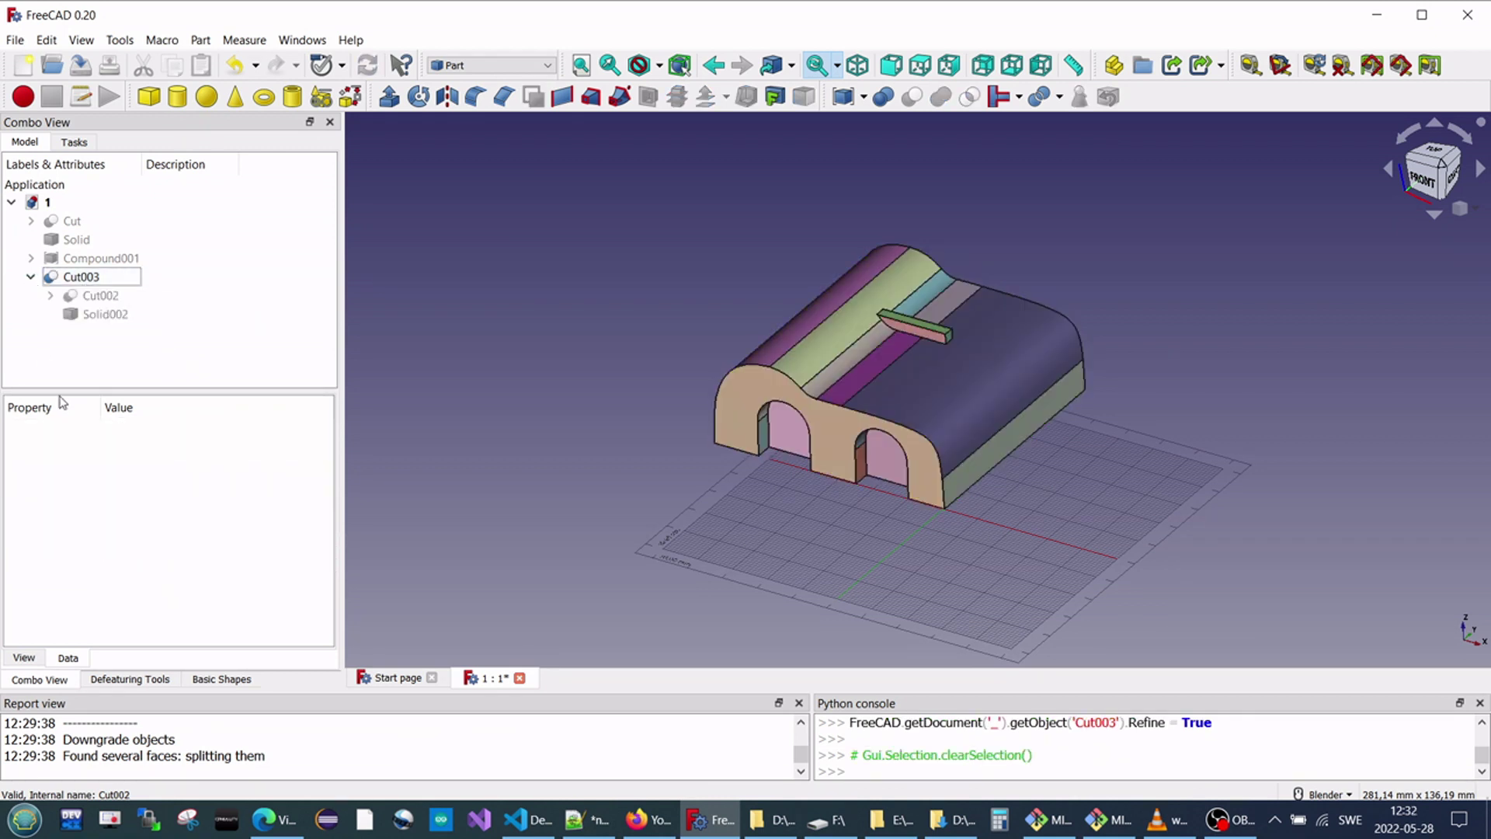
Set Cut002's Refine property to true.
left_click(100, 295)
left_click(142, 545)
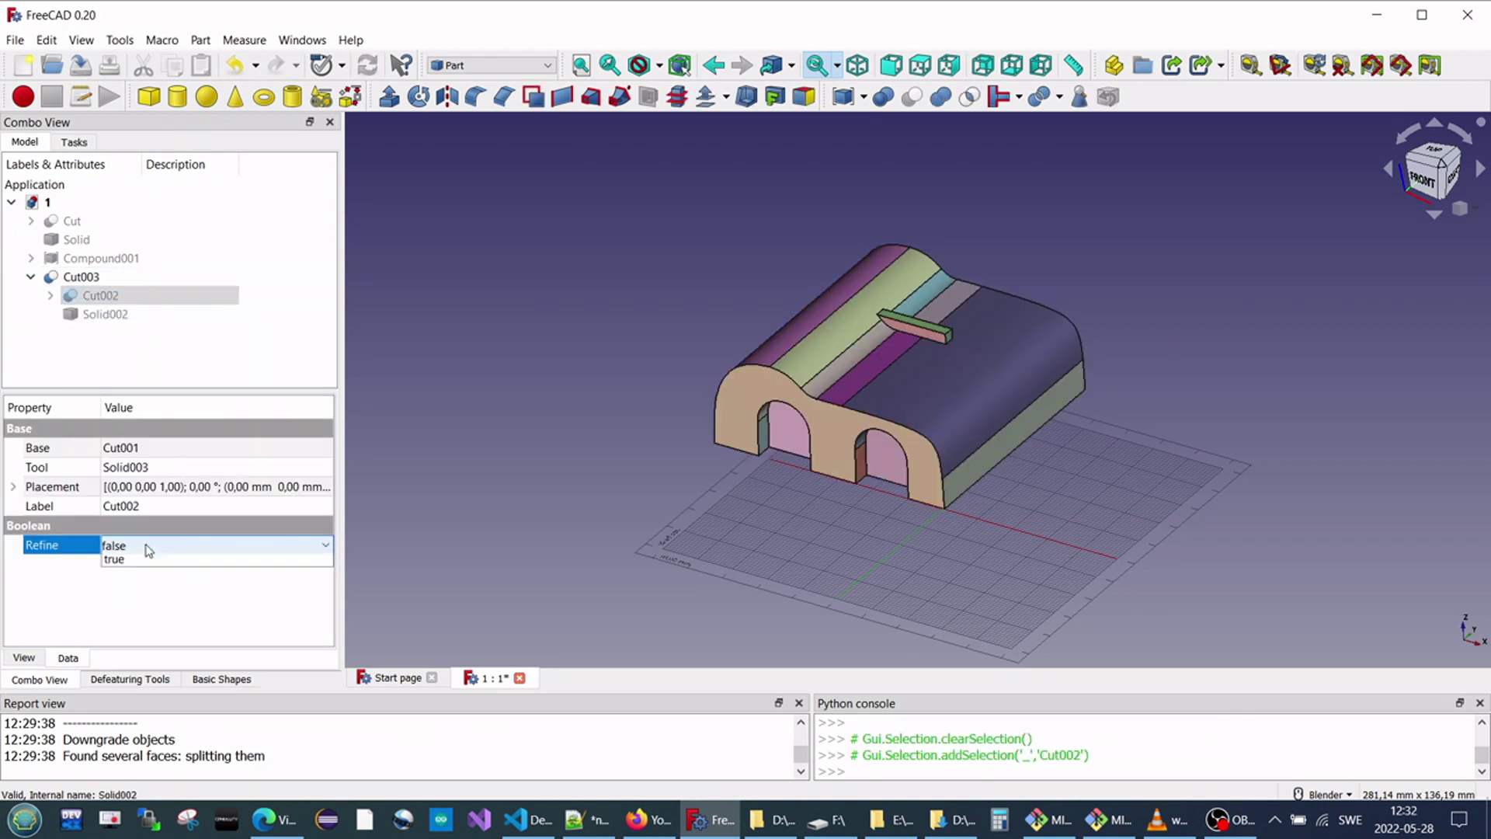
left_click(140, 545)
left_click(144, 578)
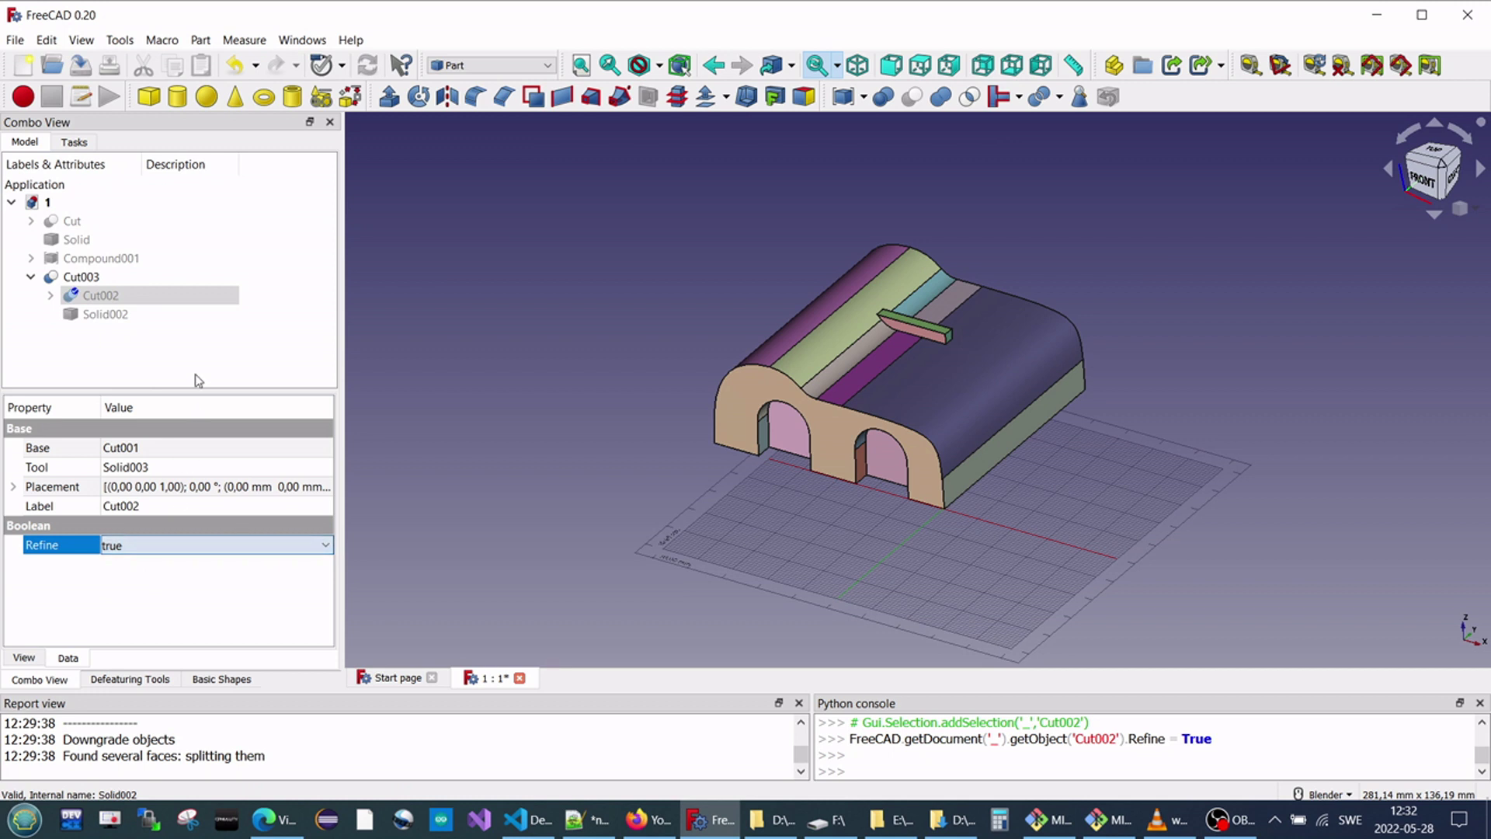
left_click(30, 277)
left_click(82, 277)
Run Check Geometry on Cut003 and locate a reported TooSmallEdge edge on the model.
left_click(200, 40)
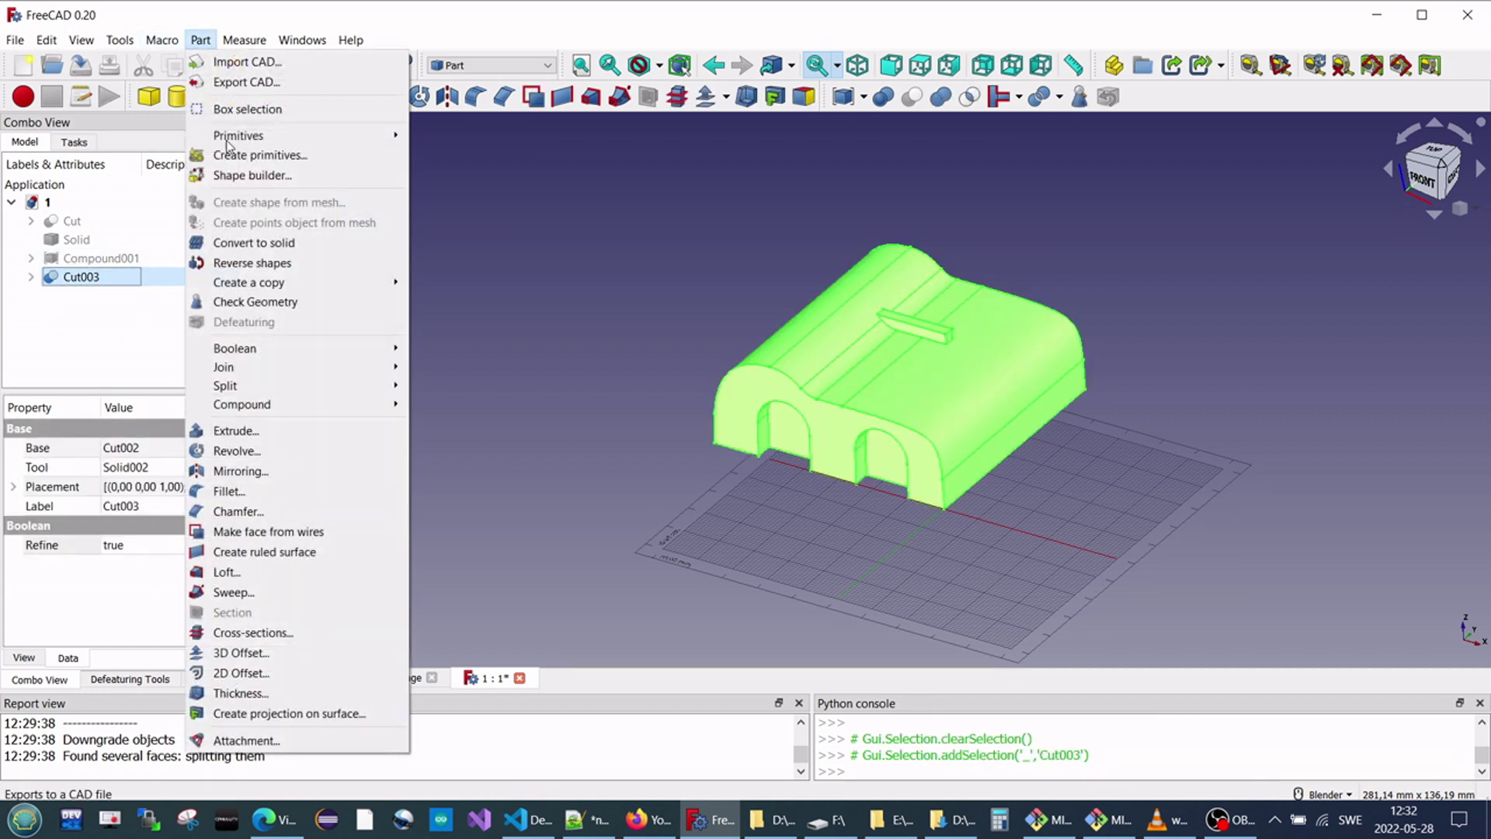
left_click(276, 318)
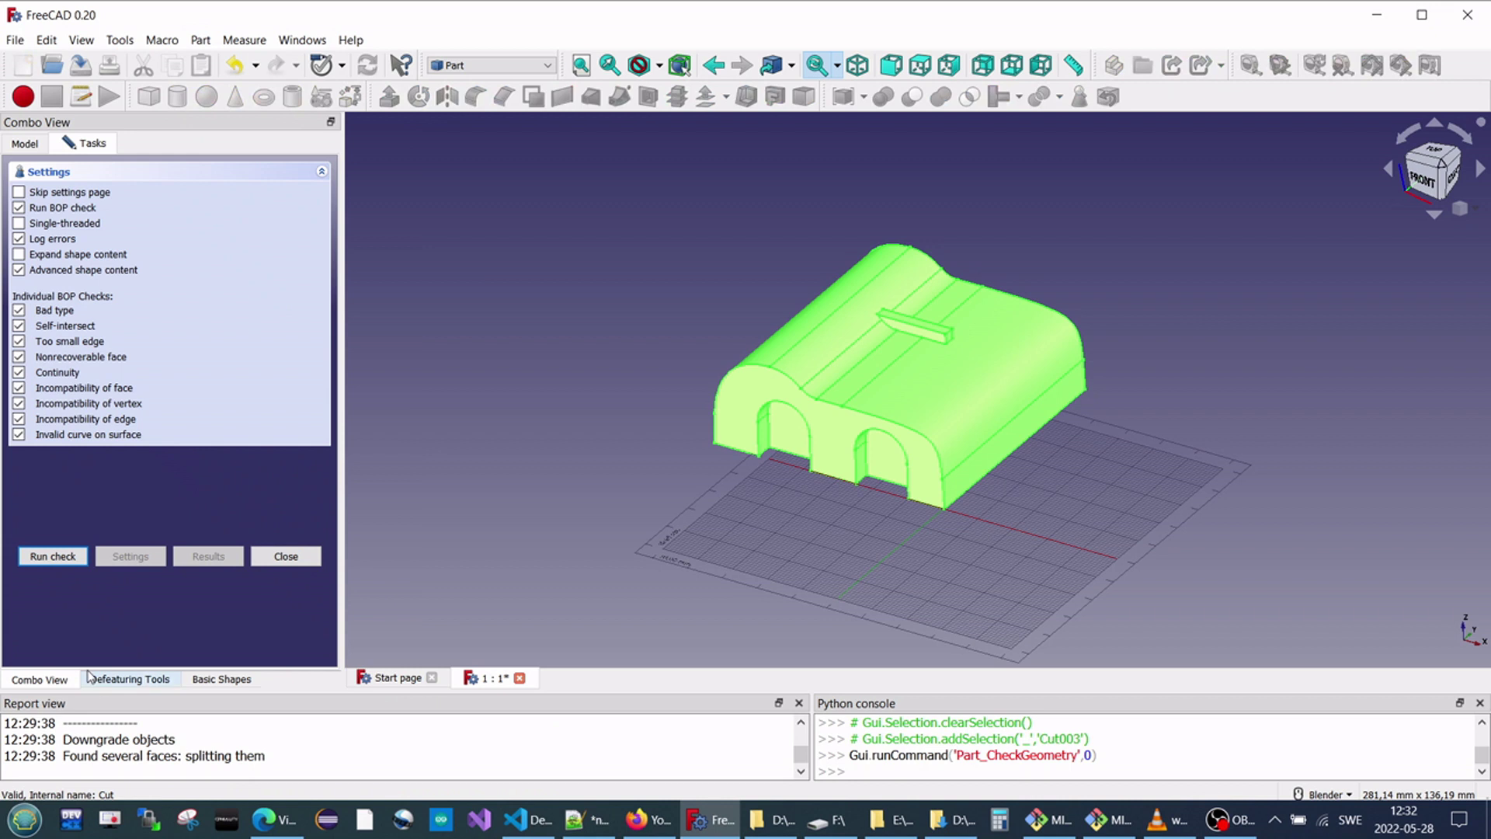
left_click(52, 556)
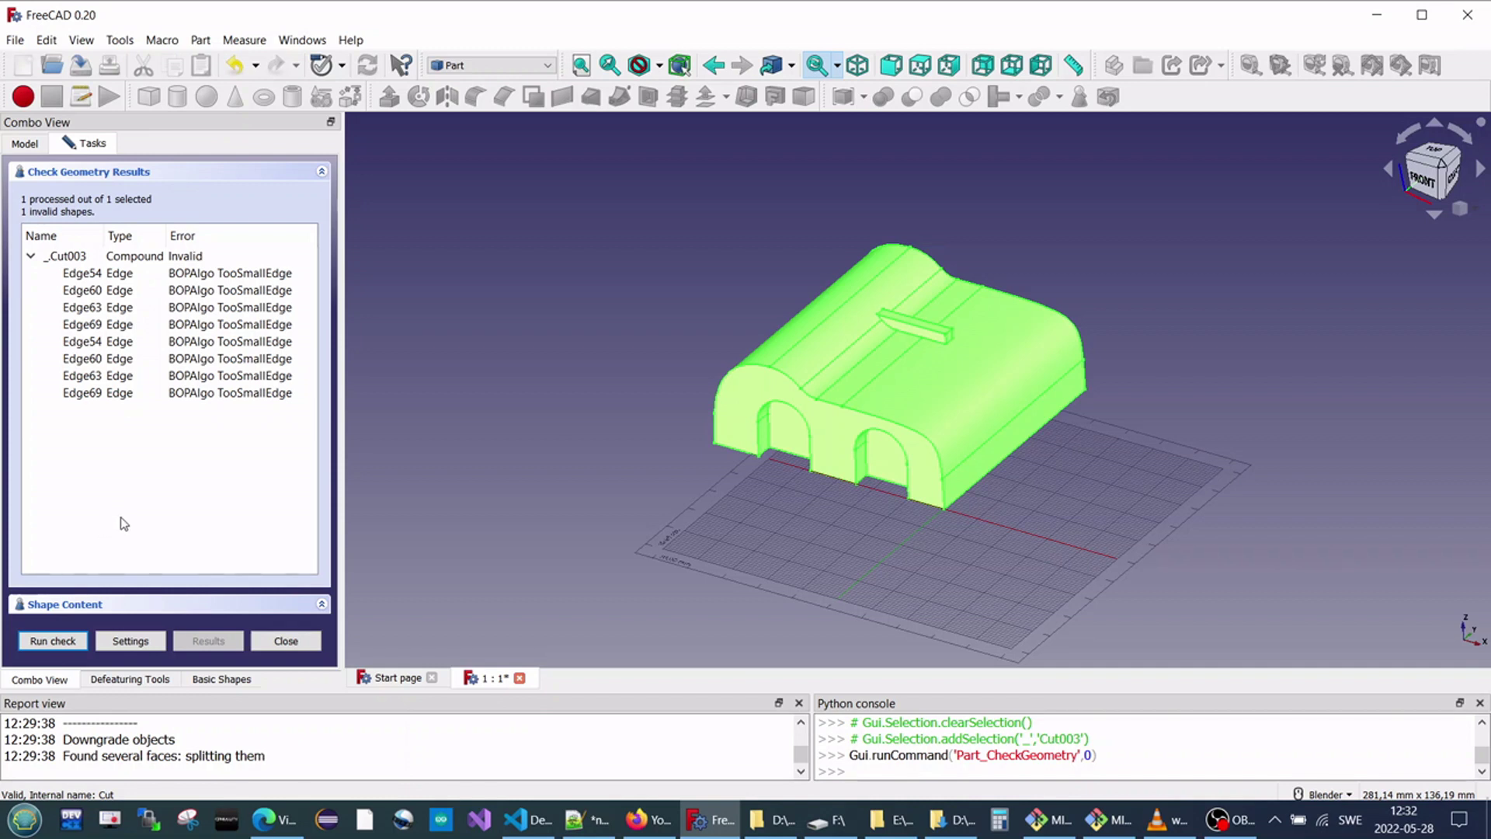
left_click(765, 432)
left_click(286, 640)
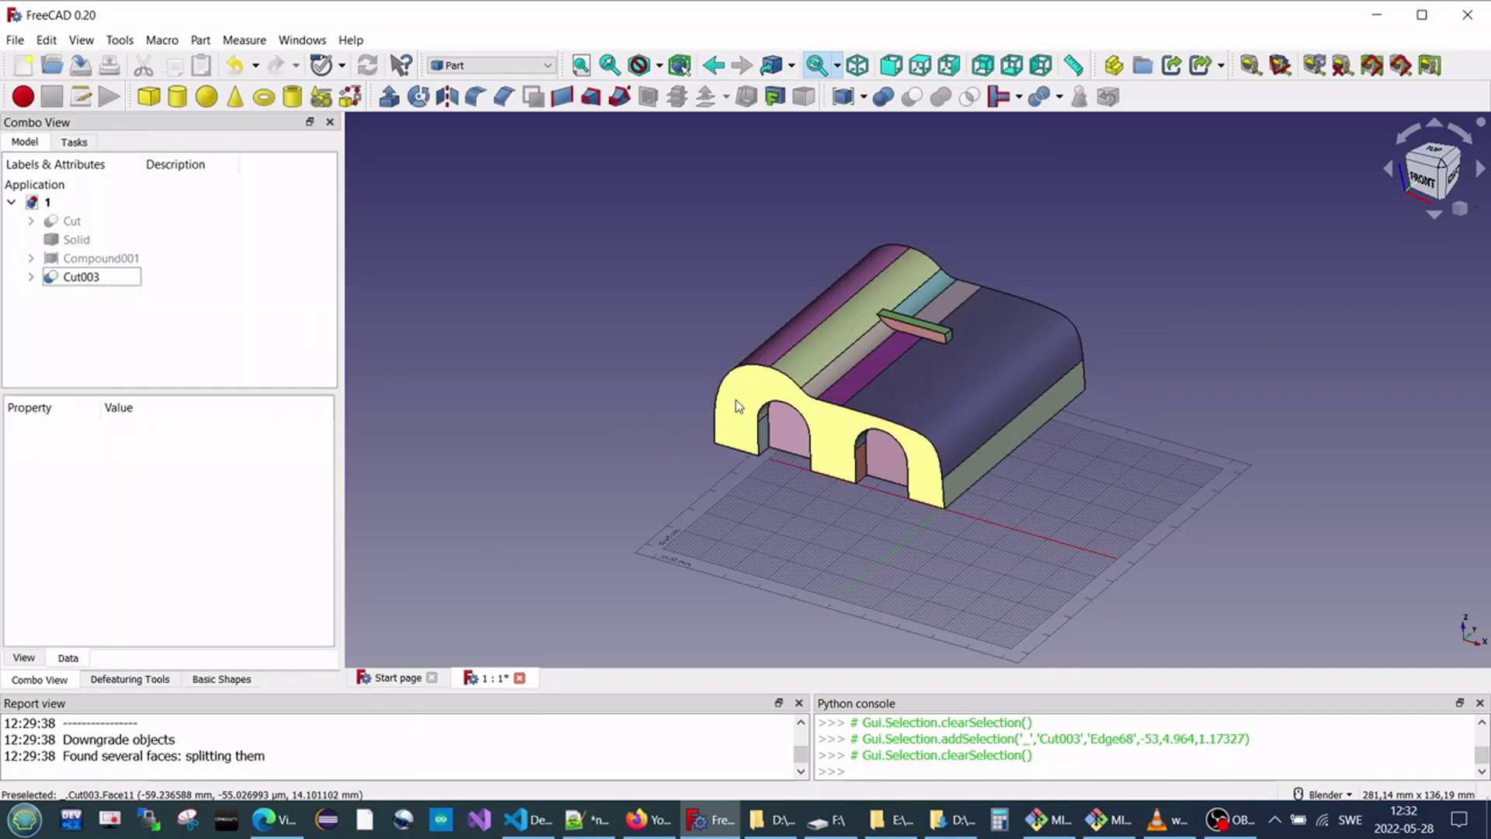
mouse_move(895, 455)
middle_mouse_down()
mouse_move(808, 459)
mouse_move(808, 442)
mouse_move(898, 429)
middle_mouse_up()
scroll(900, 425, "up", 4)
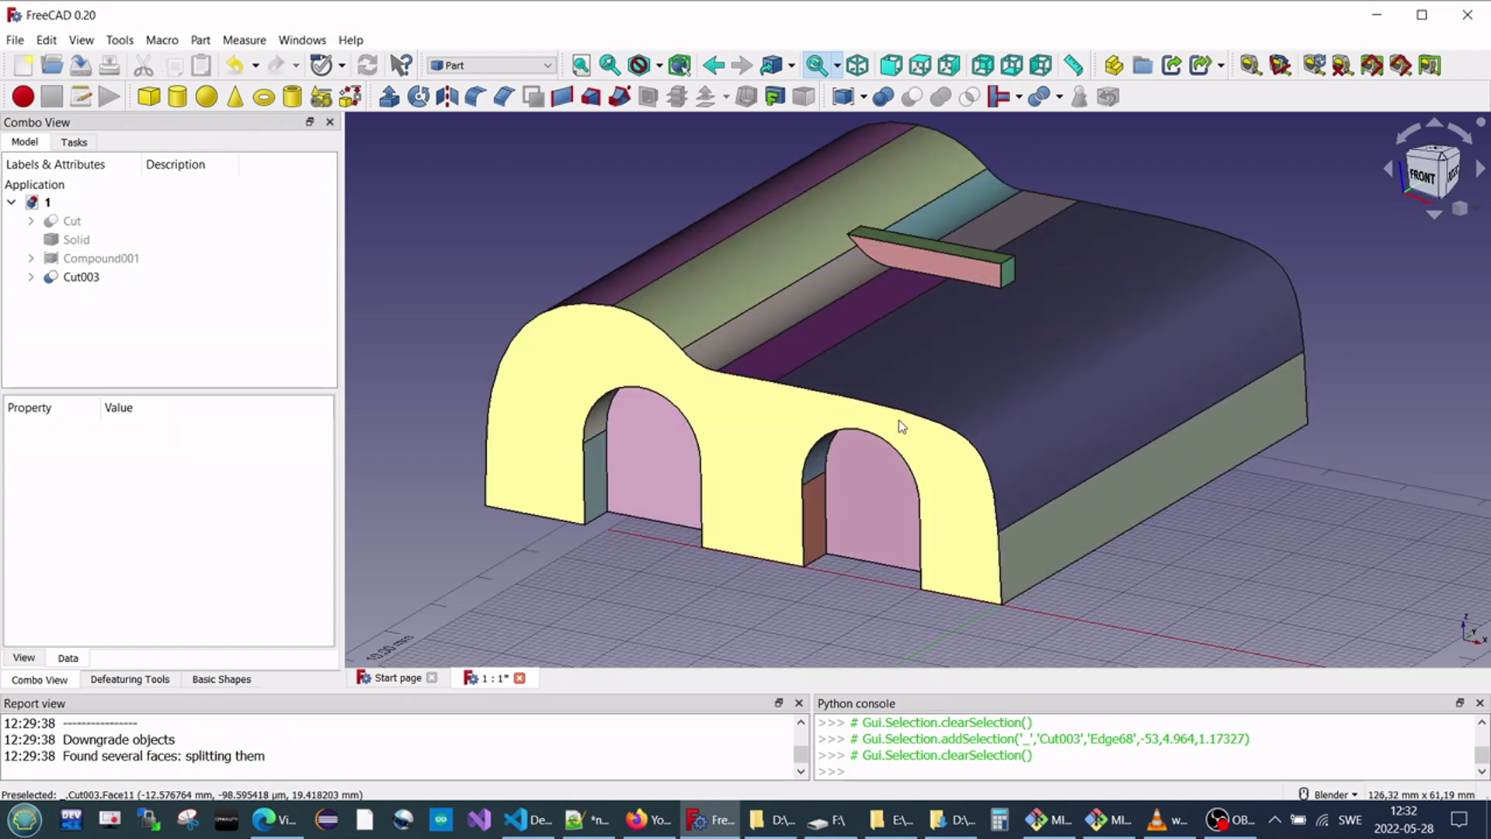
scroll(901, 425, "down", 2)
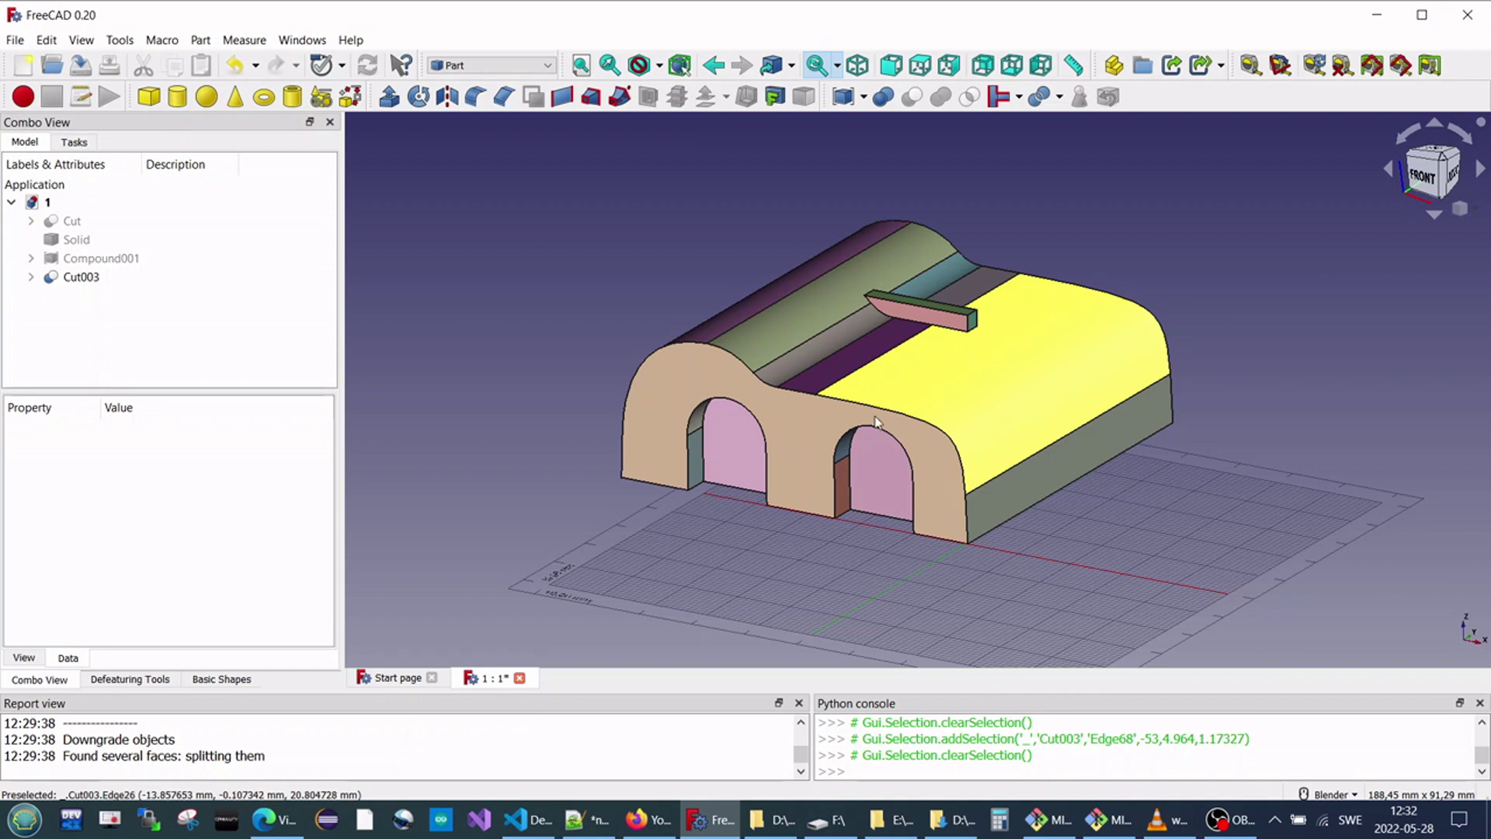
left_click(817, 498)
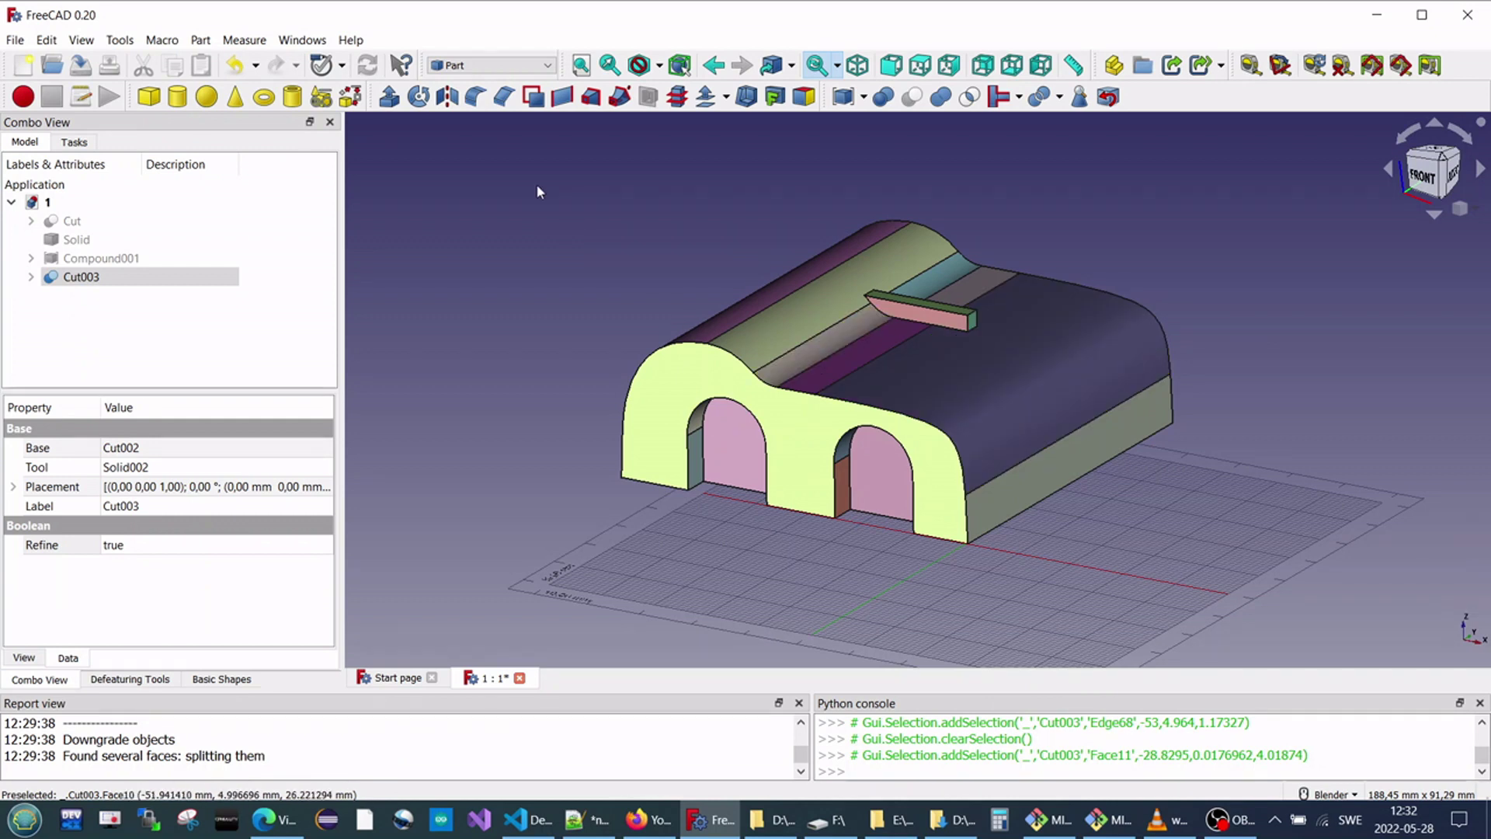
left_click(1277, 820)
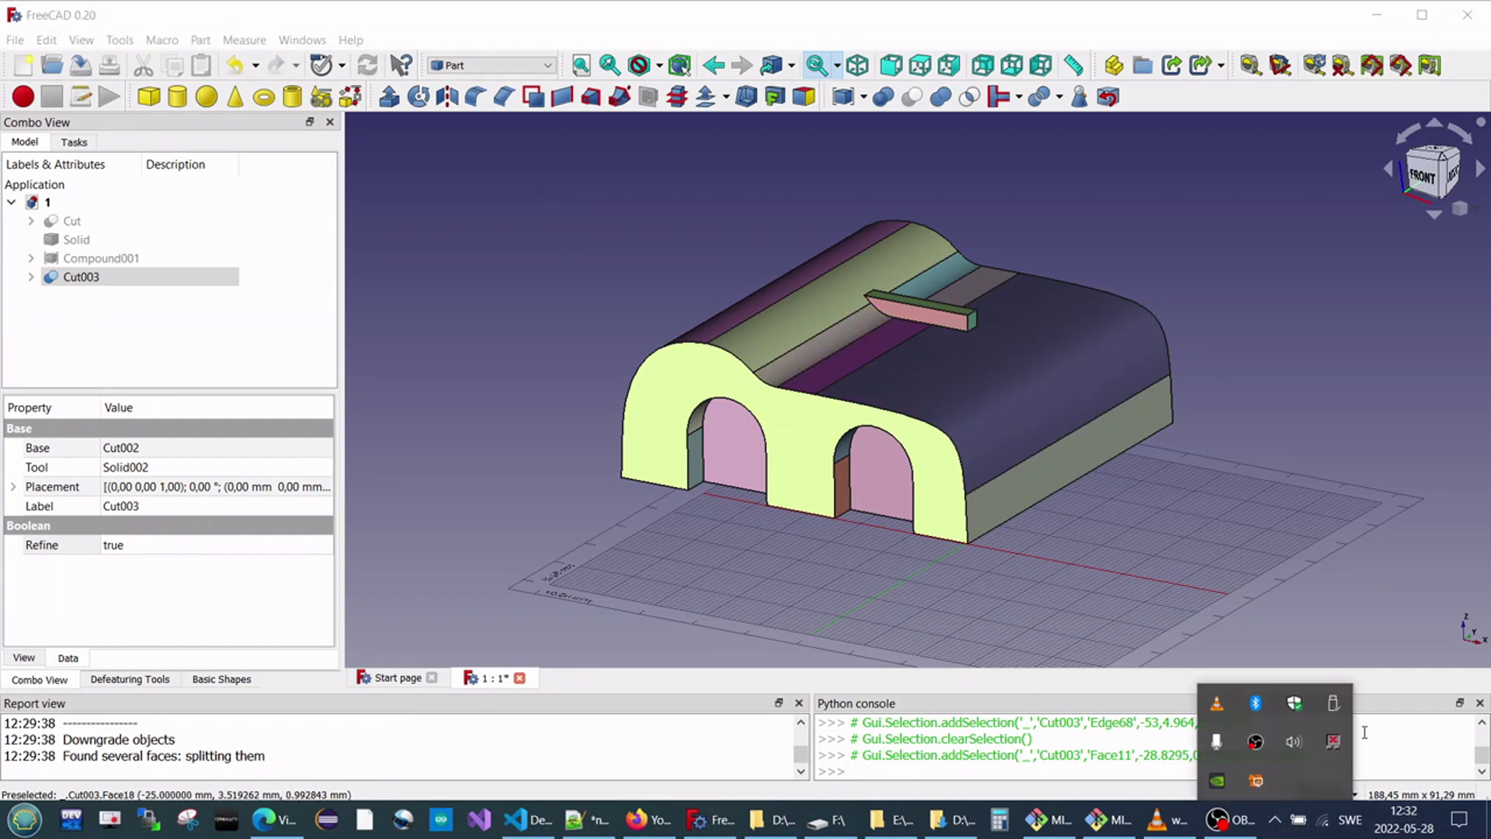